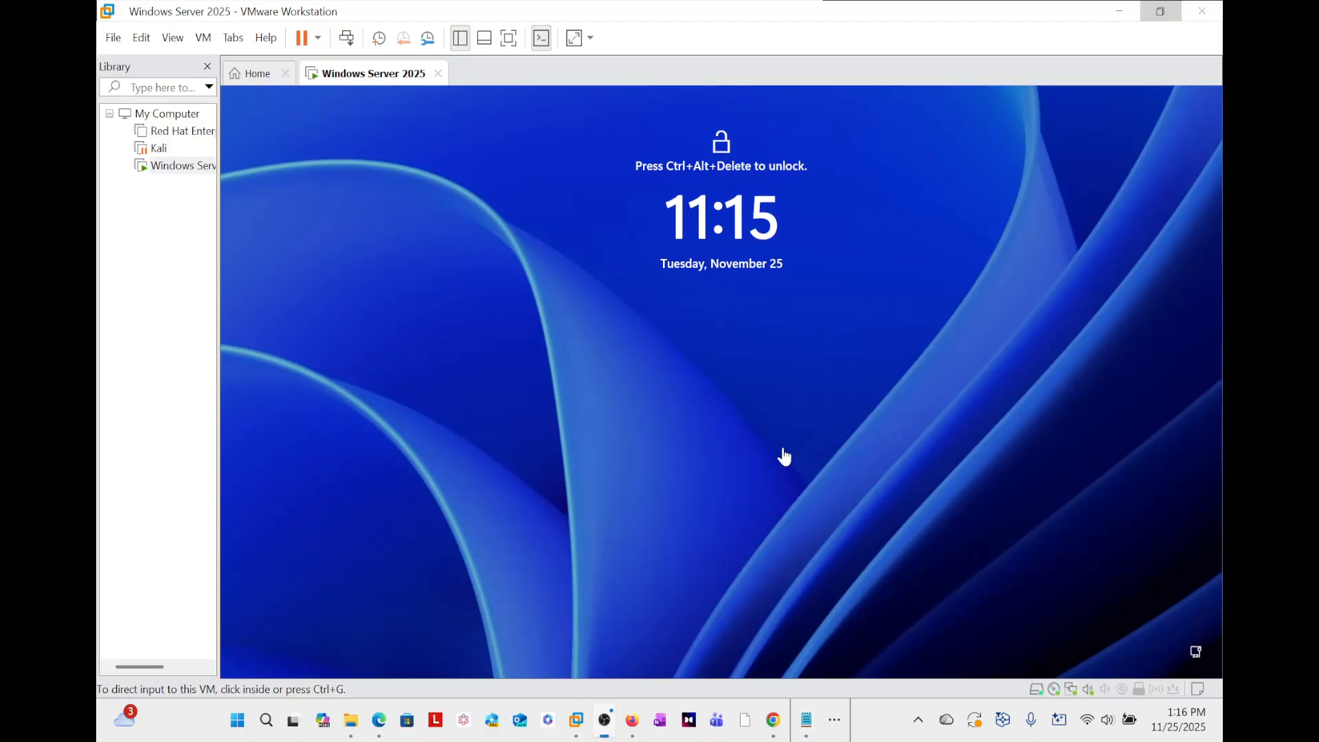
# Sign in to the Windows Server 2025 virtual machine as Administrator with the account password and dismiss the Windows Admin Center and Azure Arc announcement
pyautogui.click(756, 416)
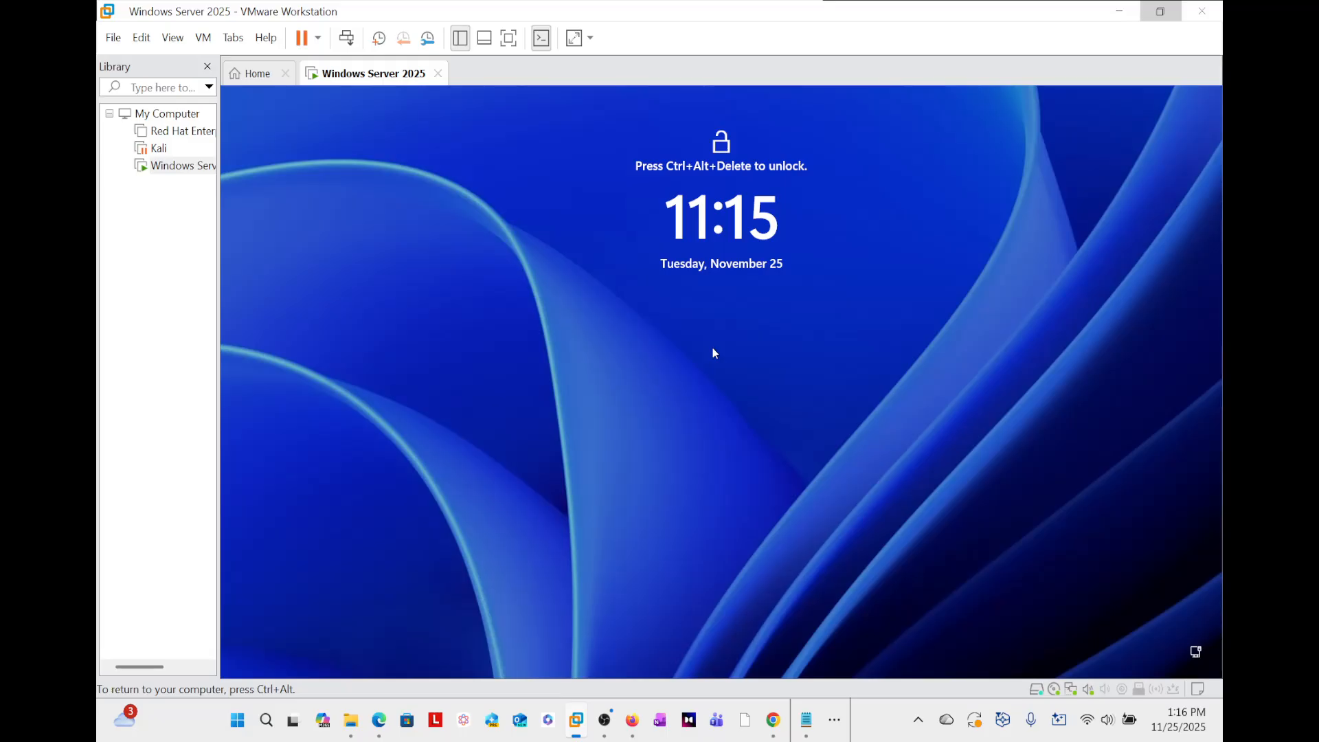
pyautogui.press('ctrl+alt+Insert')
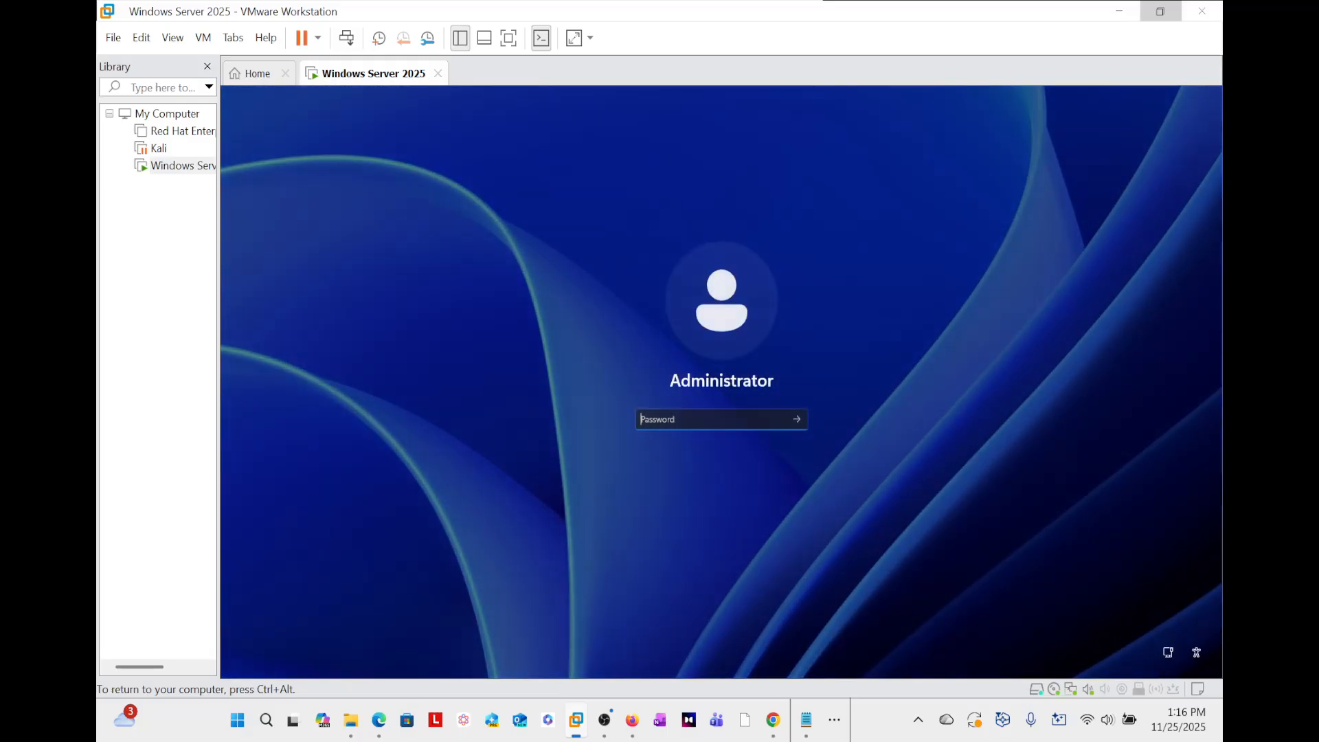
pyautogui.write('•••••••••••••')
pyautogui.press('Return')
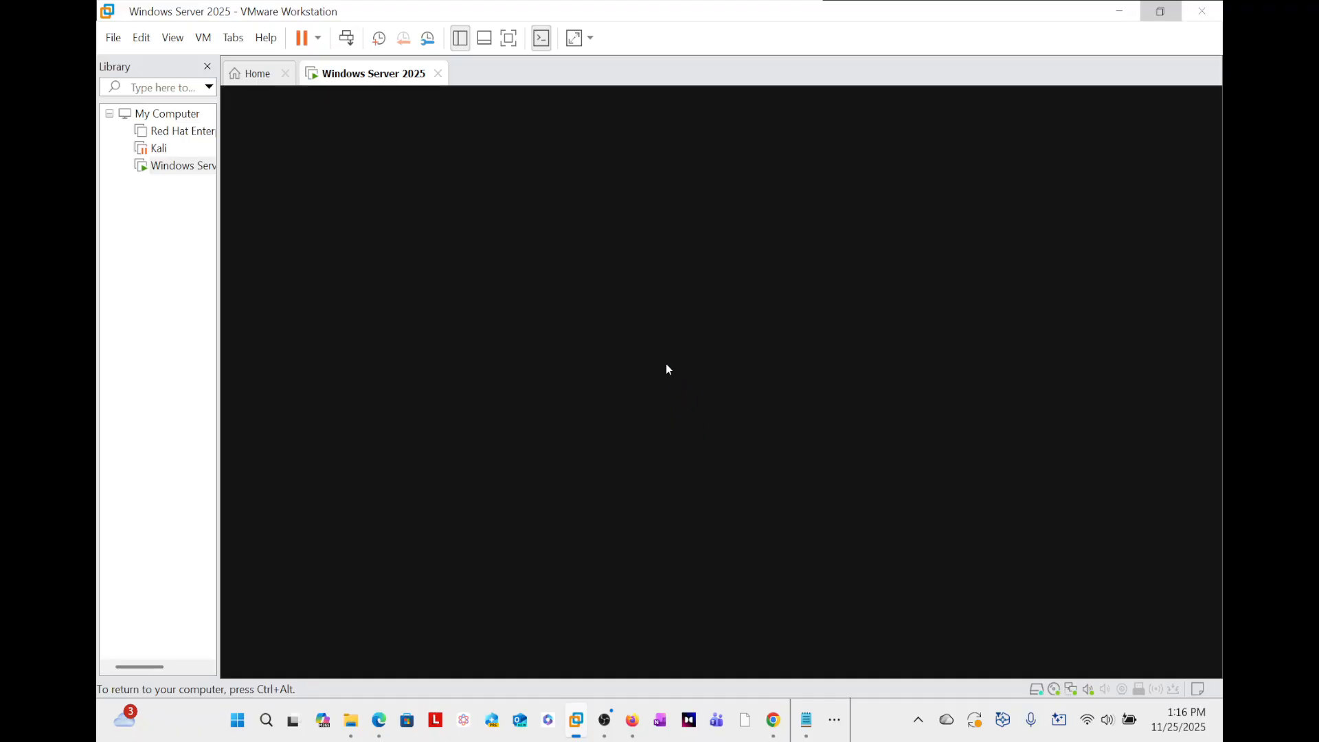
pyautogui.hotkey('ctrl', 'alt')
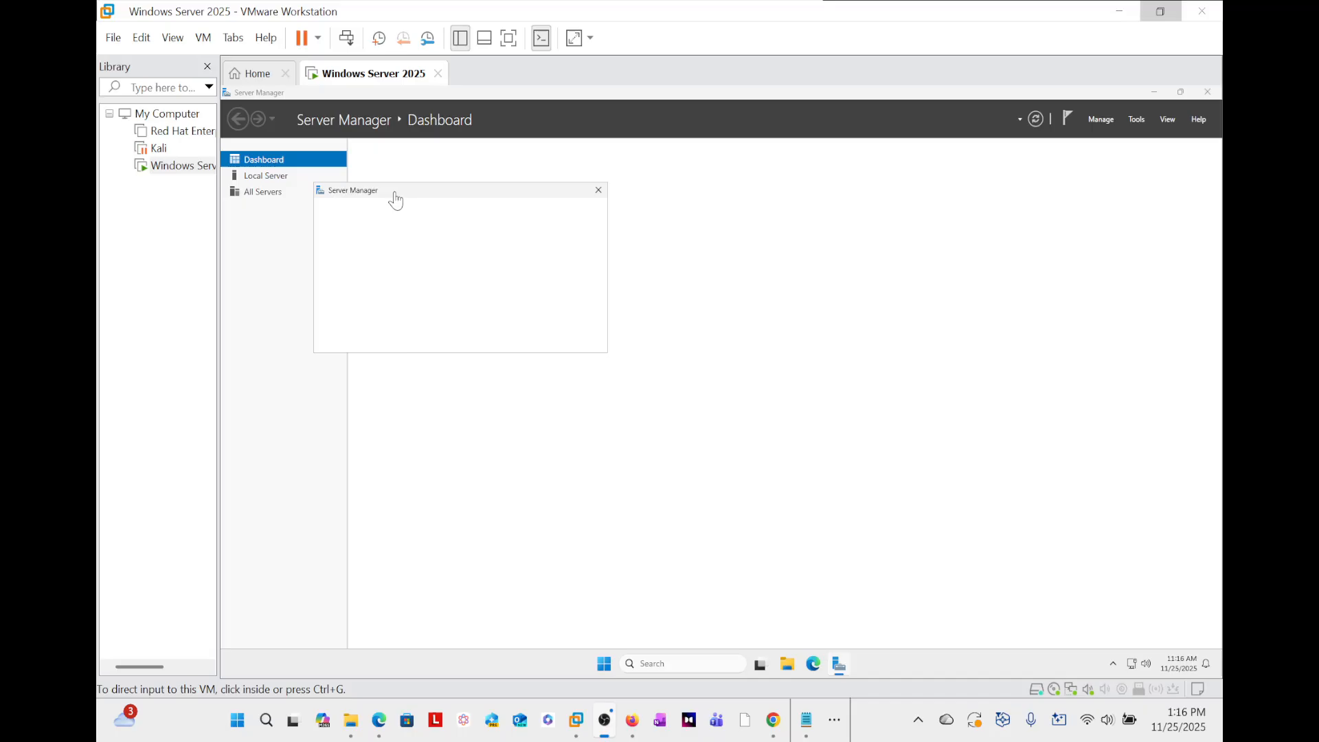
pyautogui.click(598, 191)
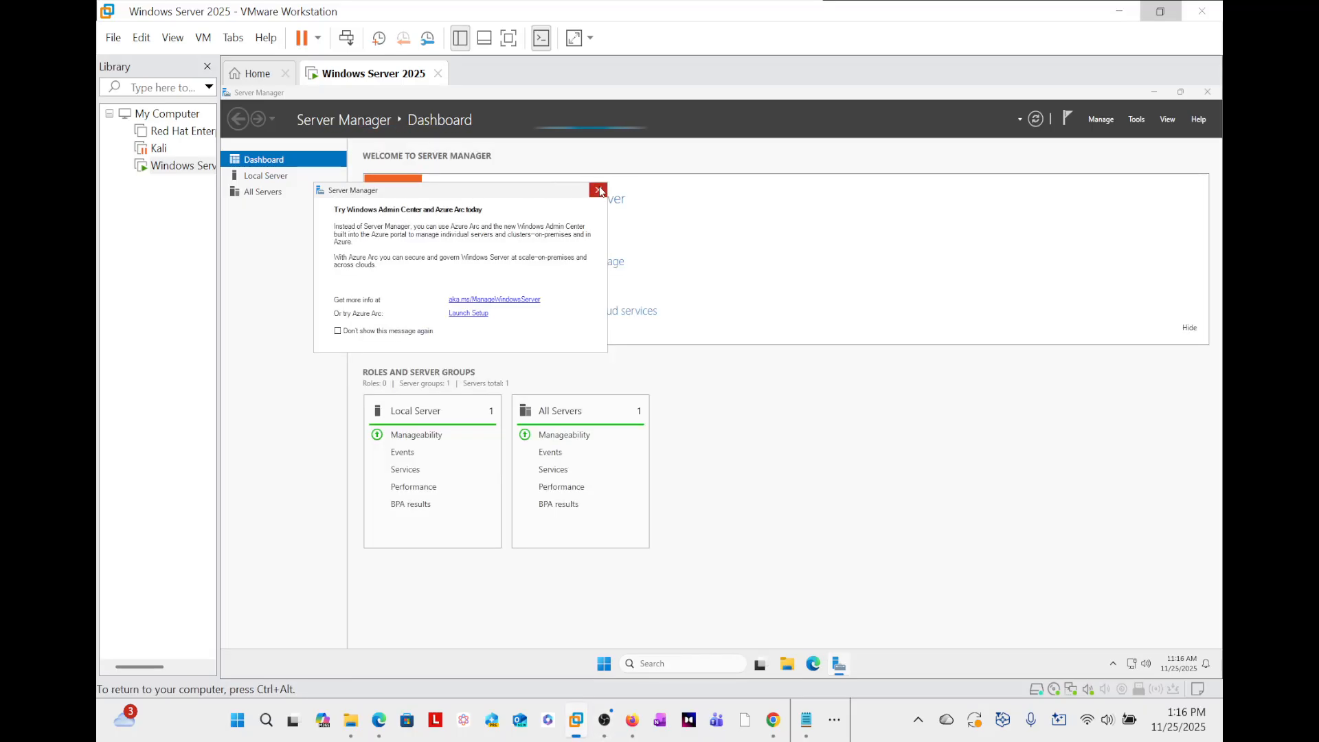
pyautogui.click(599, 191)
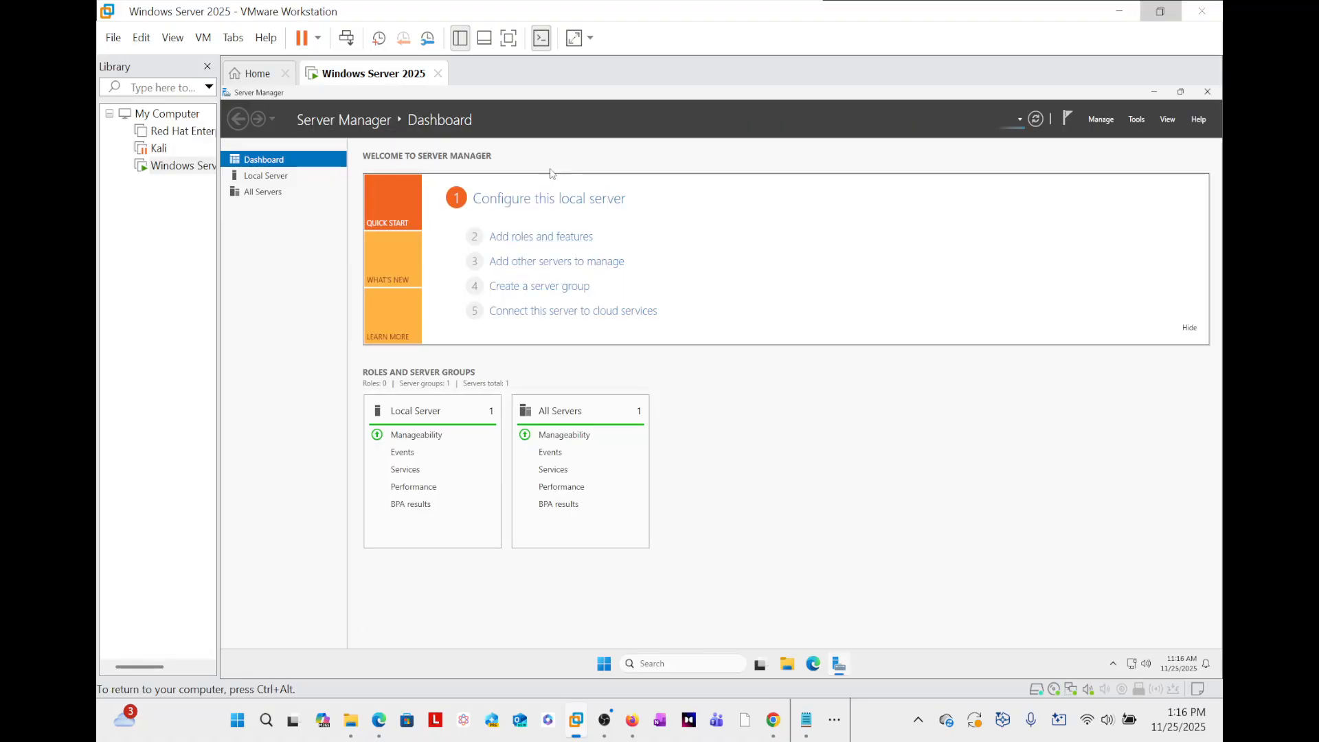
# Try to start the Add Roles and Features Wizard from the Server Manager dashboard
pyautogui.click(525, 242)
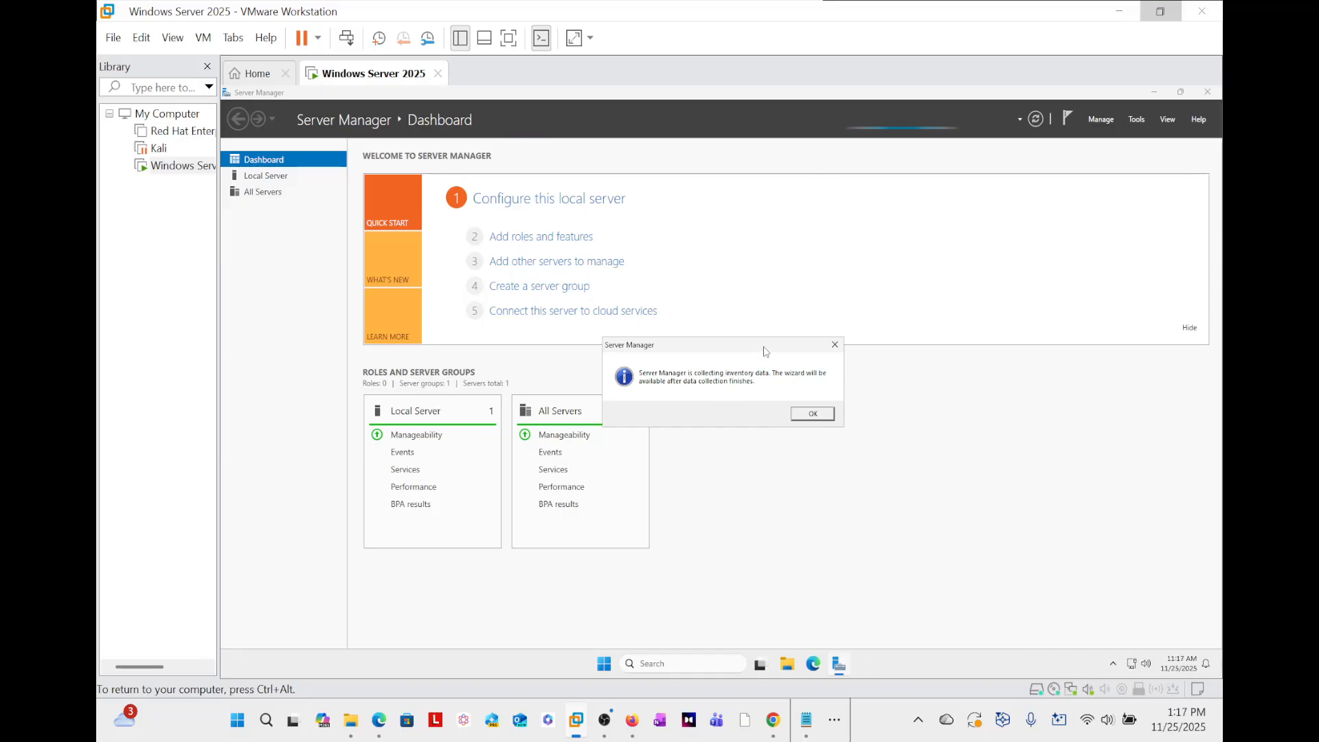
pyautogui.moveTo(765, 351); pyautogui.dragTo(766, 318)
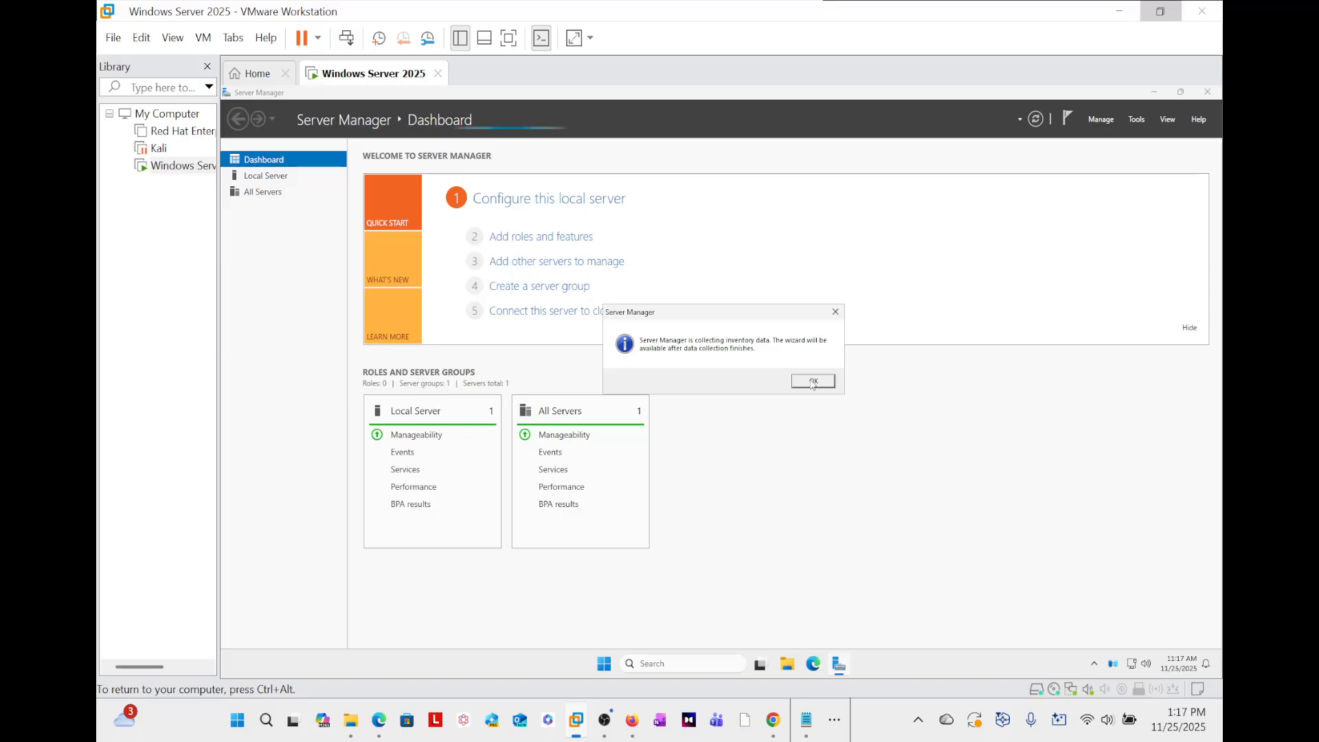
pyautogui.click(812, 381)
pyautogui.hotkey('ctrl', 'alt')
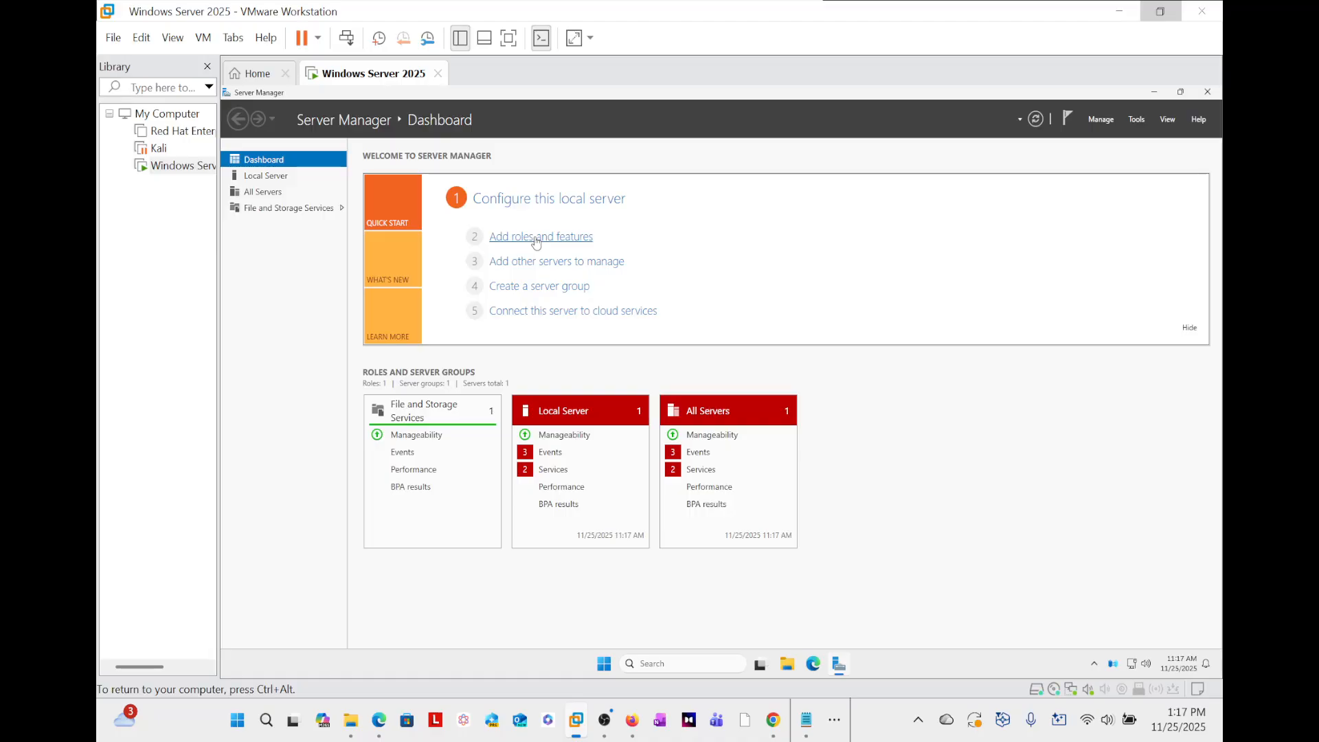
# Start the Add Roles and Features Wizard and proceed with a role-based installation on the pool server to the server roles page
pyautogui.click(537, 240)
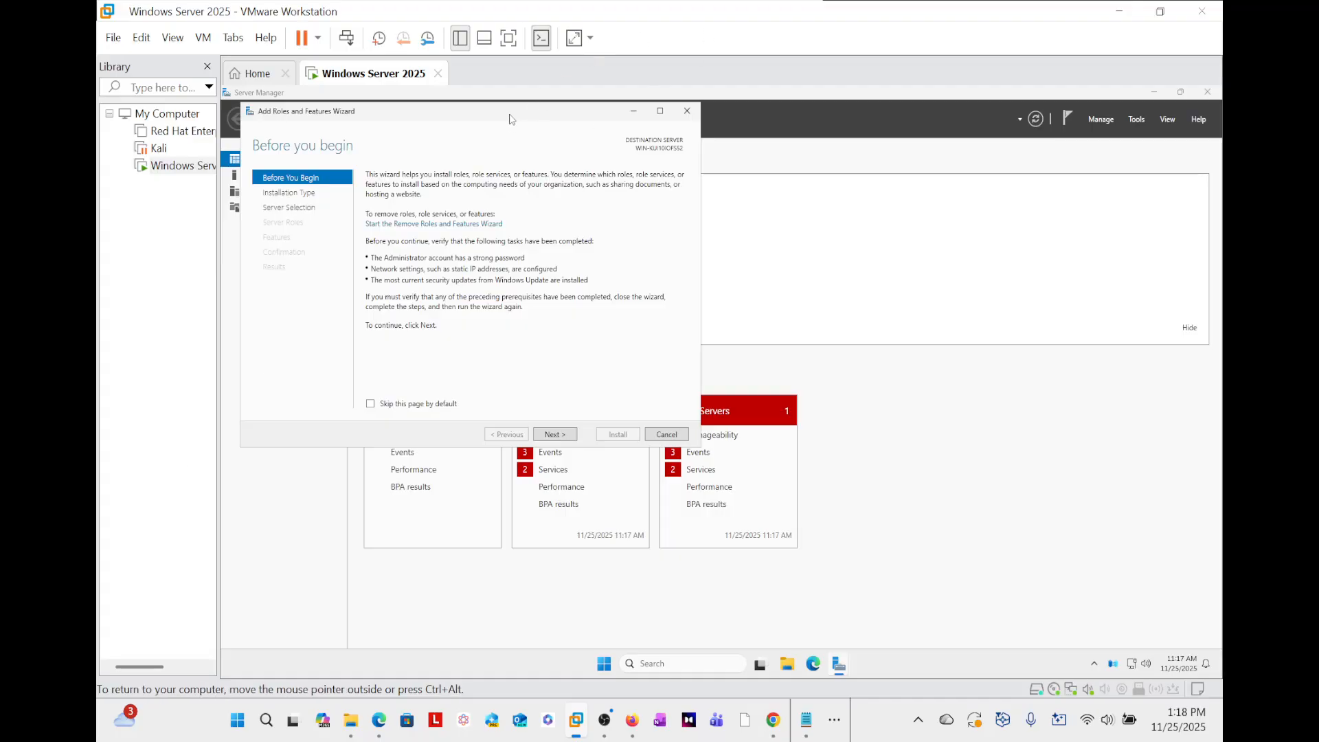
pyautogui.moveTo(510, 114); pyautogui.dragTo(554, 155)
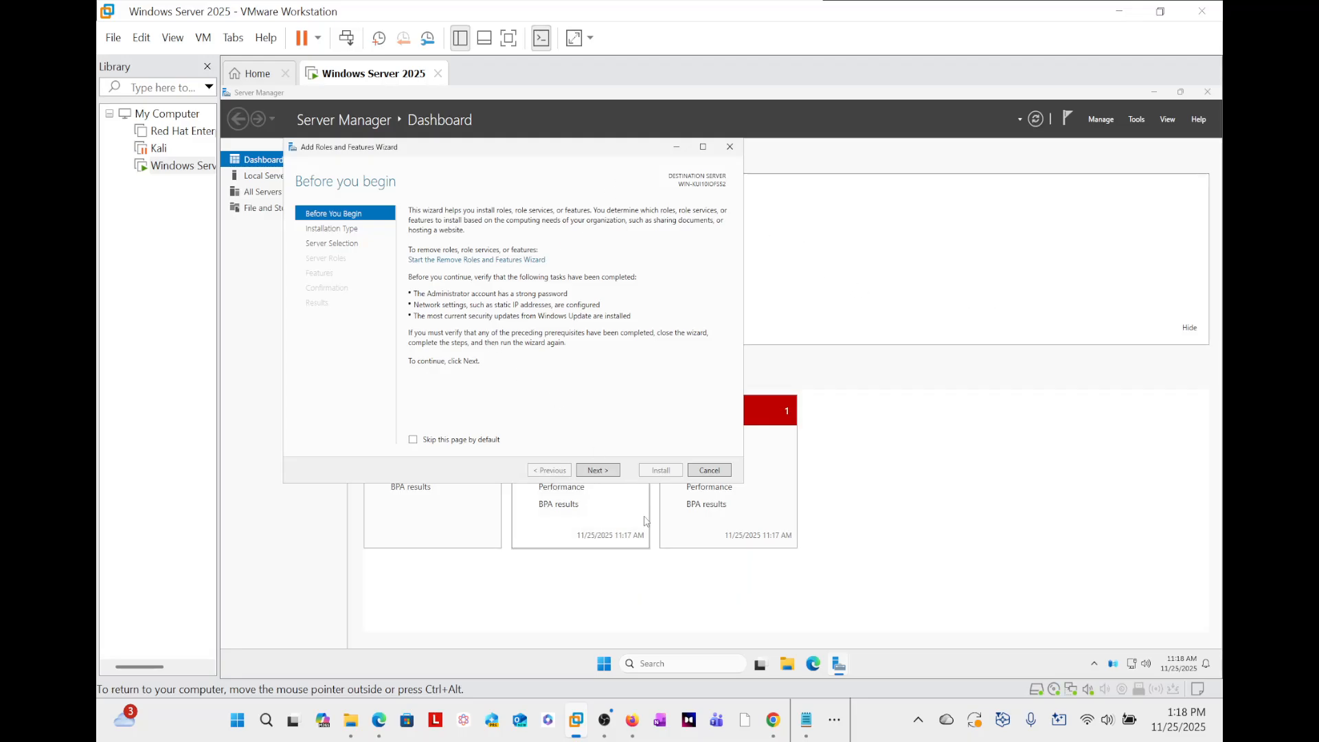
pyautogui.click(608, 473)
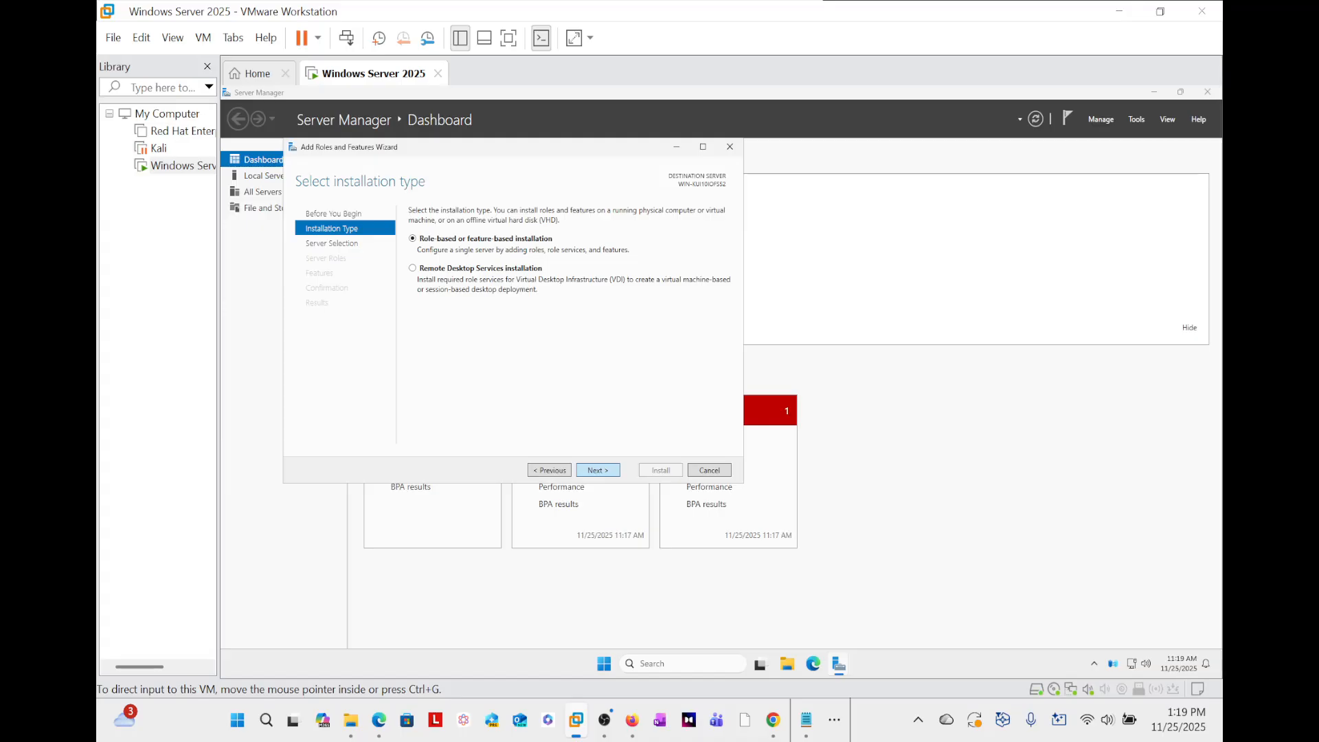
pyautogui.click(598, 471)
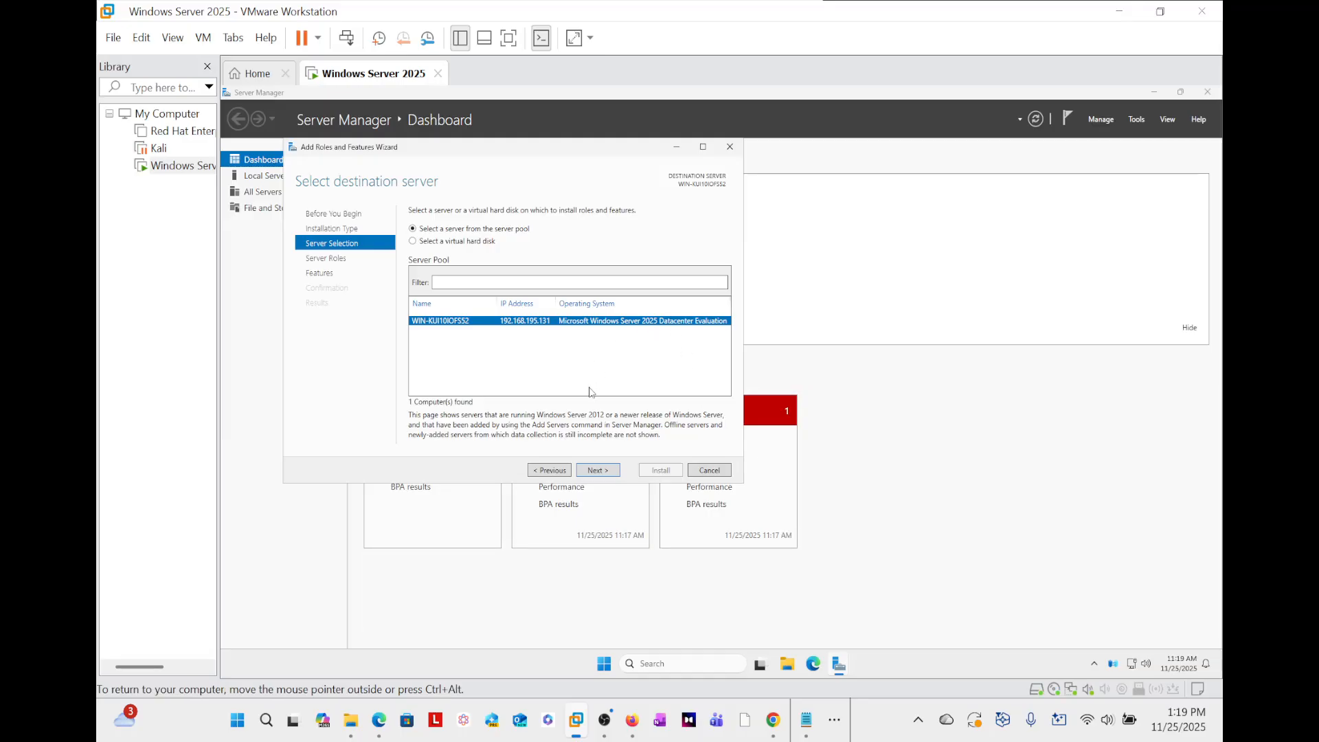
pyautogui.click(596, 472)
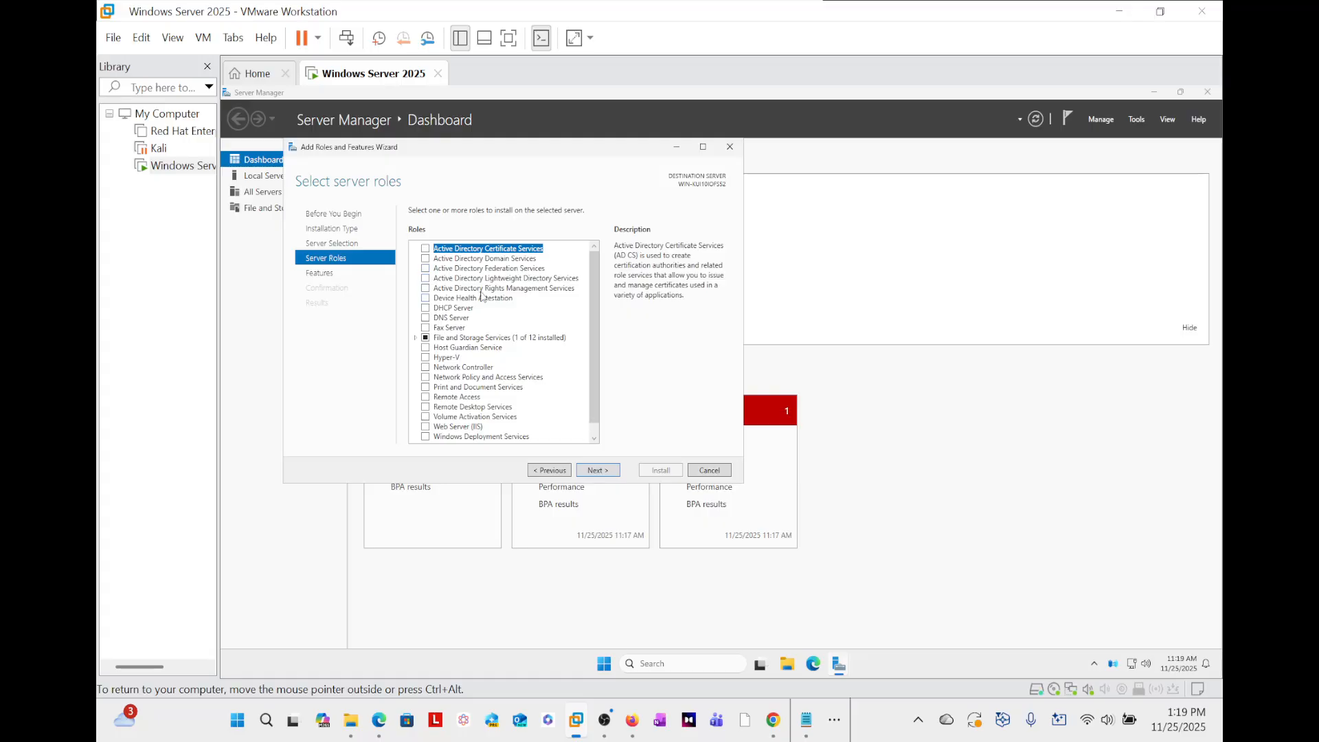
# Review the available server roles and features in the wizard, then close it without installing anything
pyautogui.scroll(-1, 483, 310)
pyautogui.scroll(1, 467, 284)
pyautogui.scroll(-1, 455, 388)
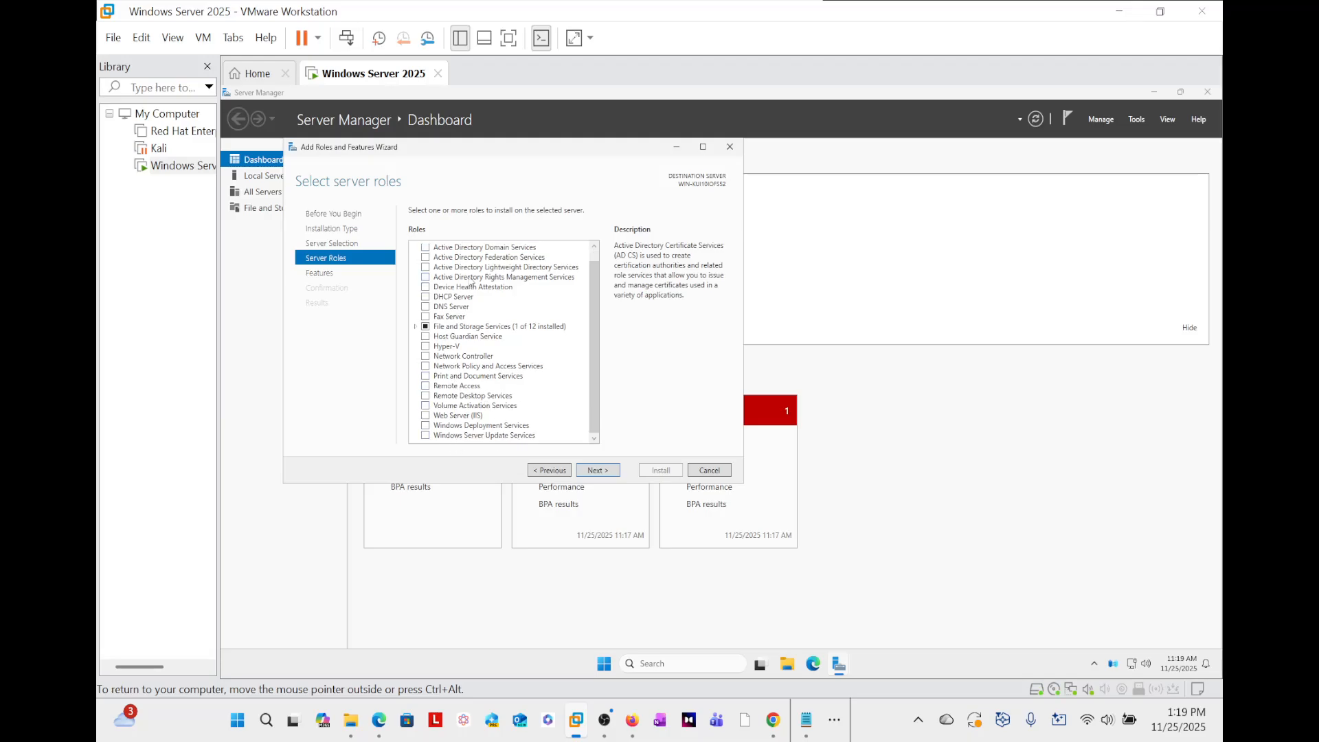
pyautogui.click(334, 275)
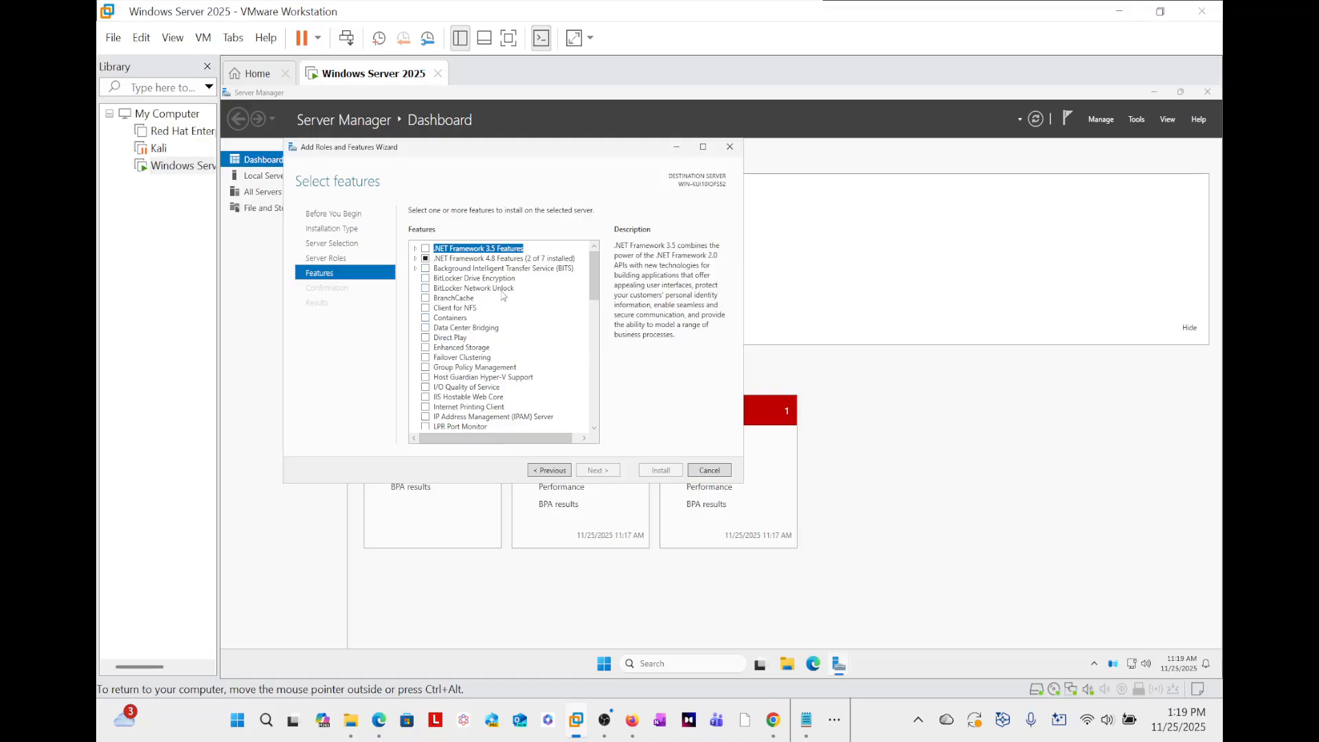
pyautogui.scroll(-7, 492, 364)
pyautogui.scroll(-8, 492, 370)
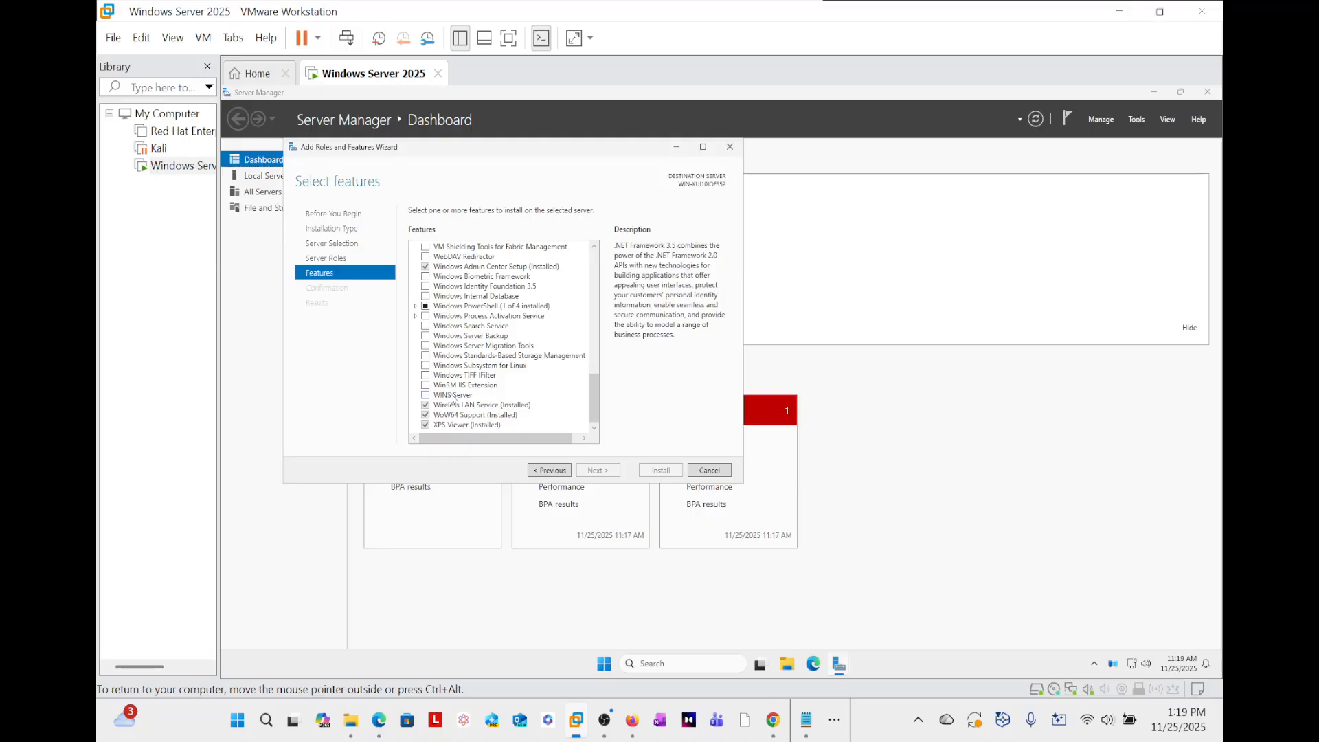
pyautogui.scroll(15, 474, 381)
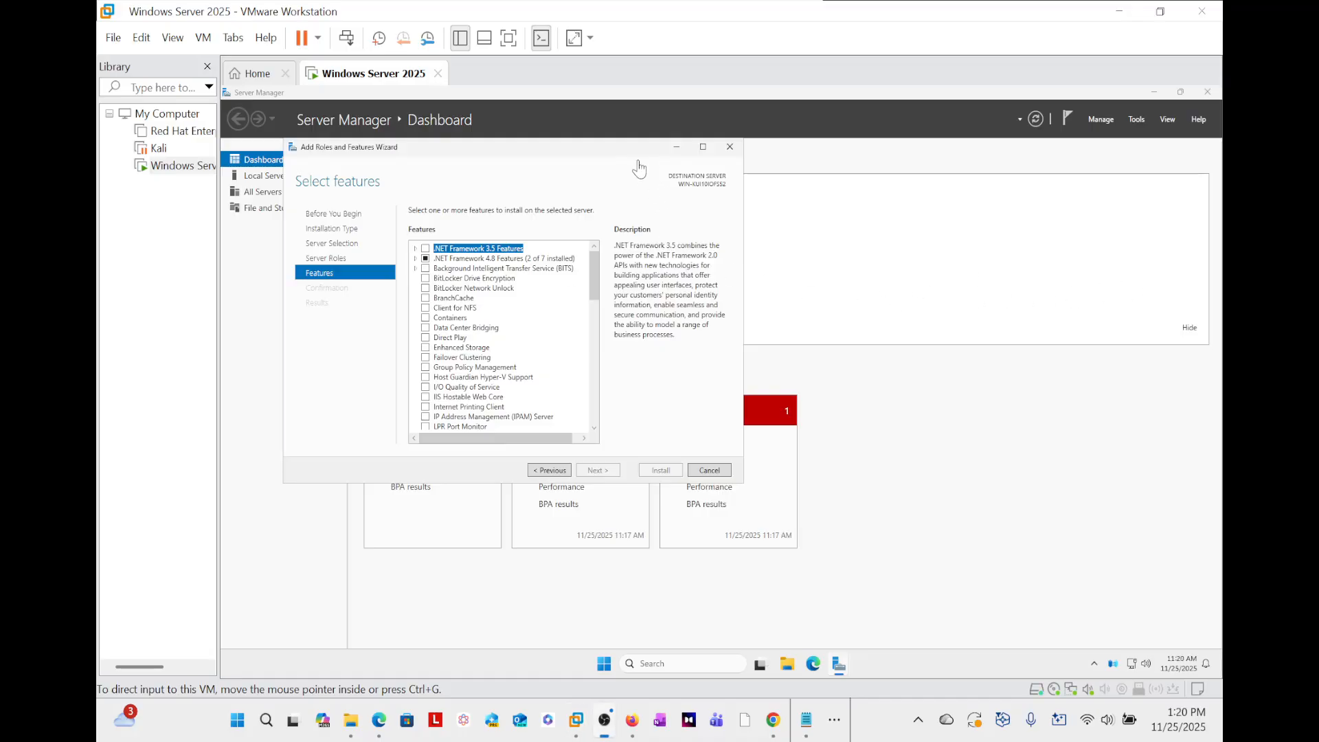
pyautogui.click(607, 154)
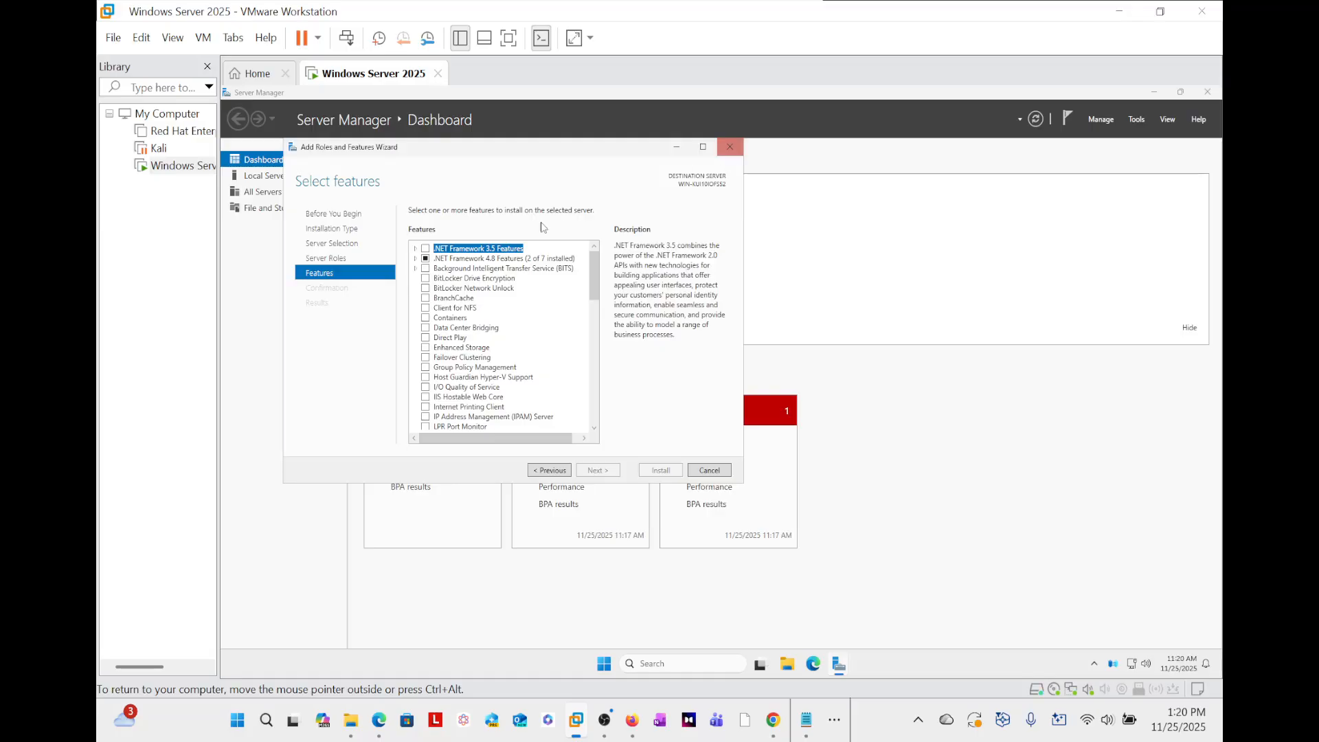
pyautogui.click(329, 261)
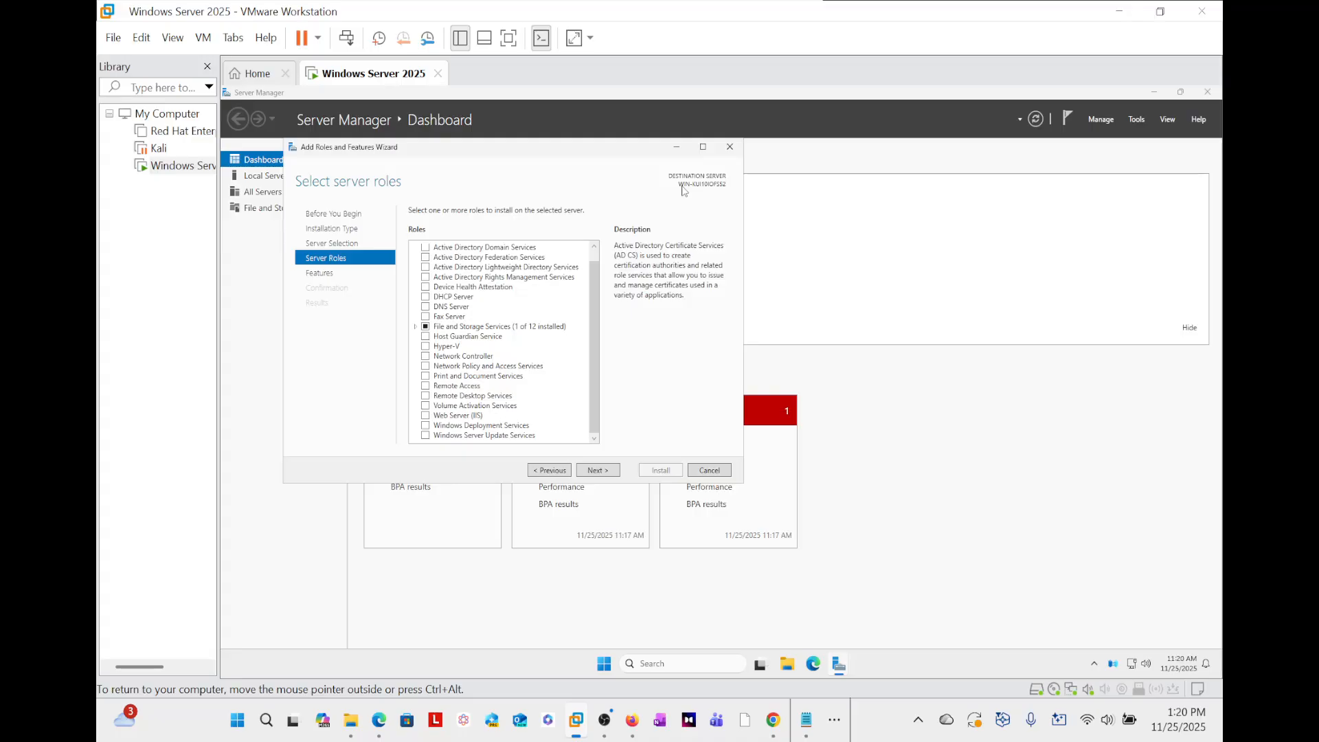
pyautogui.click(730, 148)
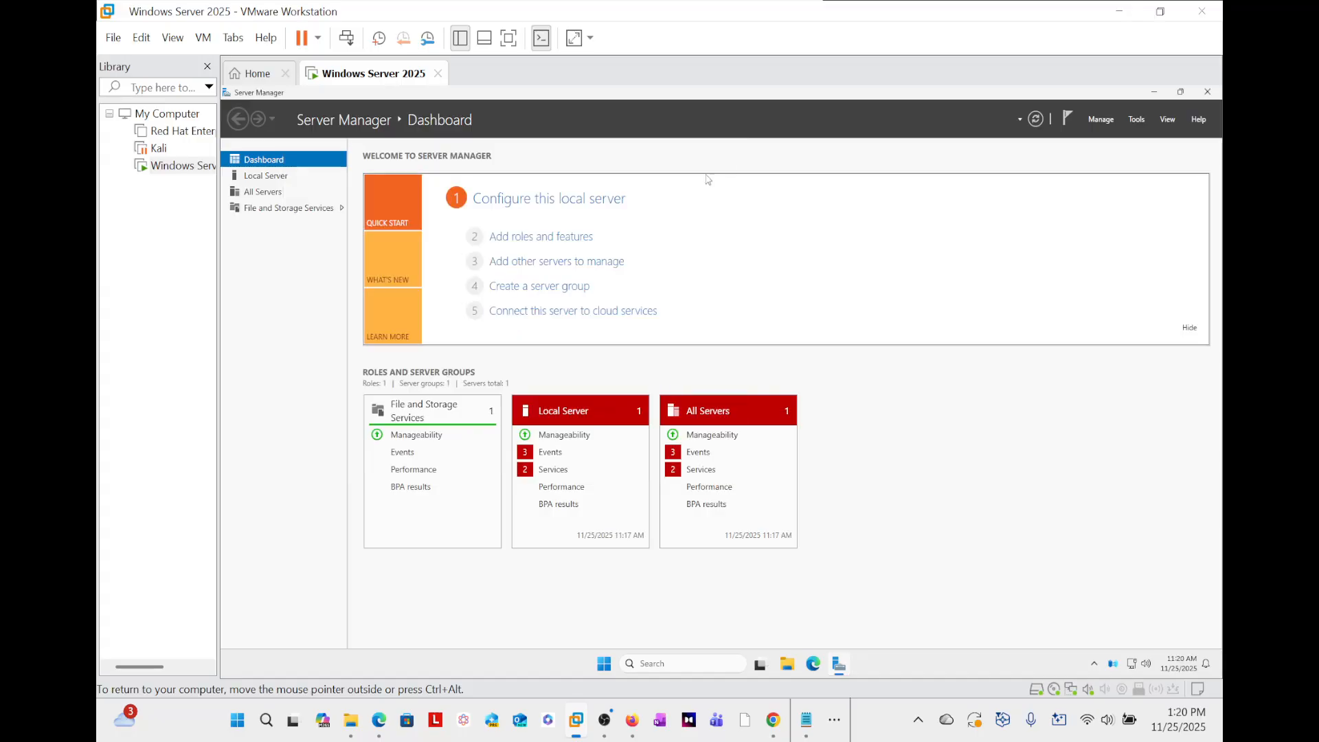
# Rename the local server's computer to adds-server, keeping it in WORKGROUP, and restart it immediately to apply the change
pyautogui.click(268, 180)
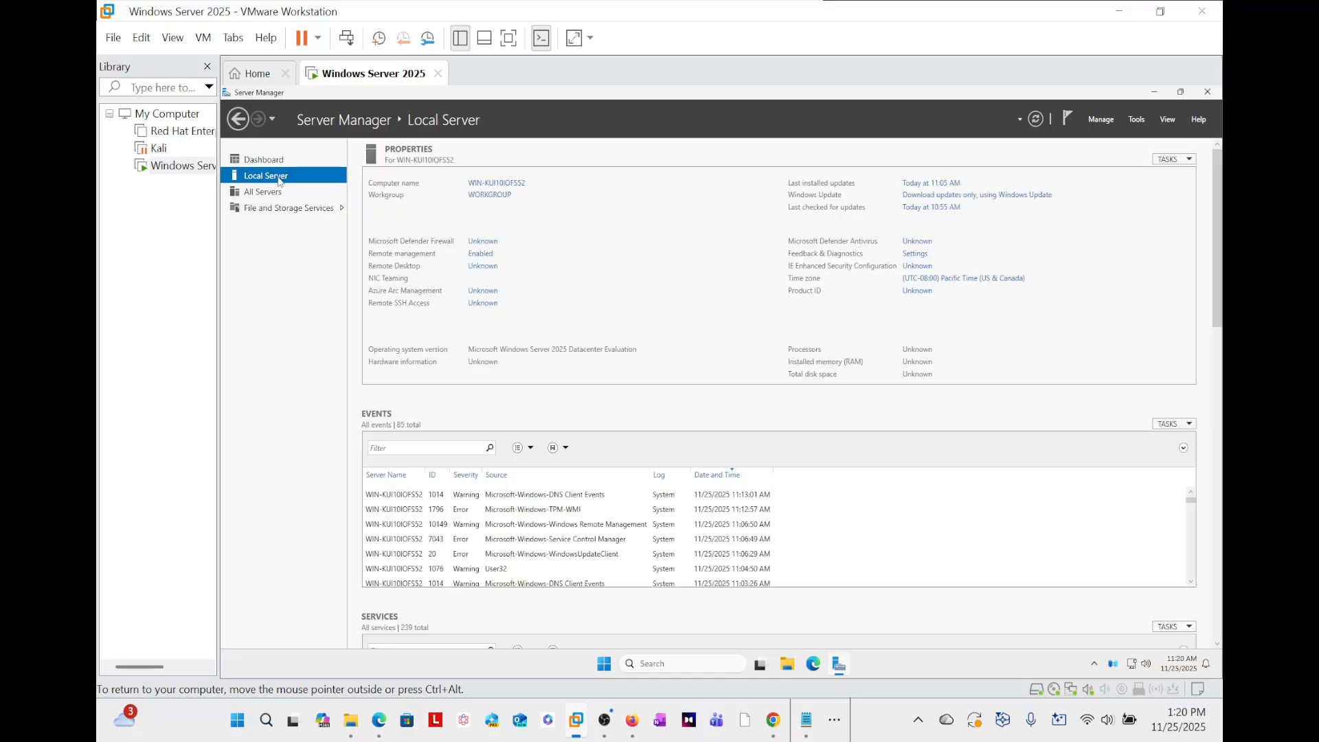
pyautogui.click(508, 188)
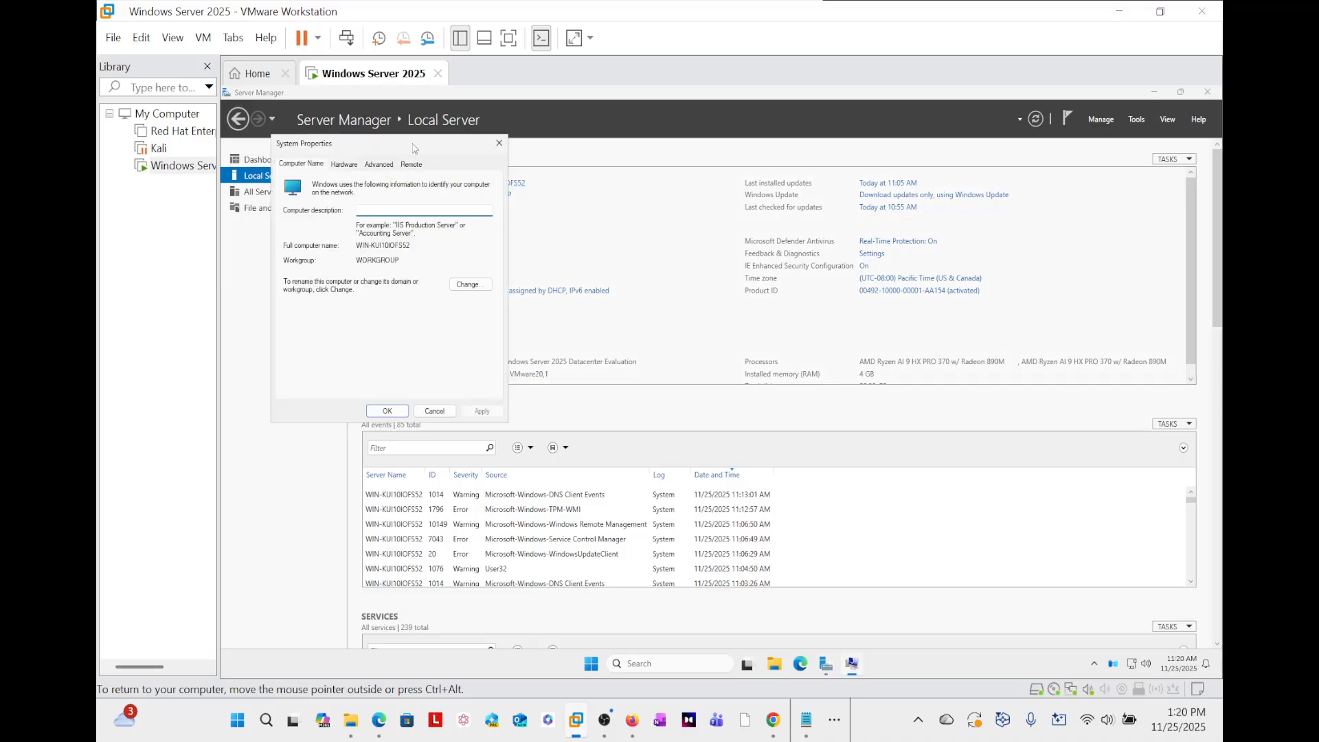
pyautogui.moveTo(416, 149); pyautogui.dragTo(614, 206)
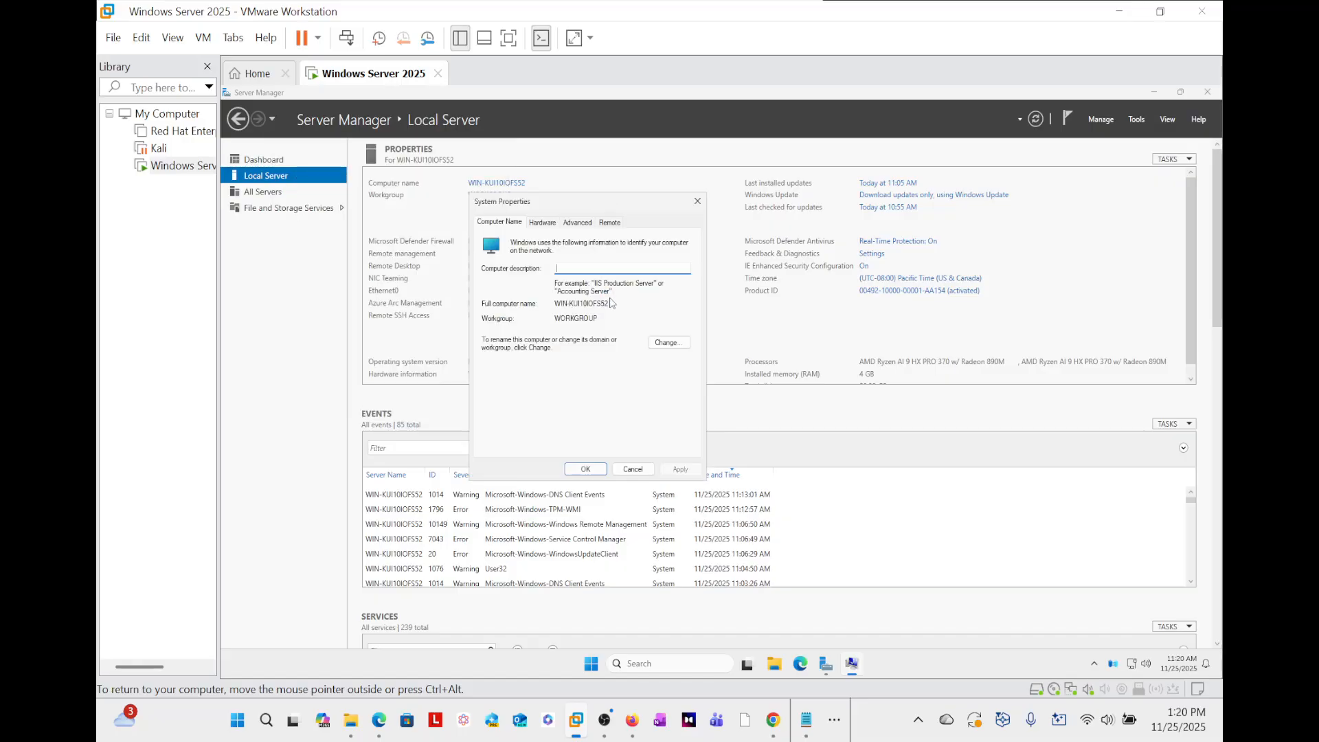
pyautogui.click(668, 343)
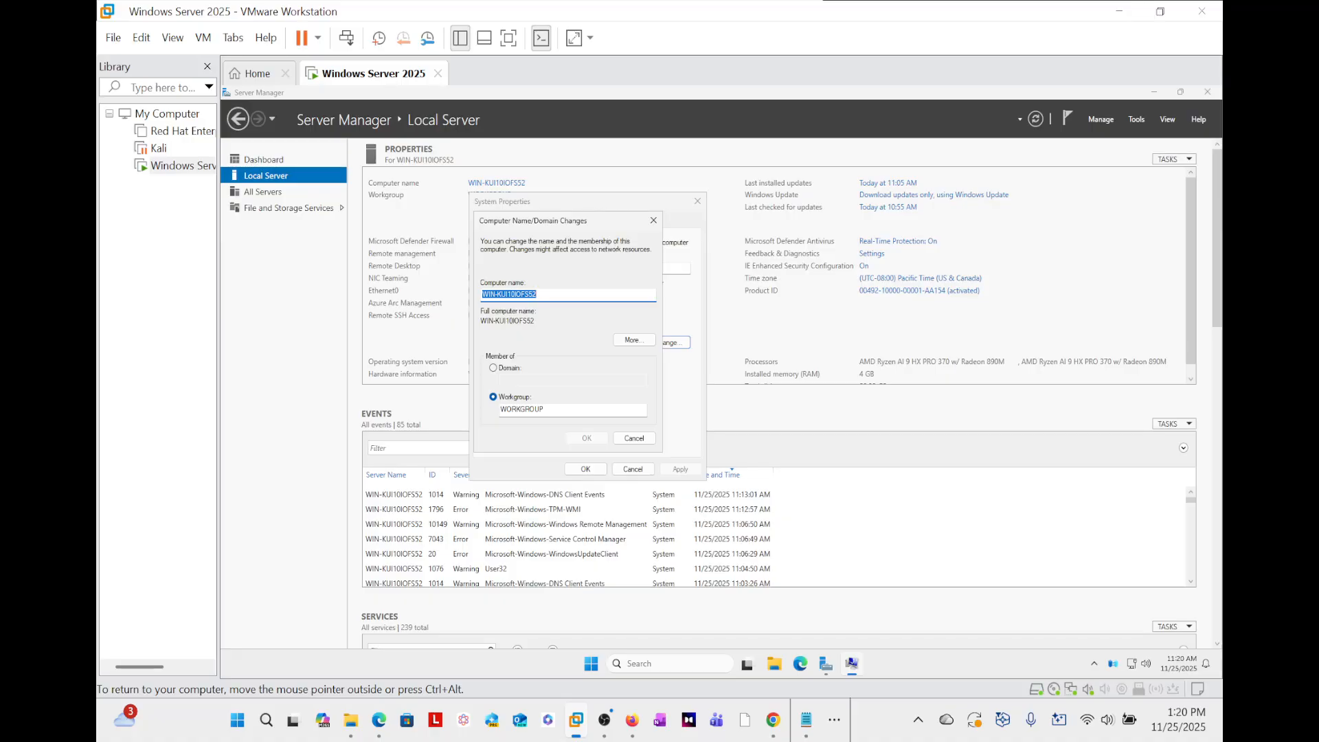
pyautogui.write('adds-server')
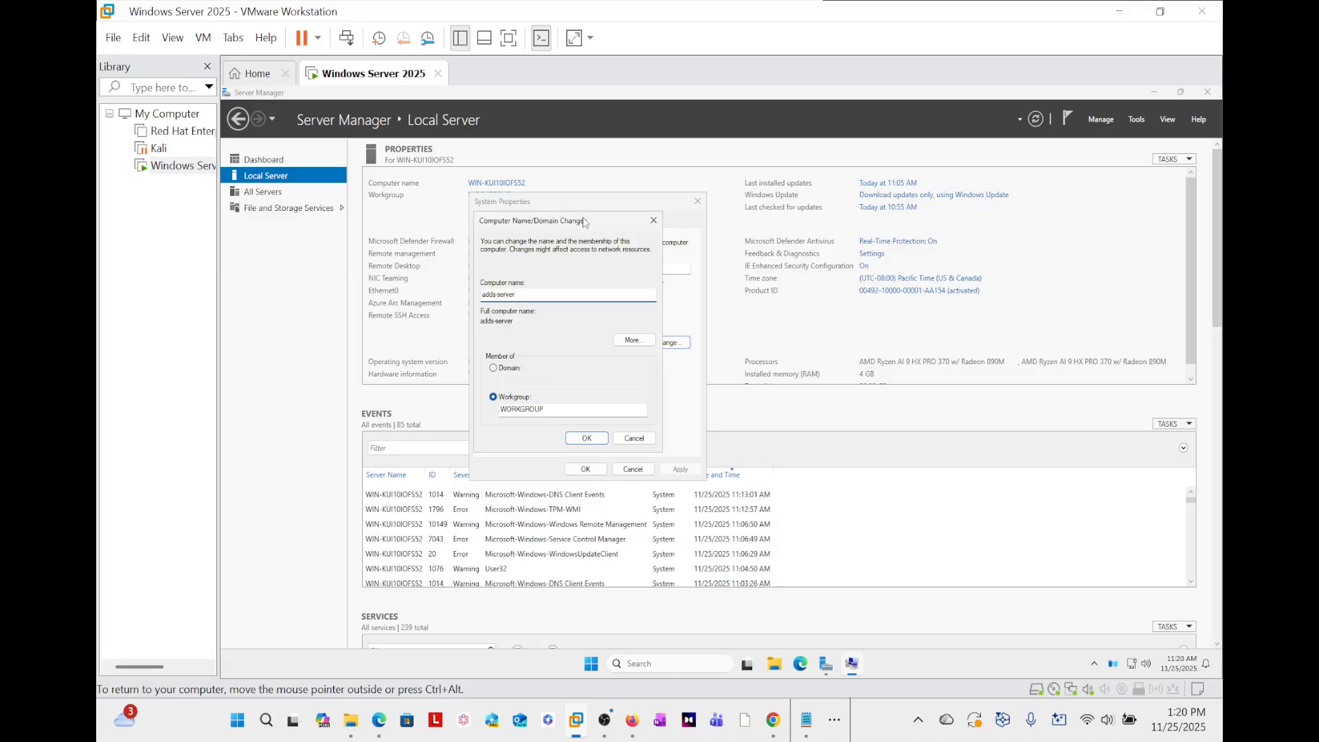
pyautogui.moveTo(585, 222)
pyautogui.mouseDown()
pyautogui.moveTo(605, 225)
pyautogui.moveTo(595, 210)
pyautogui.mouseUp()
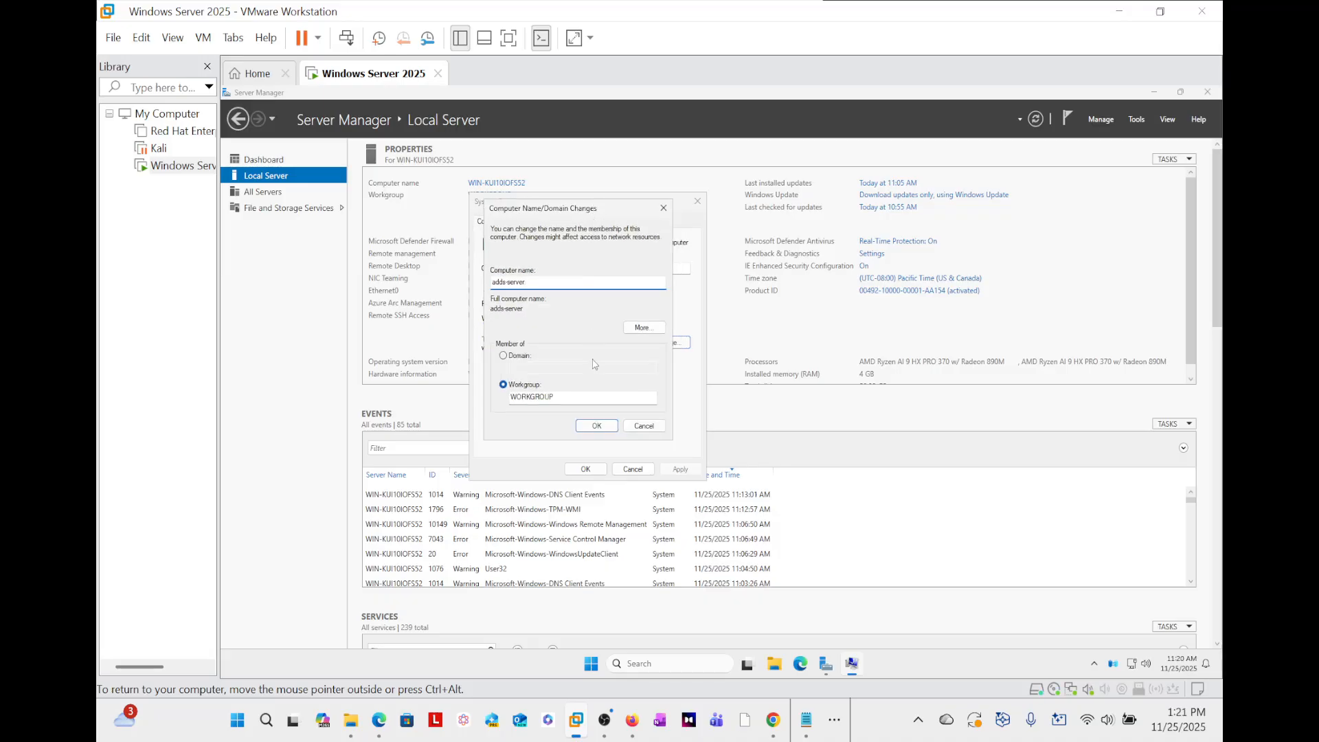
pyautogui.click(597, 427)
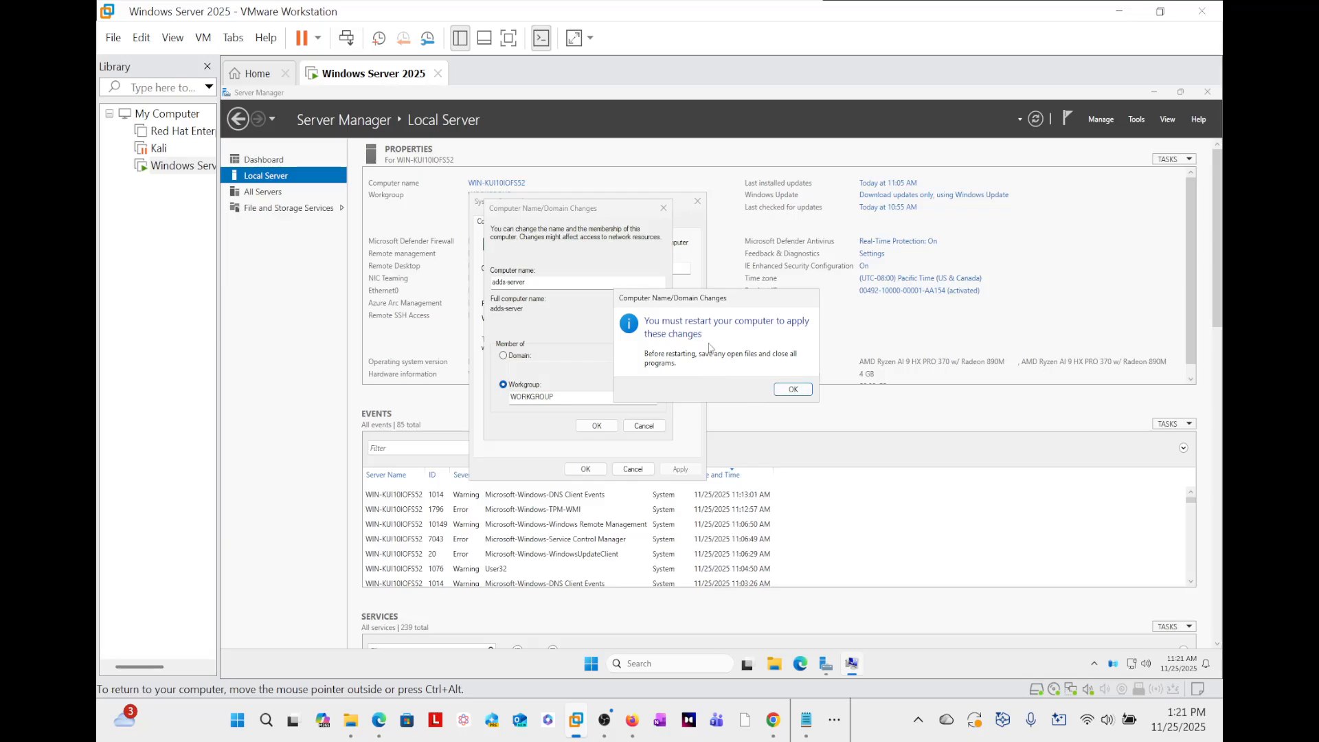
pyautogui.click(801, 388)
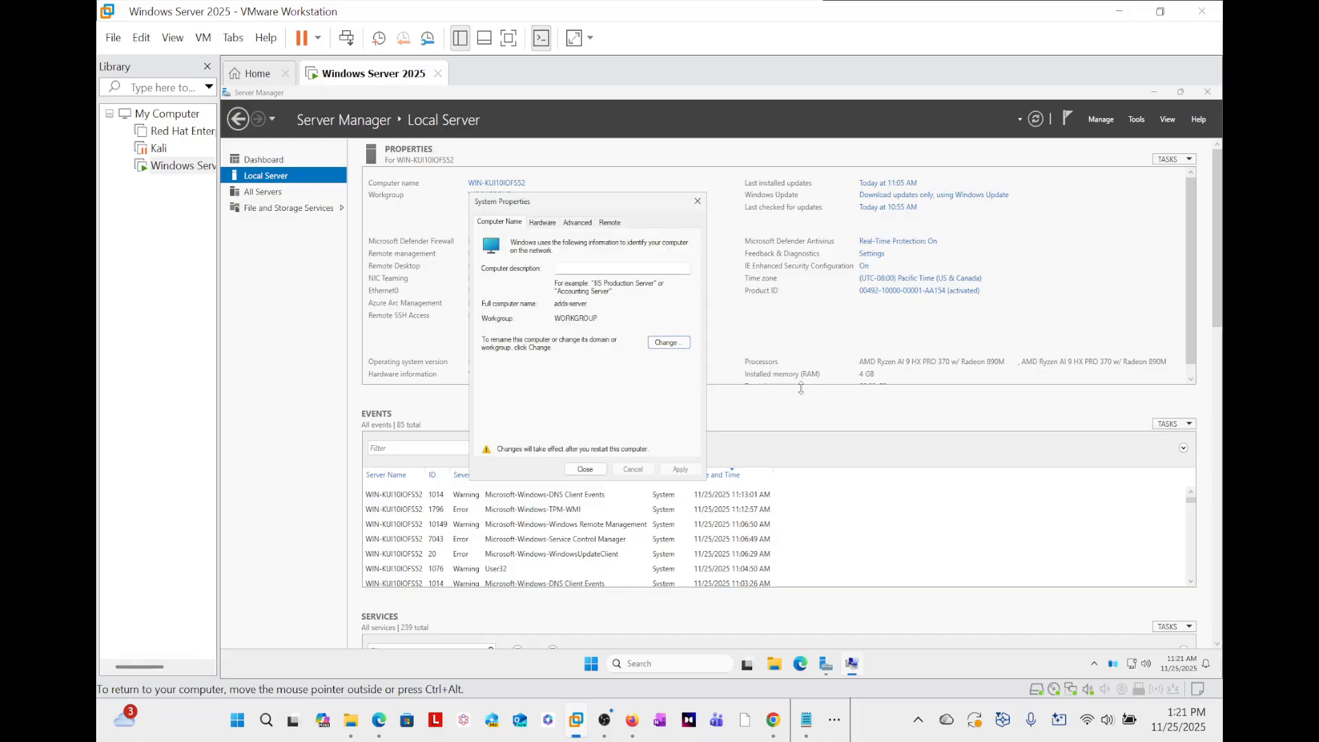
pyautogui.click(585, 468)
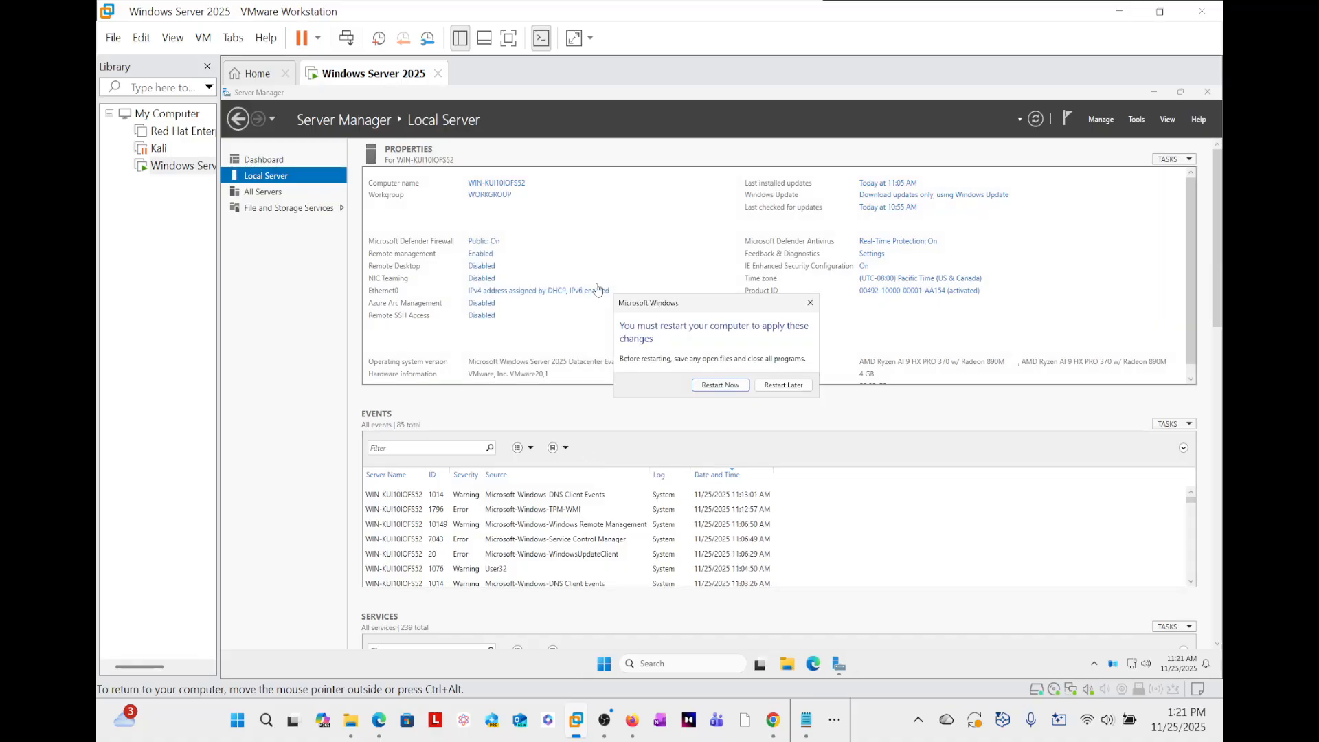
pyautogui.click(721, 385)
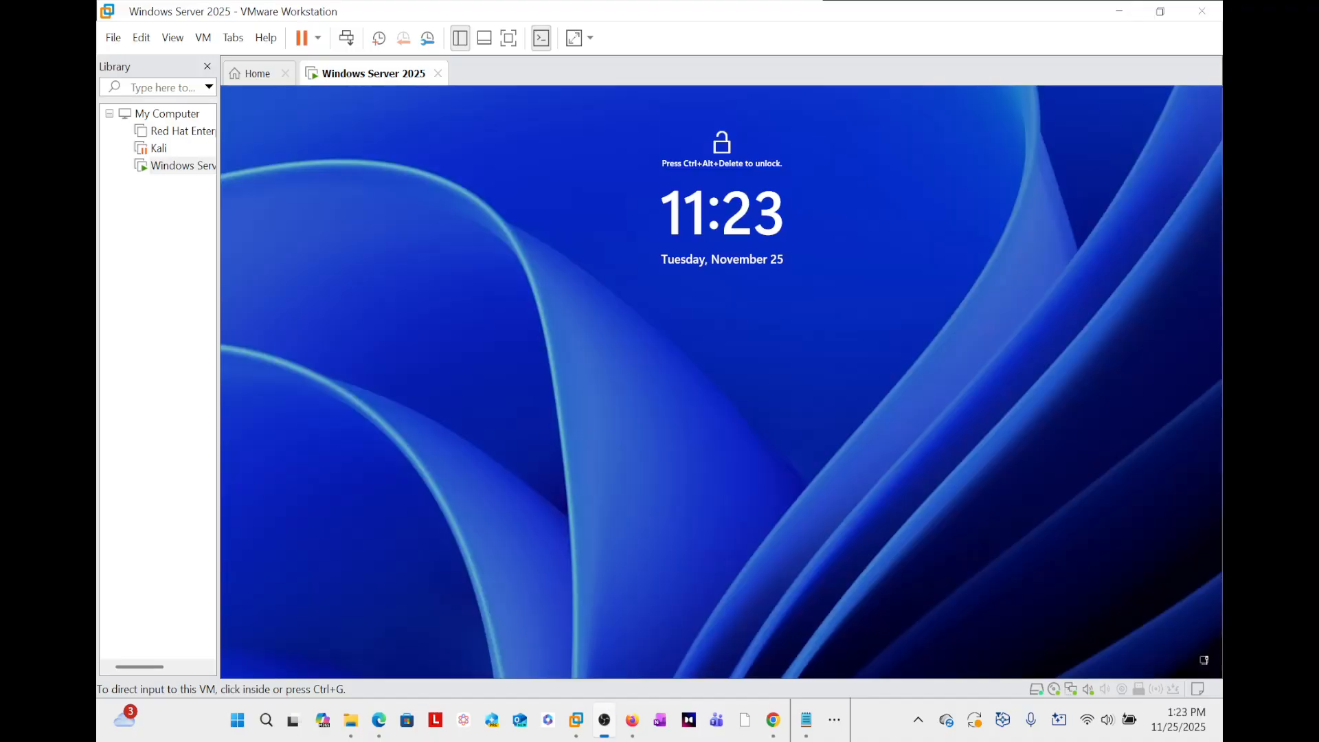
# Sign back in as Administrator with the account password and display the local server's properties to check its computer name
pyautogui.click(1045, 489)
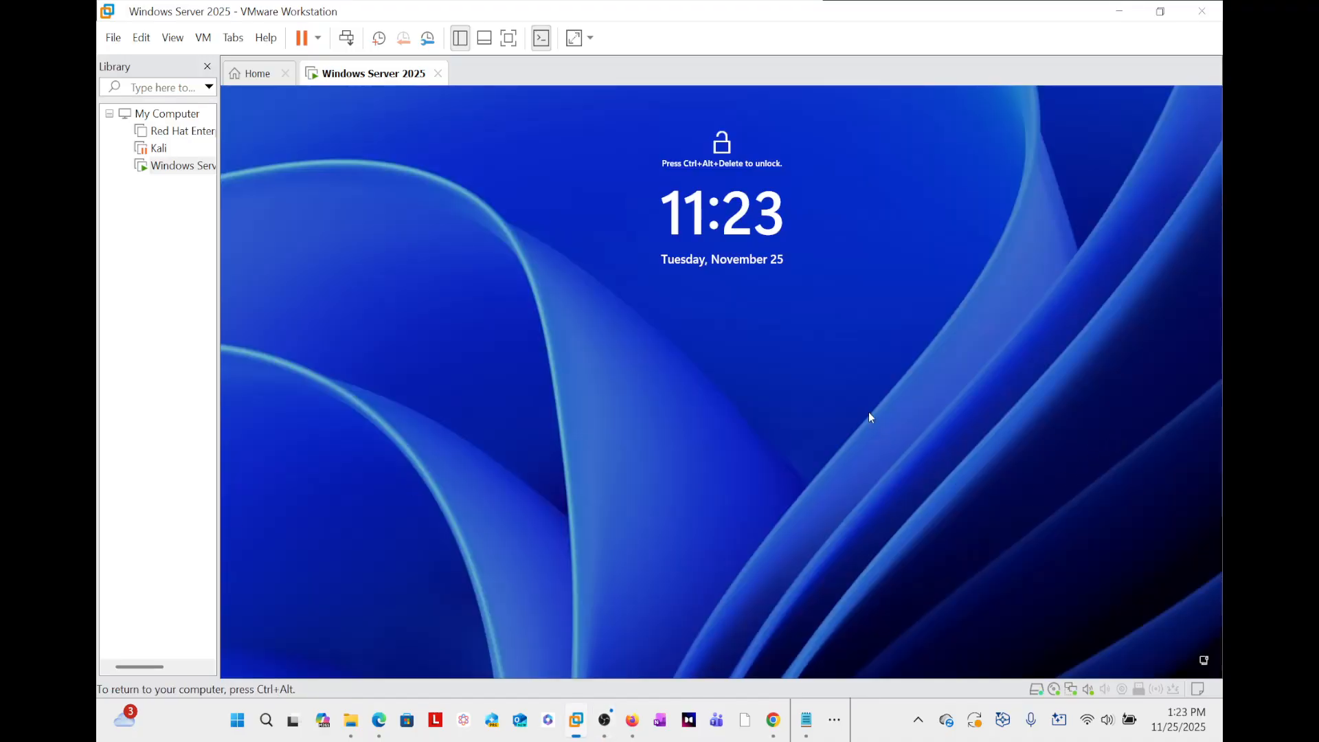
pyautogui.press('ctrl+alt+Insert')
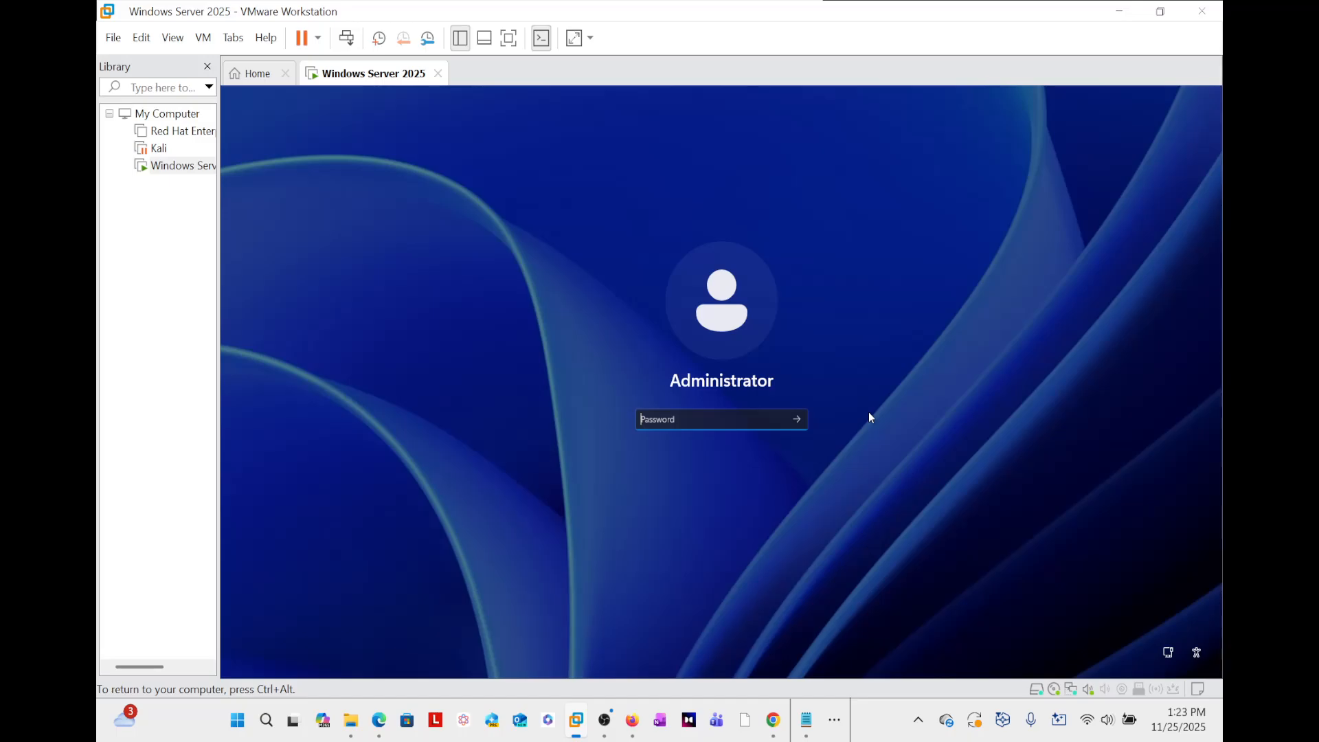
pyautogui.write('*************')
pyautogui.press('Return')
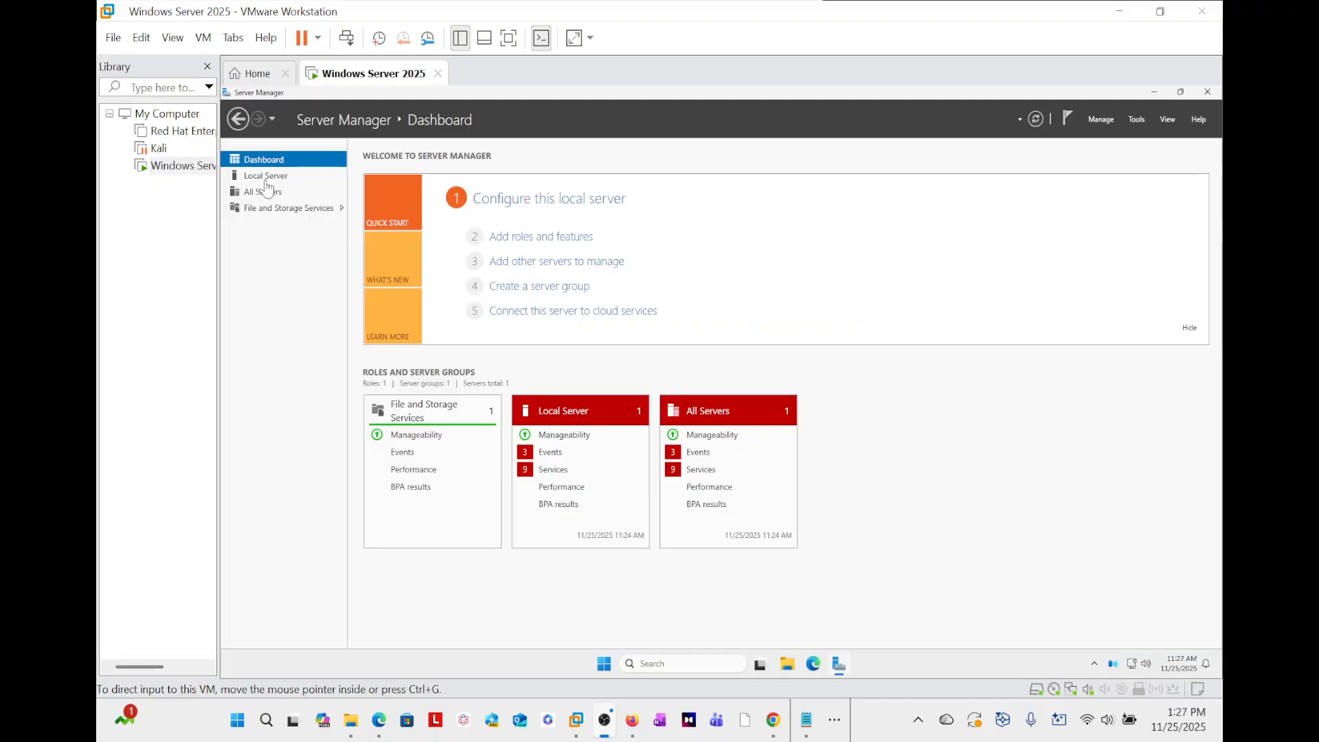
pyautogui.click(273, 180)
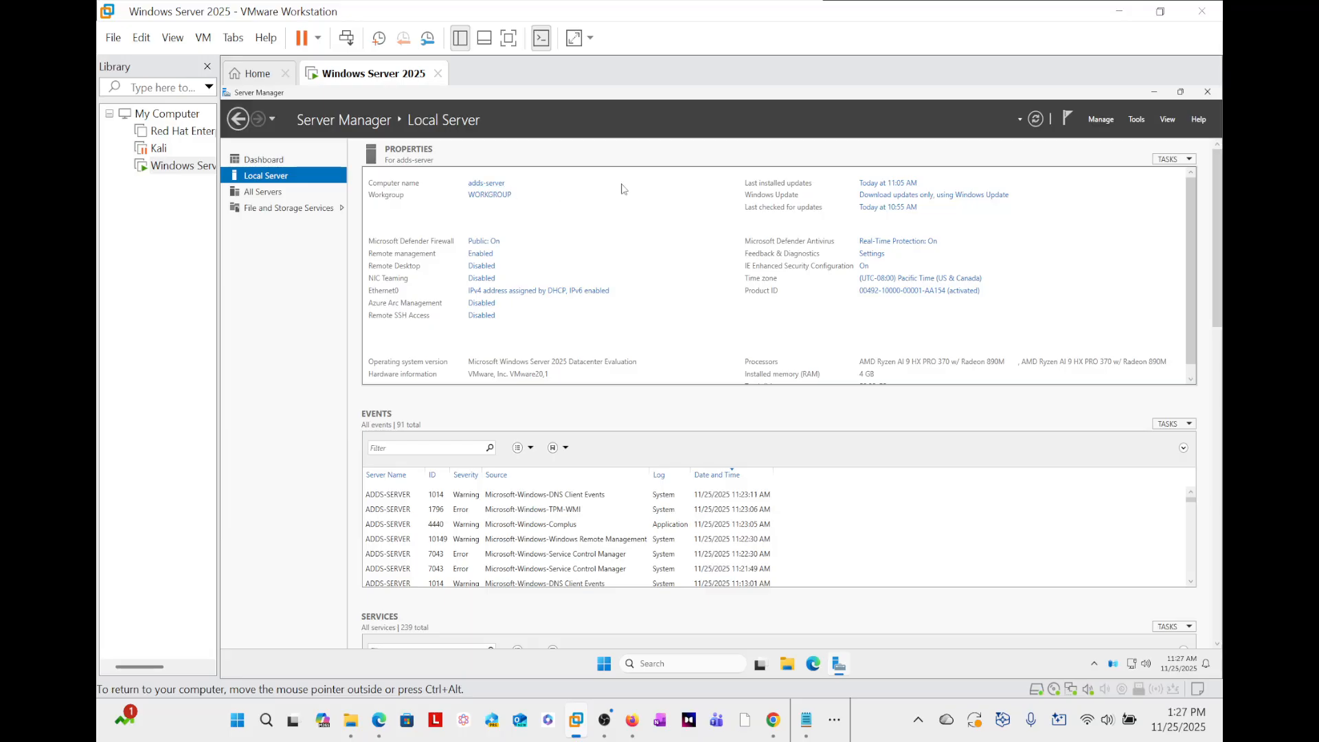
# Open the Internet Protocol Version 4 (TCP/IPv4) properties of the local server's Ethernet0 adapter
pyautogui.click(526, 296)
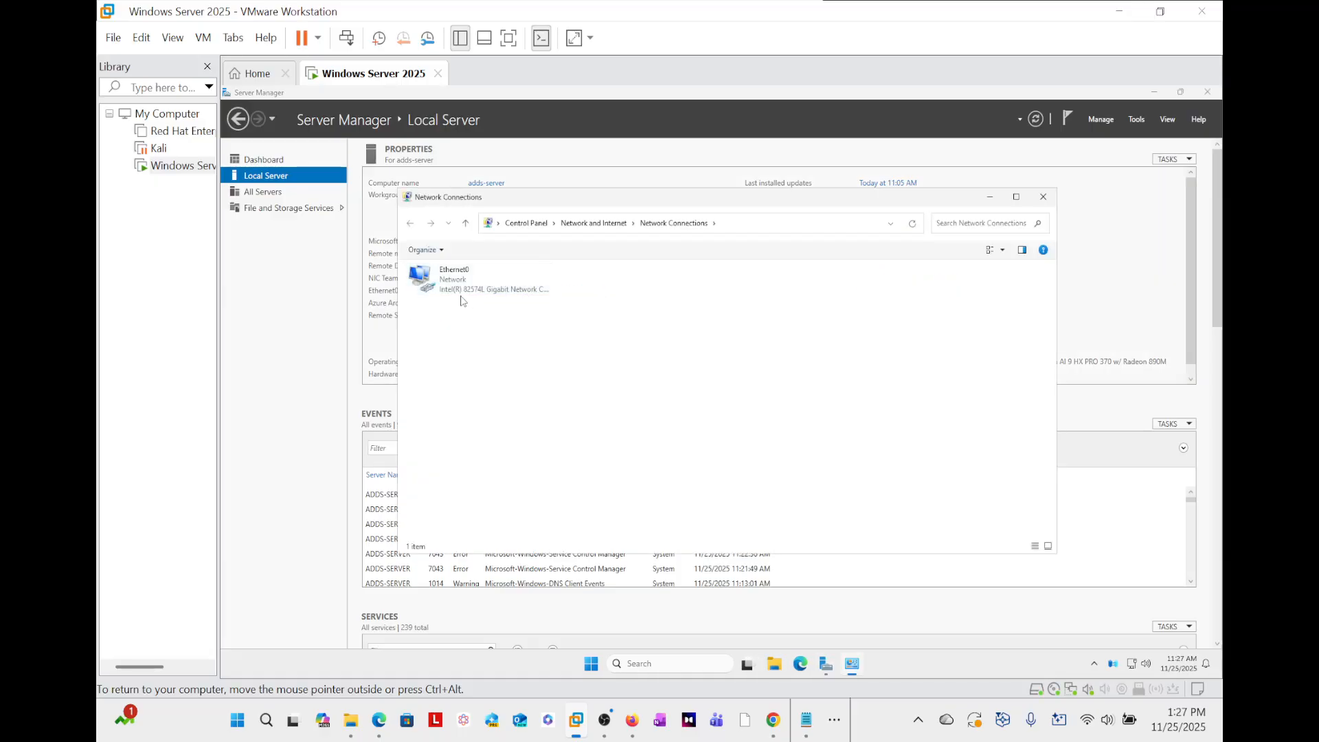
pyautogui.moveTo(848, 206); pyautogui.dragTo(989, 269)
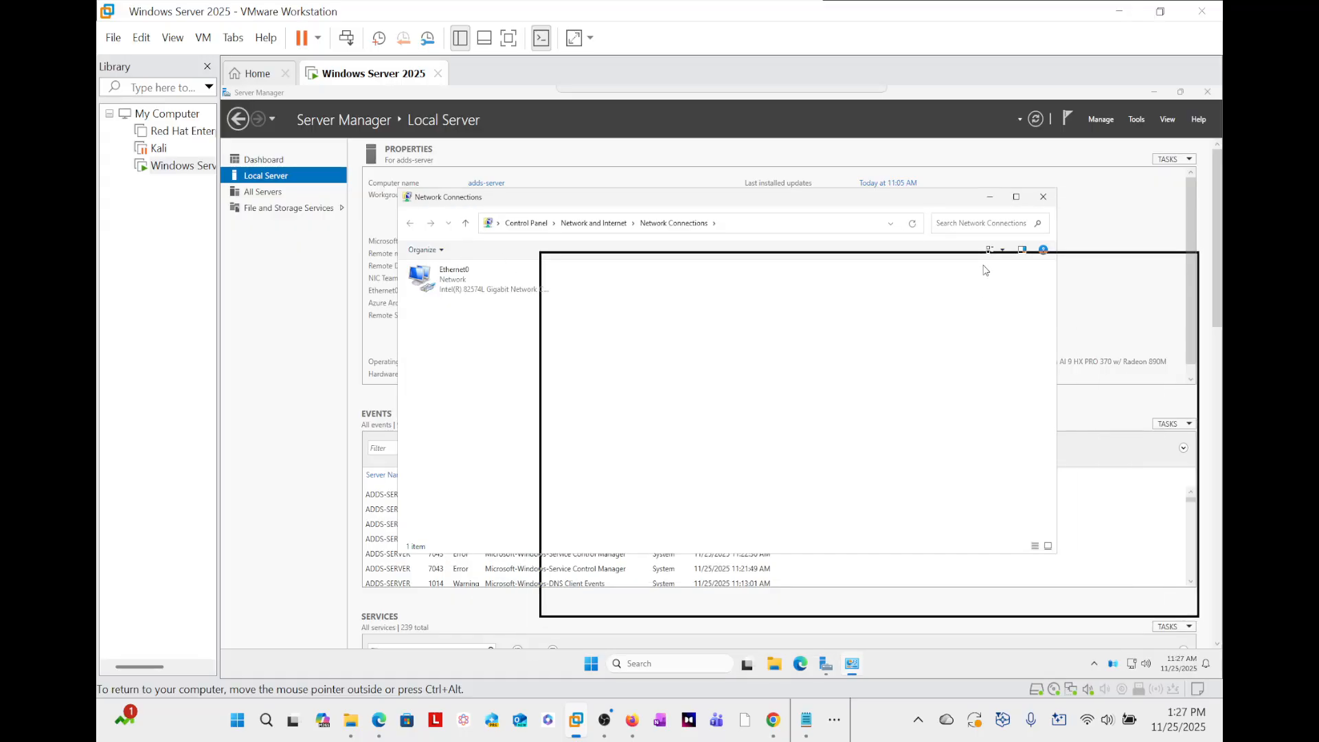
pyautogui.click(597, 350)
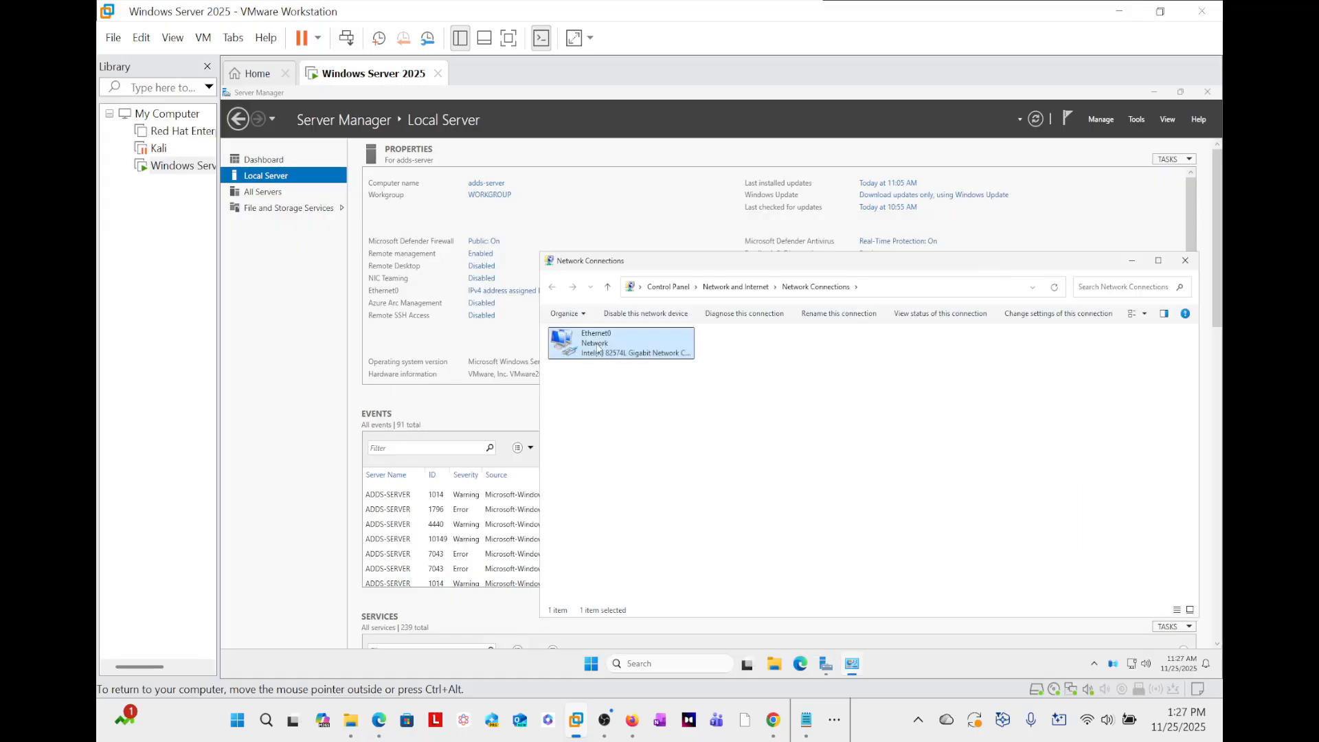
pyautogui.doubleClick(598, 351)
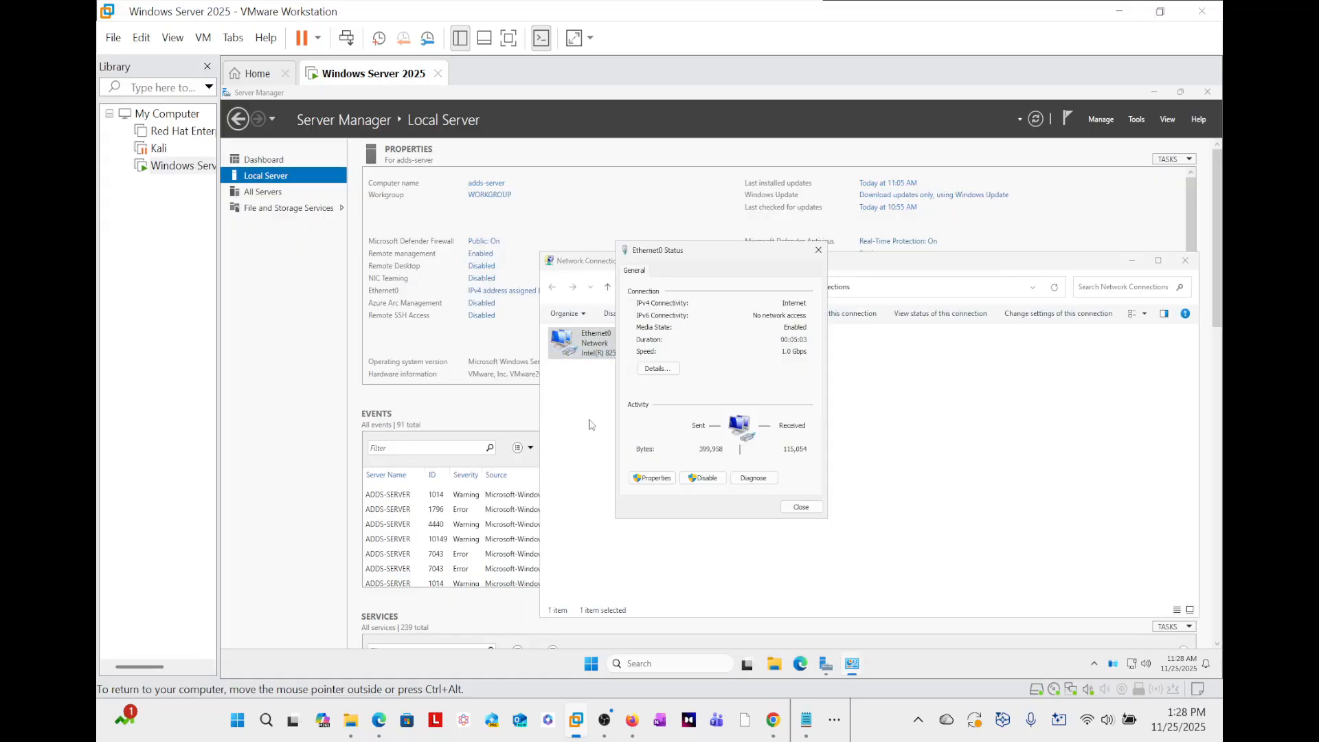
pyautogui.click(653, 477)
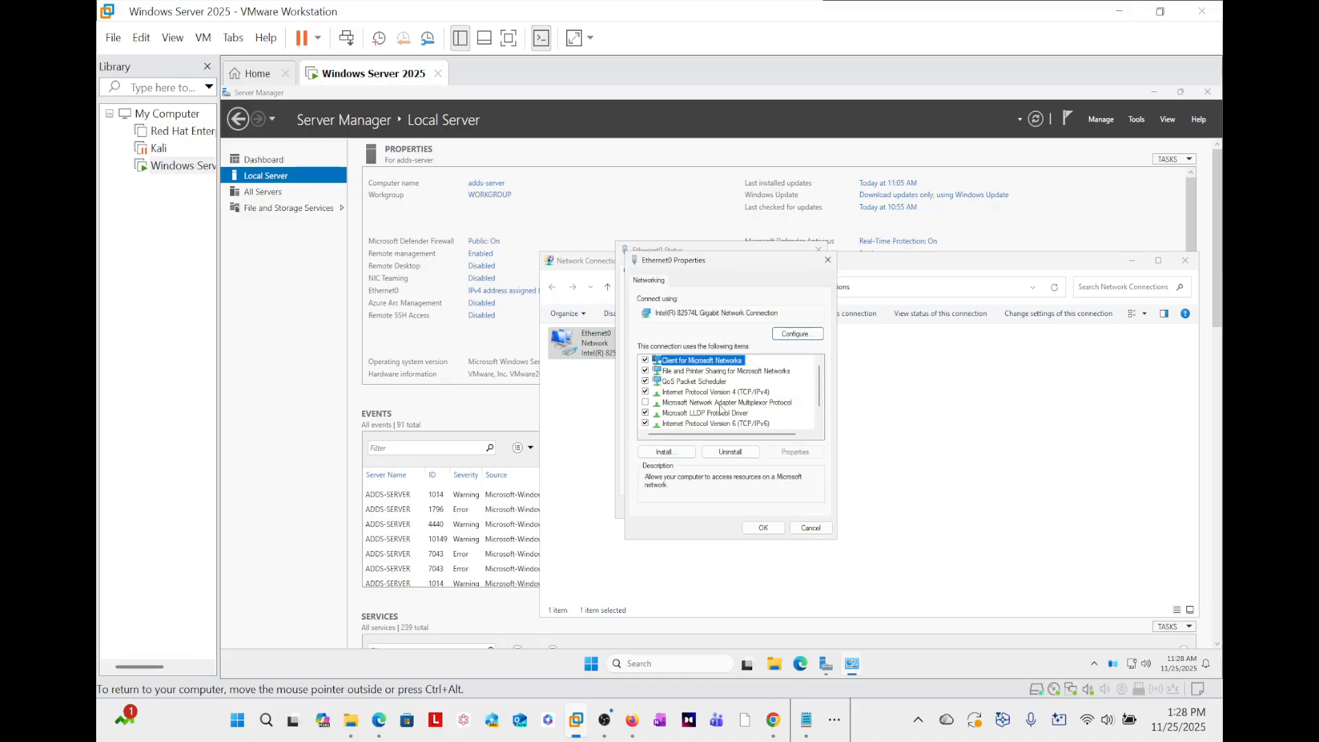
pyautogui.doubleClick(733, 392)
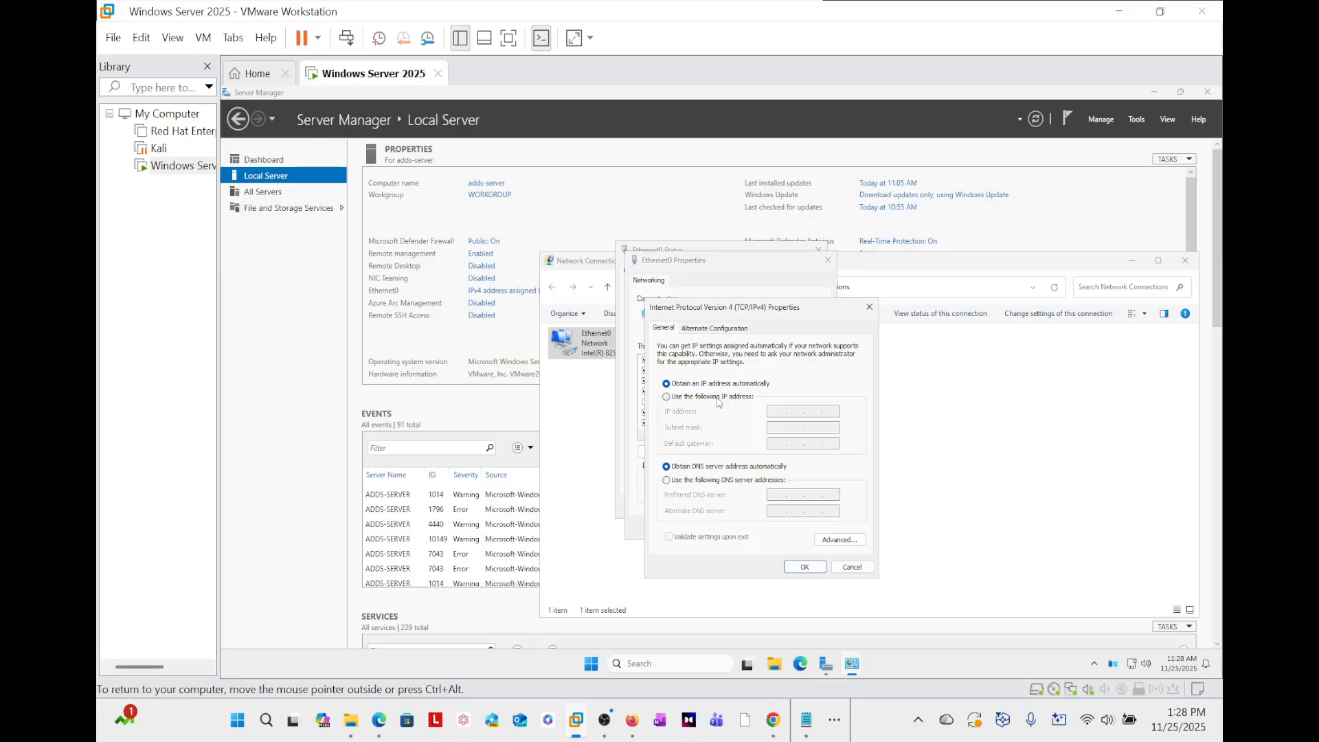
# Assign Ethernet0 the static IP address 192.168.10.10, apply the settings and close the network connections
pyautogui.click(718, 396)
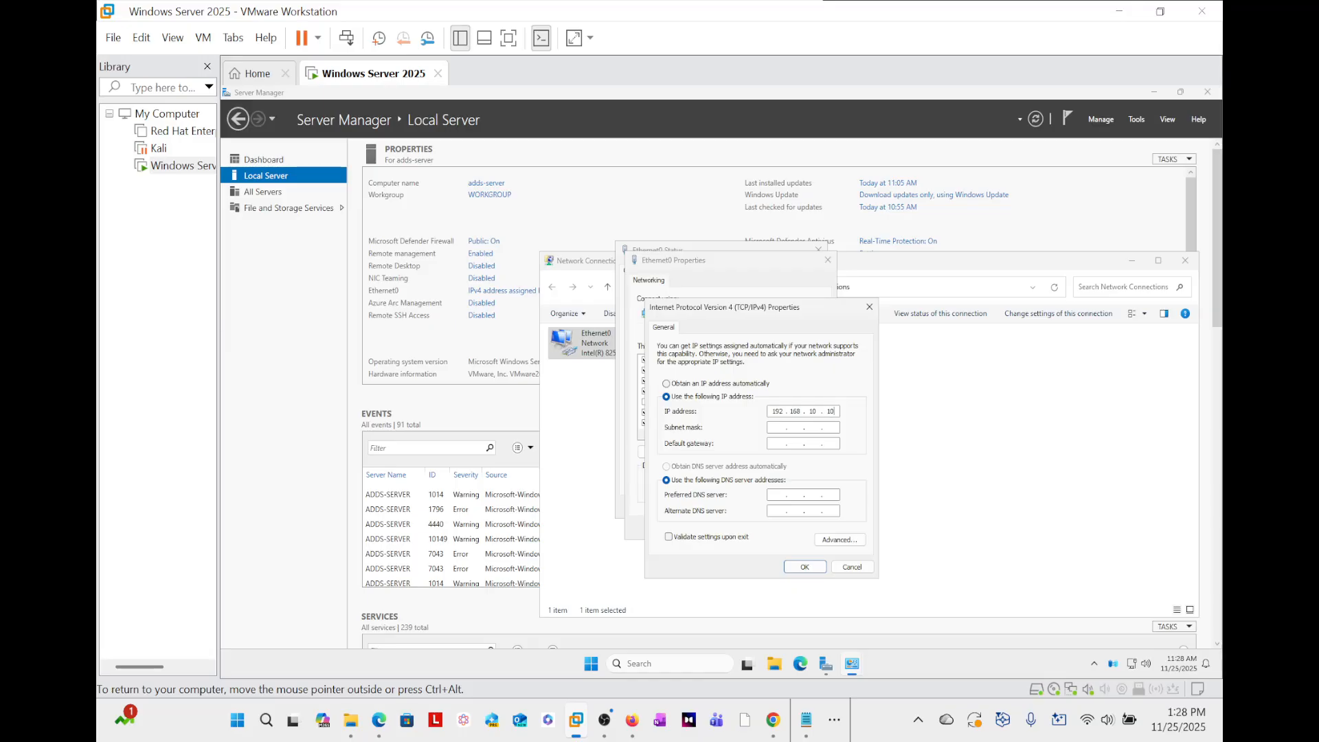
pyautogui.press('Tab')
pyautogui.click(805, 567)
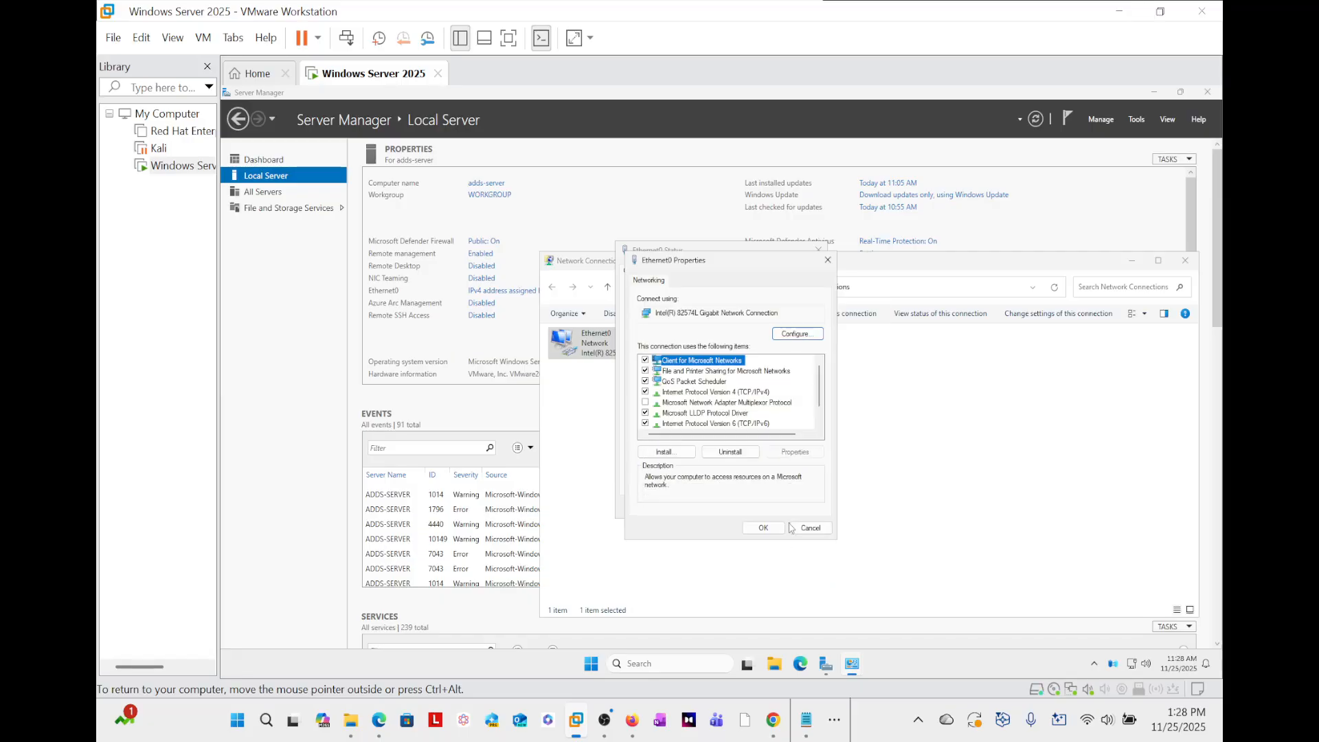
pyautogui.click(763, 528)
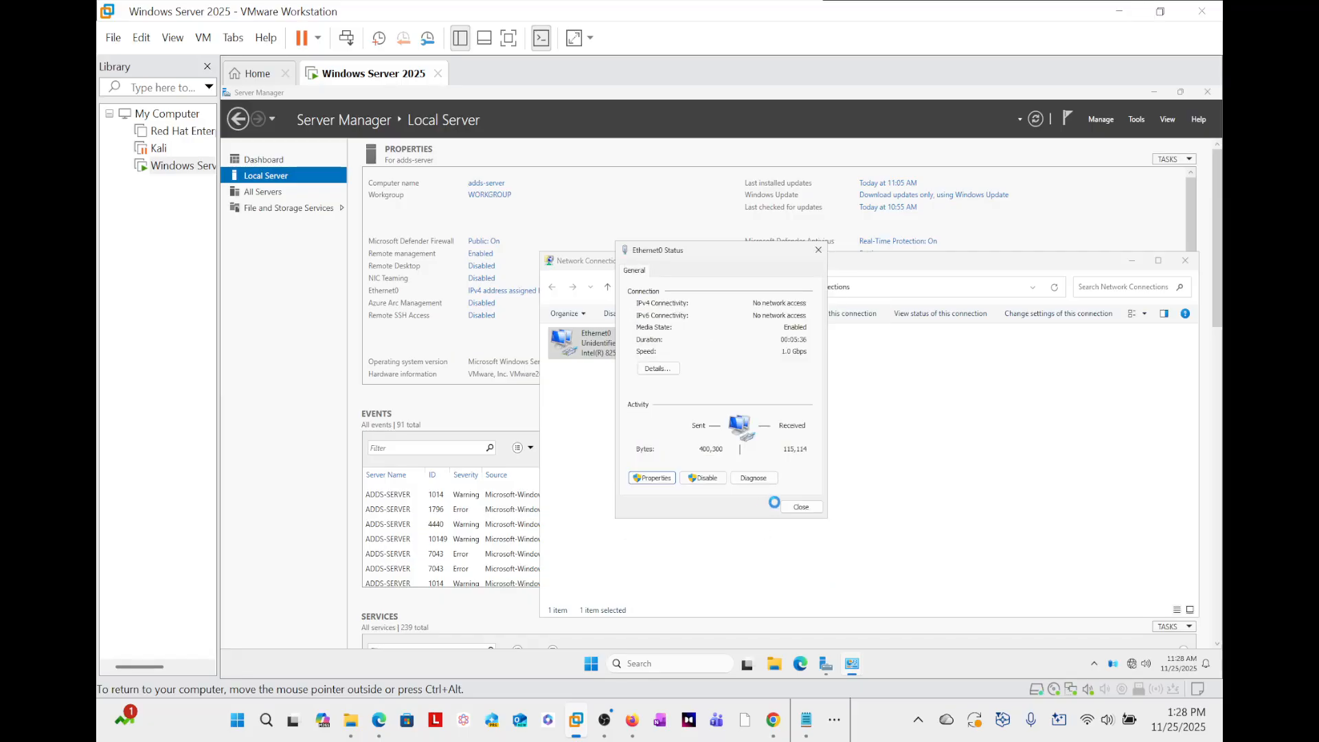
pyautogui.click(801, 507)
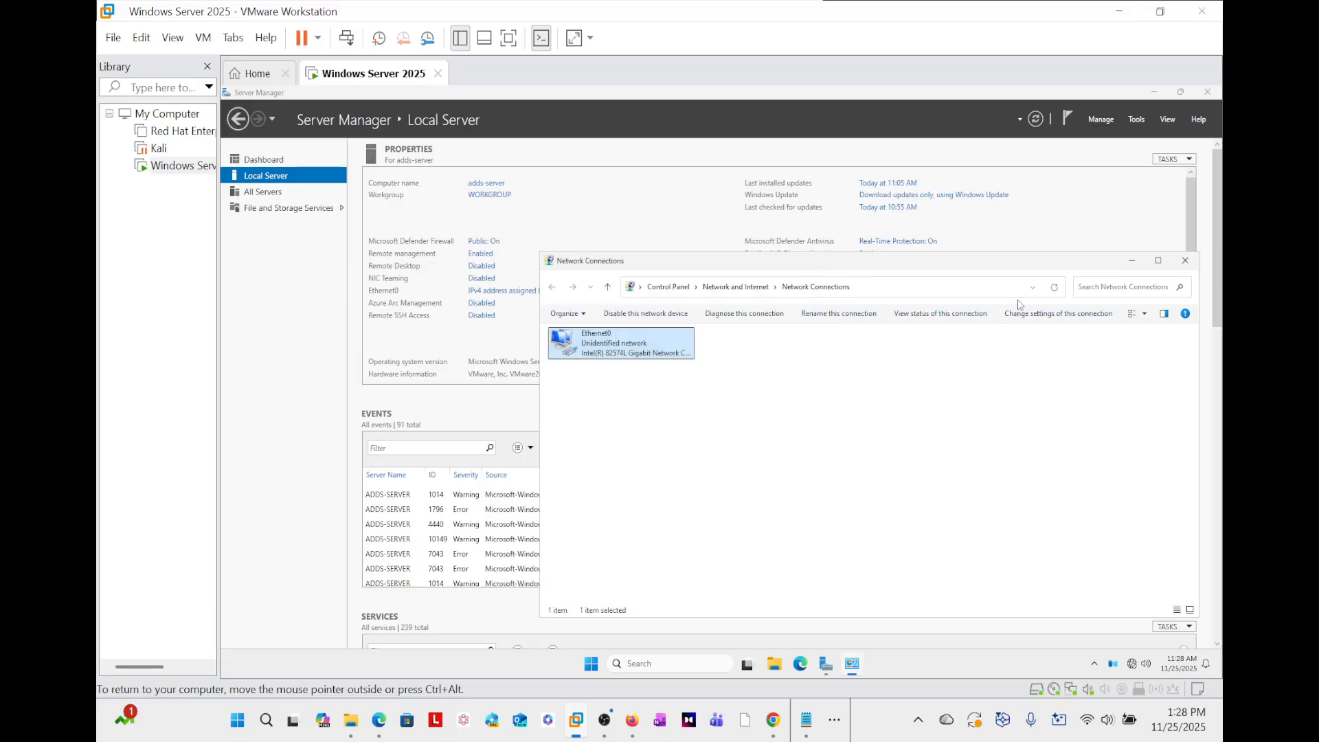
pyautogui.moveTo(1063, 267); pyautogui.dragTo(980, 249)
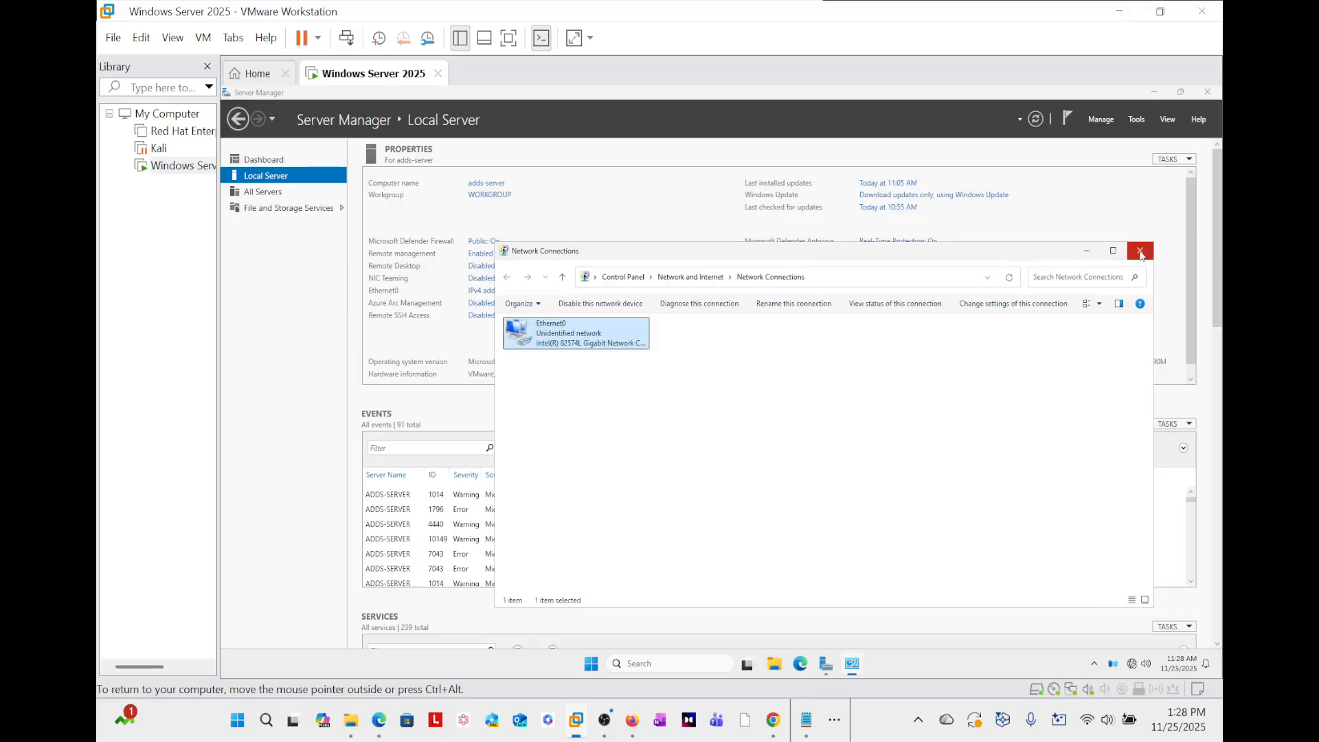
pyautogui.click(1140, 252)
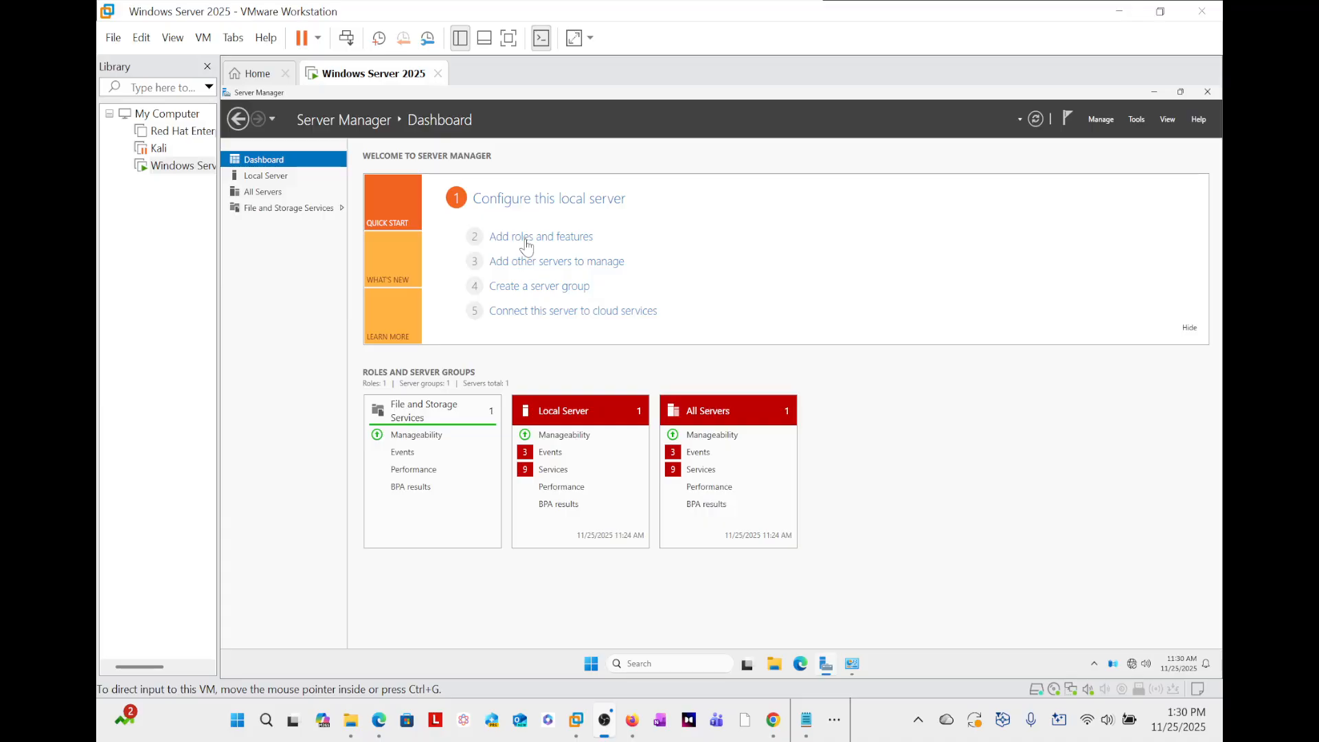
# Start adding roles and features with a role-based or feature-based installation on adds-server, continuing to the server role selection
pyautogui.click(1102, 121)
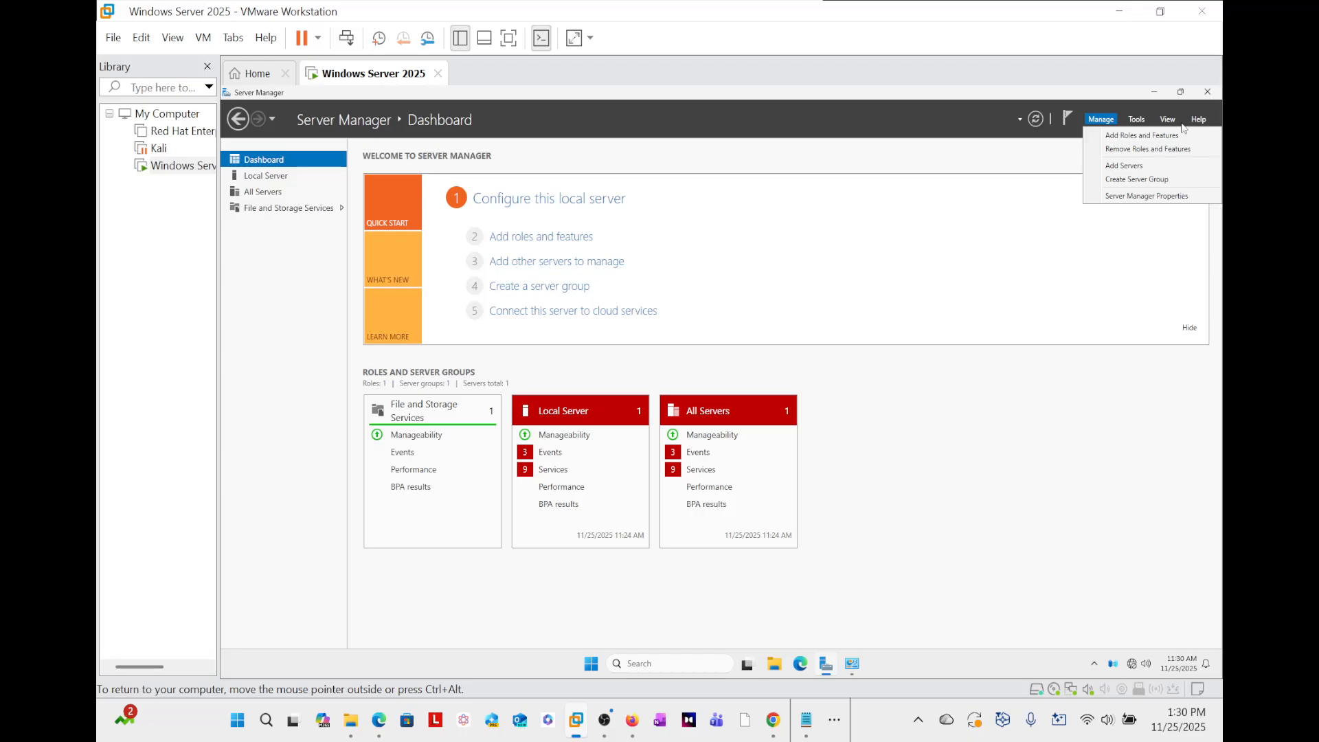
pyautogui.click(1097, 123)
pyautogui.click(1099, 121)
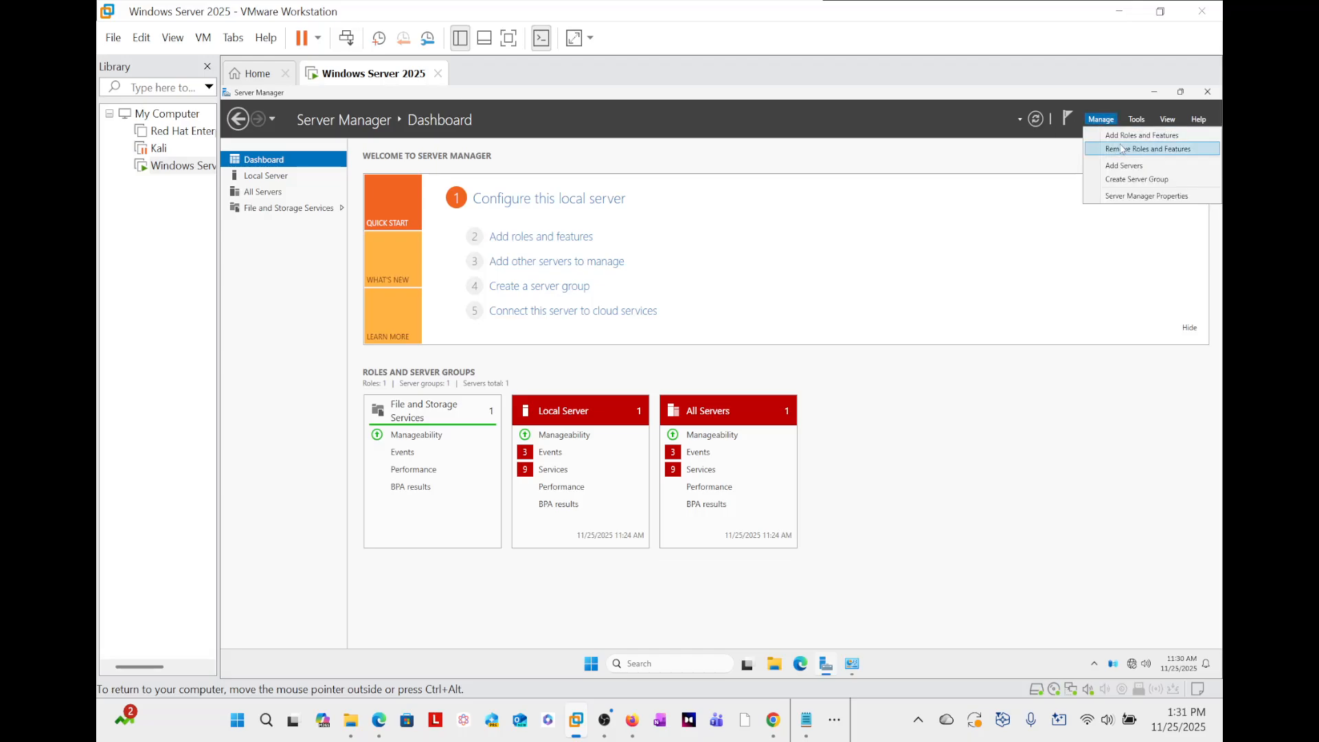
pyautogui.click(1127, 137)
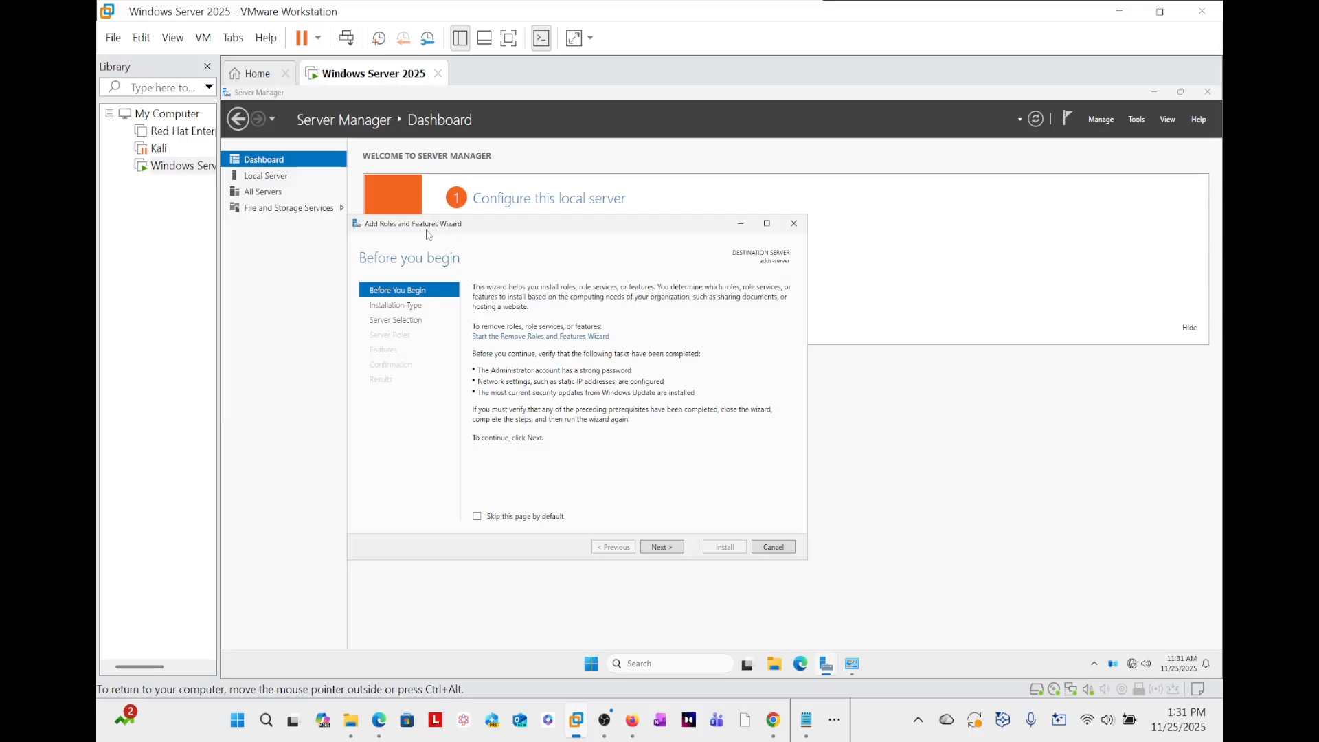
pyautogui.click(667, 547)
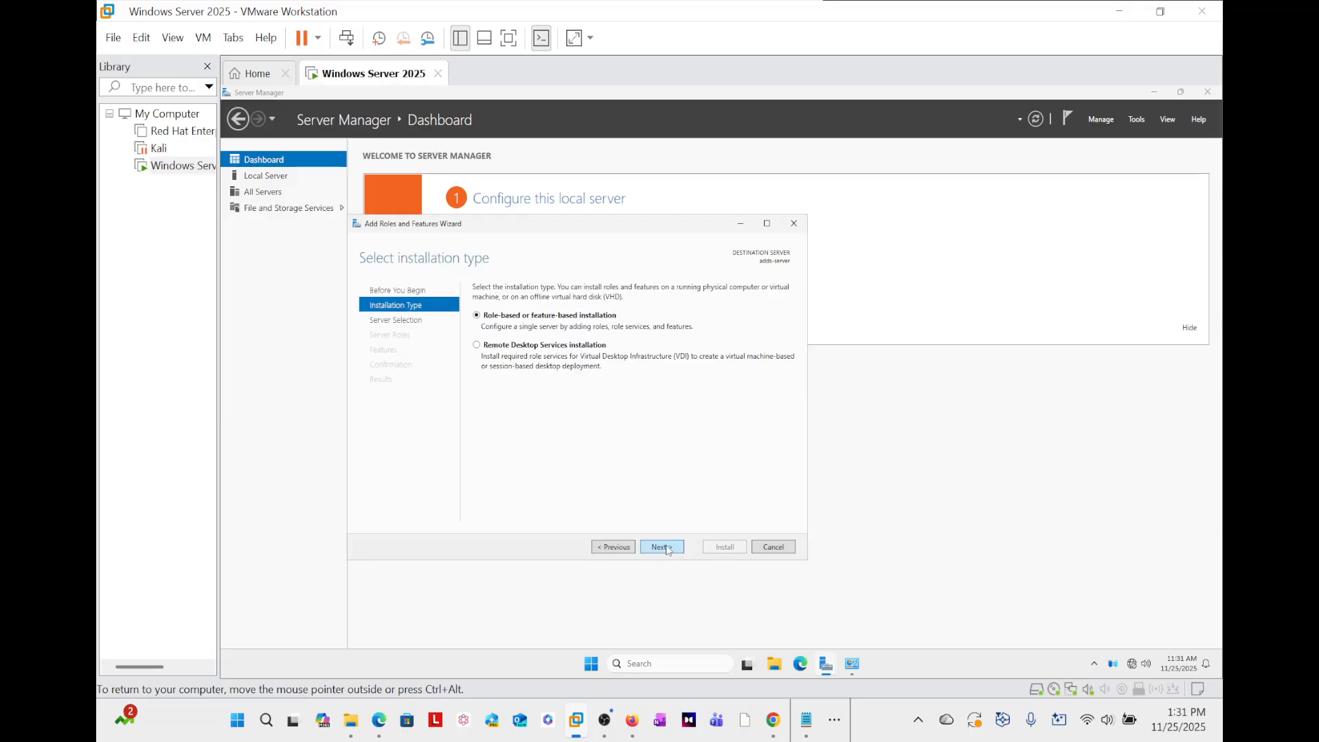
pyautogui.click(666, 547)
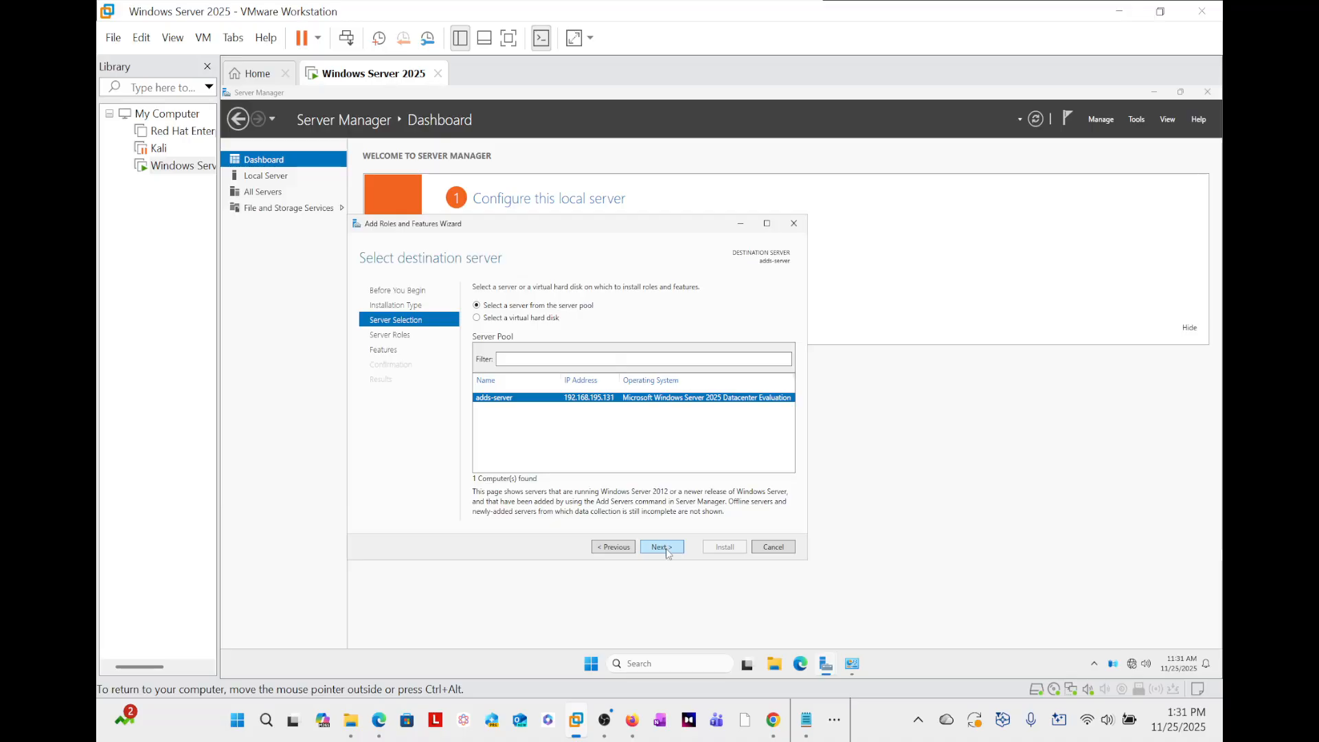
pyautogui.click(666, 549)
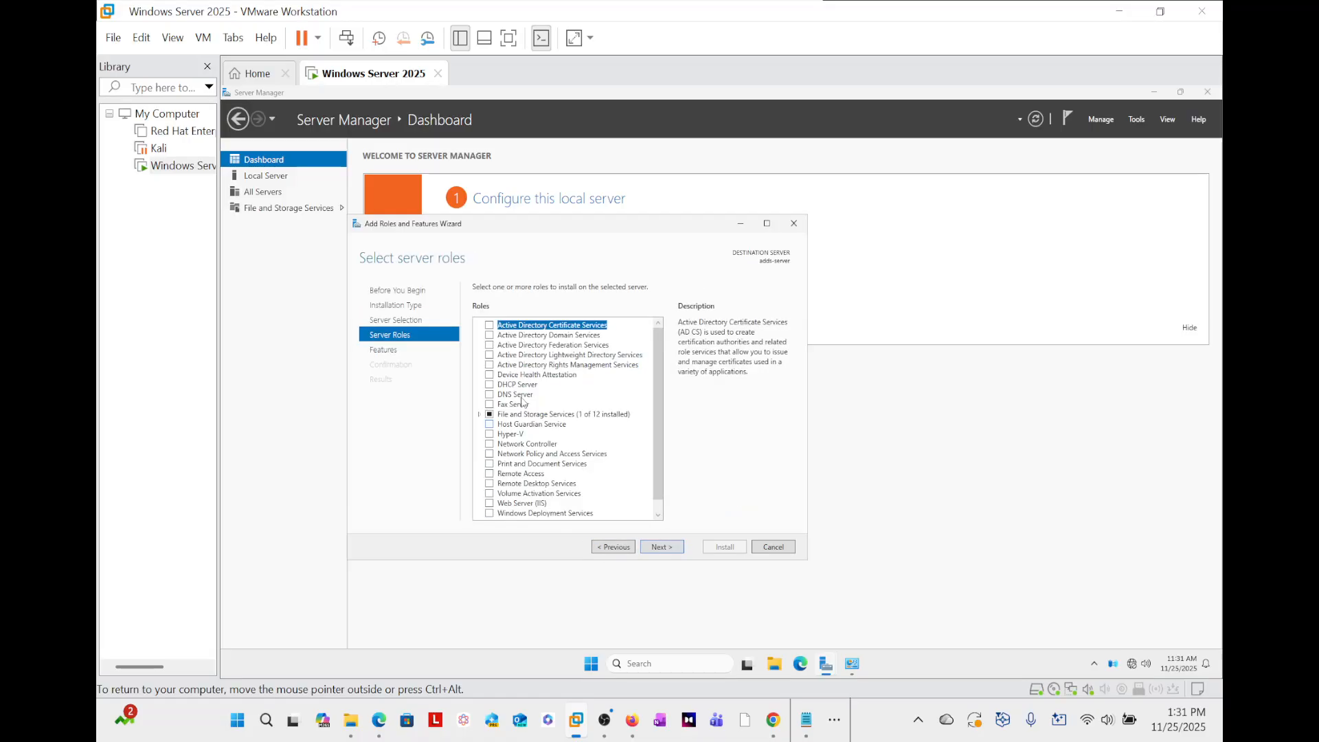
# Select the Active Directory Domain Services role with its required features and management tools, and continue to the feature selection
pyautogui.click(489, 335)
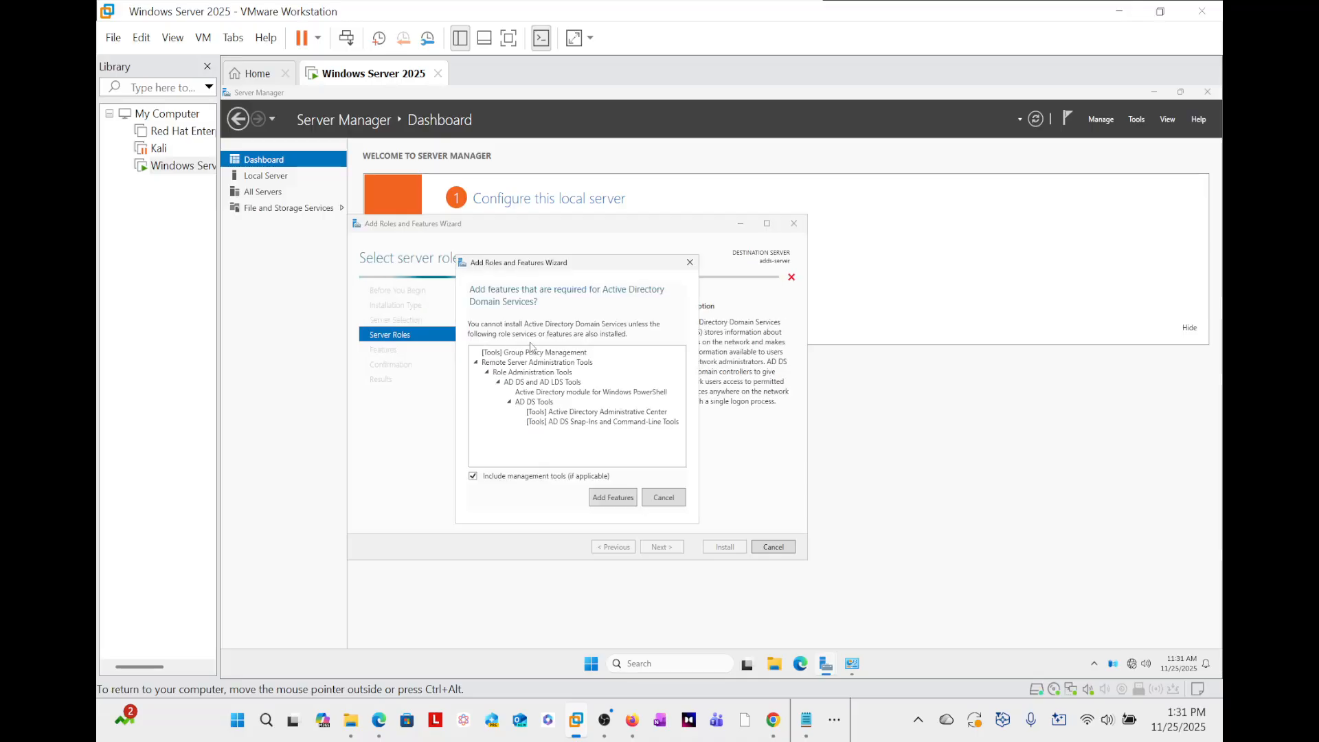
pyautogui.click(612, 497)
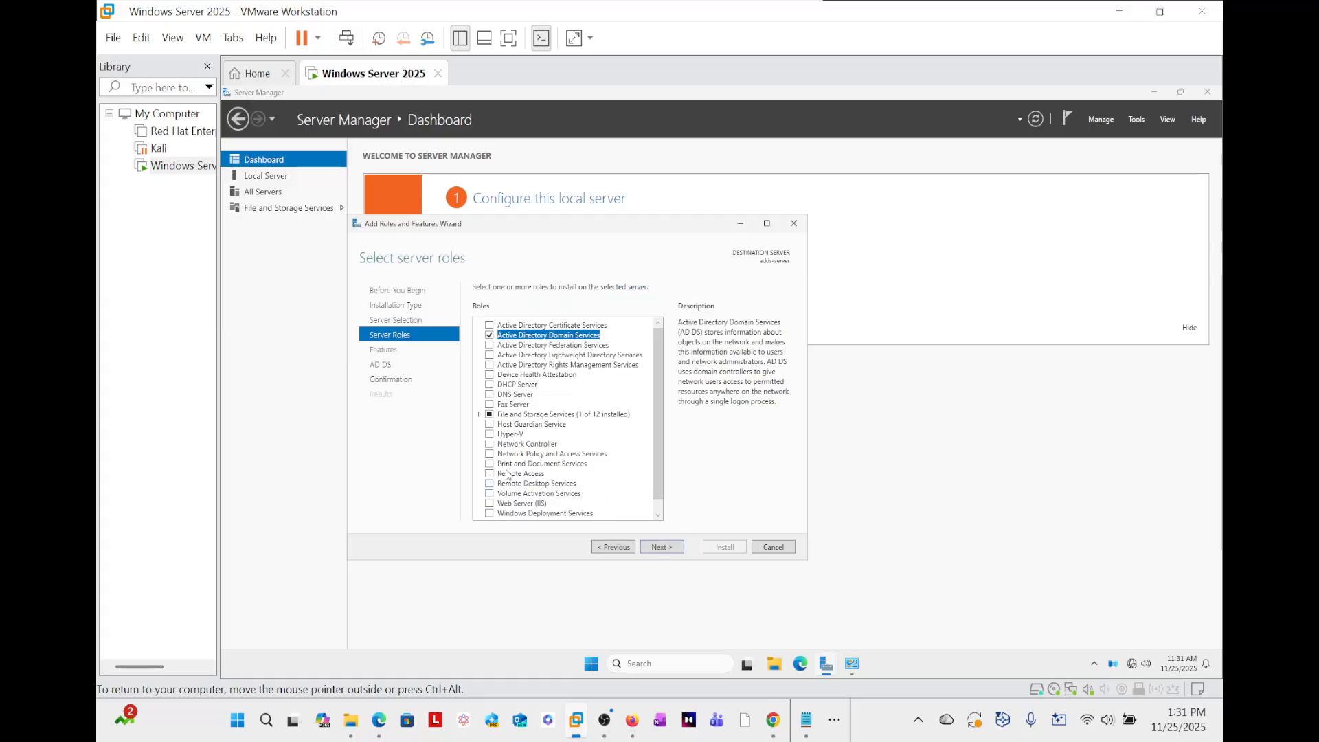
pyautogui.click(661, 547)
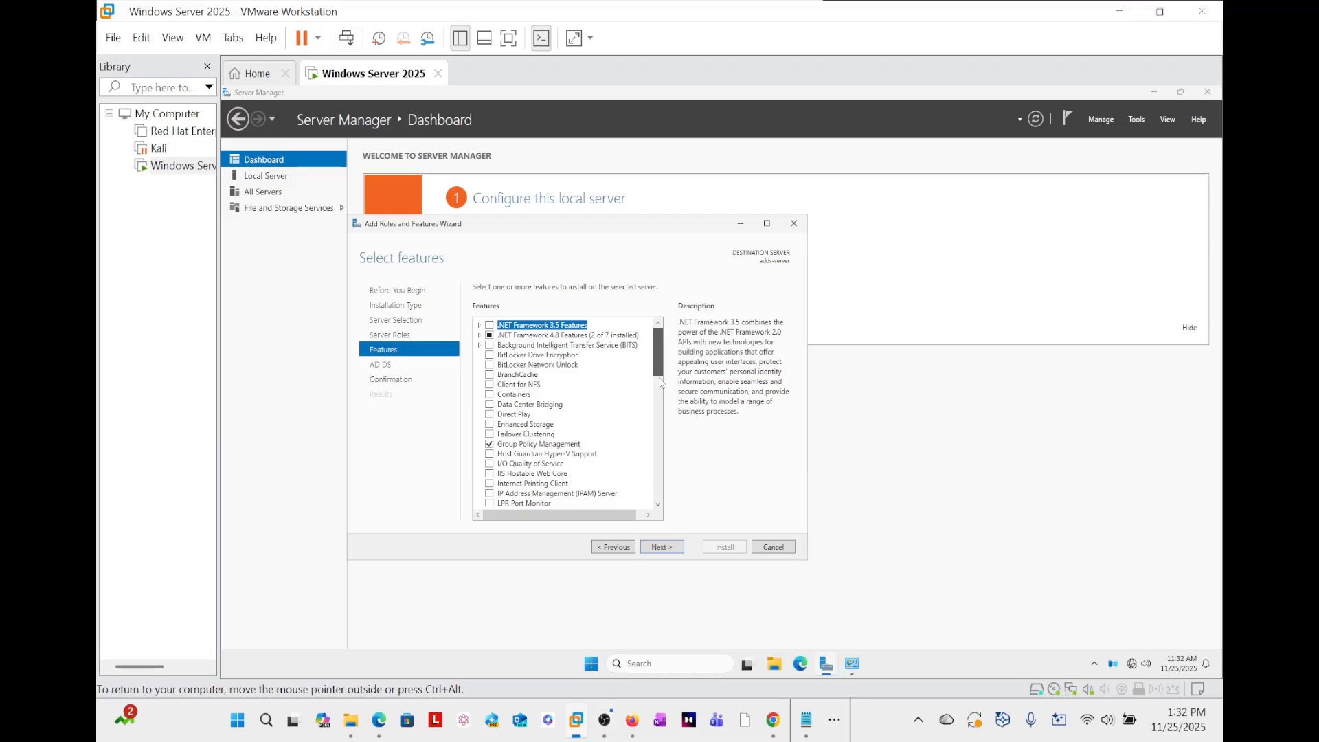
# Review the feature list, keep the preselected features and proceed through the AD DS information to the installation confirmation
pyautogui.moveTo(658, 345); pyautogui.dragTo(661, 429)
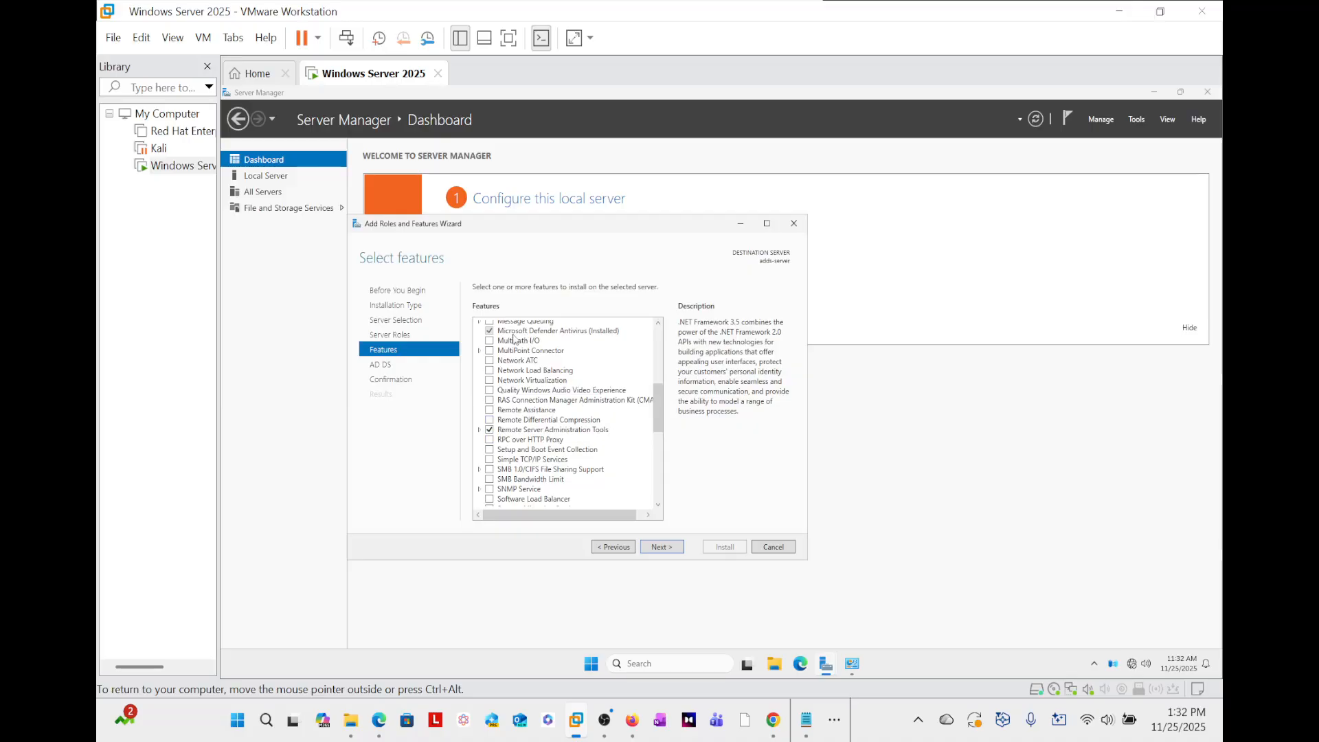
pyautogui.moveTo(658, 414); pyautogui.dragTo(657, 449)
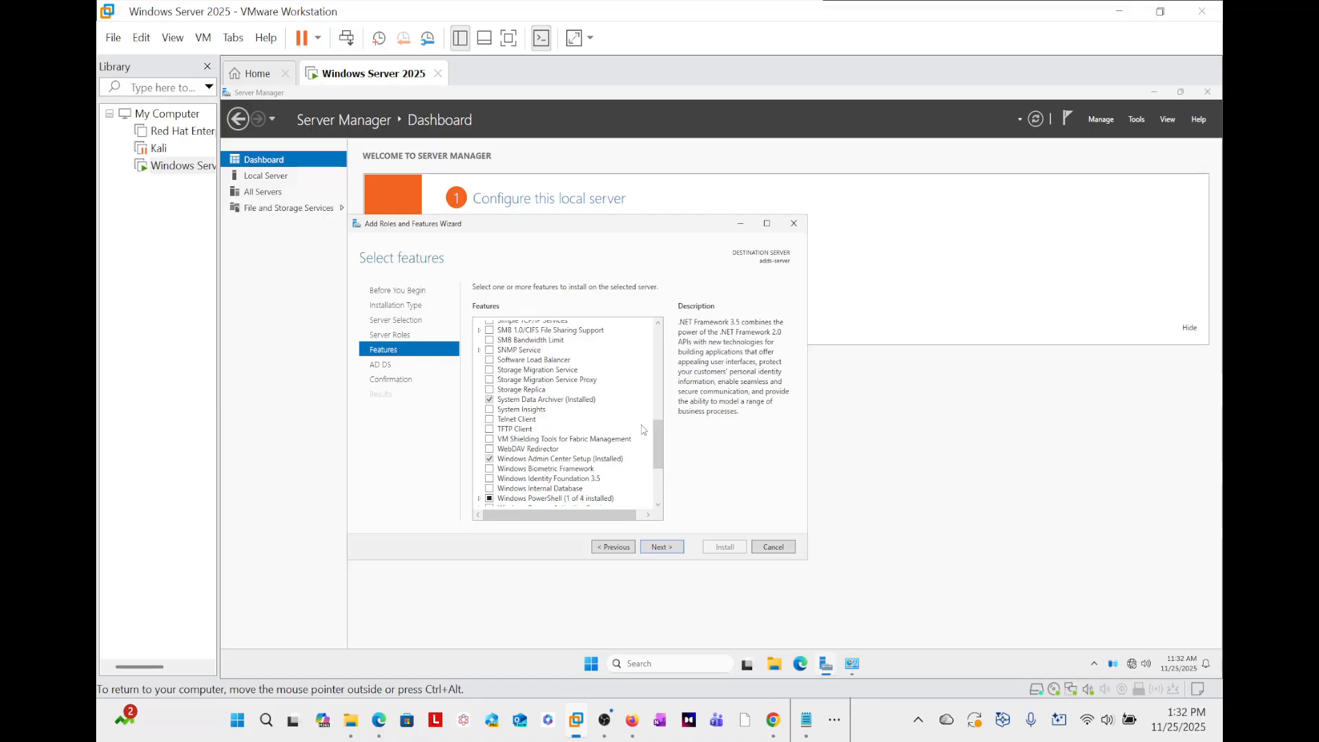
pyautogui.moveTo(657, 435); pyautogui.dragTo(661, 474)
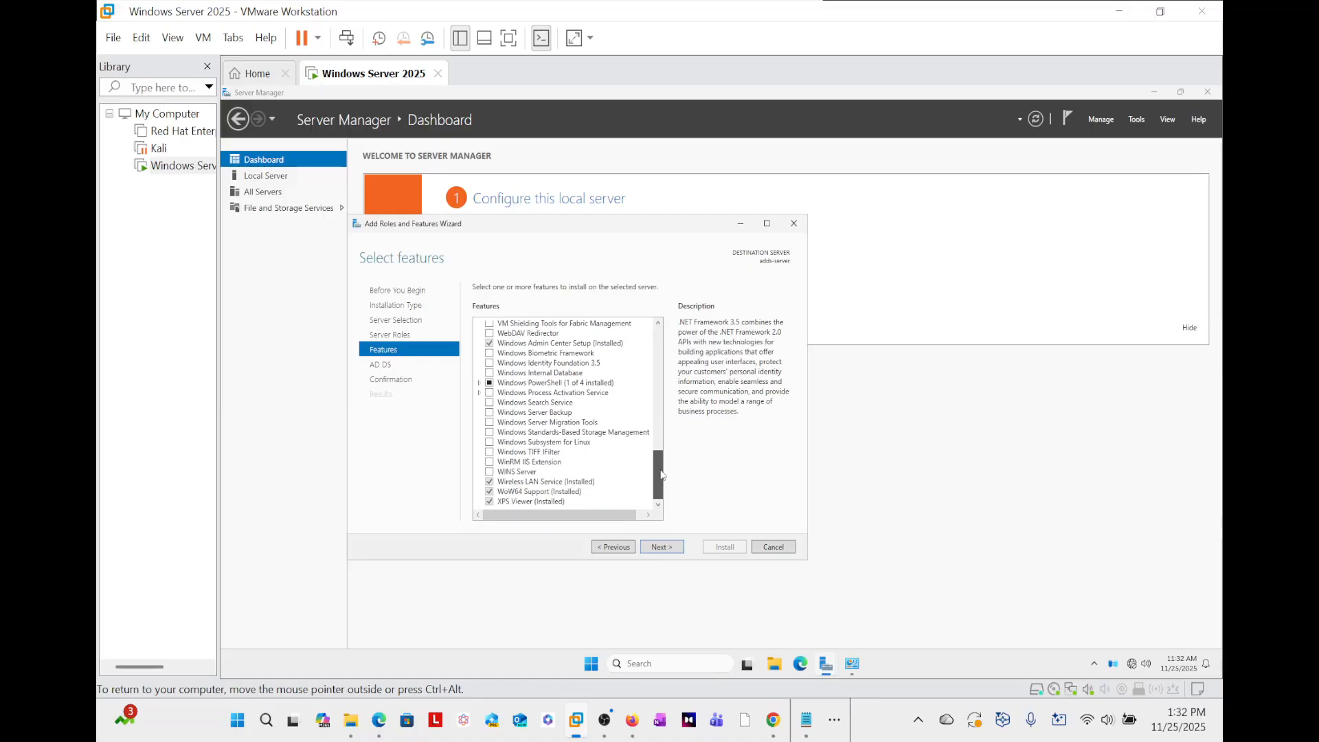
pyautogui.click(661, 547)
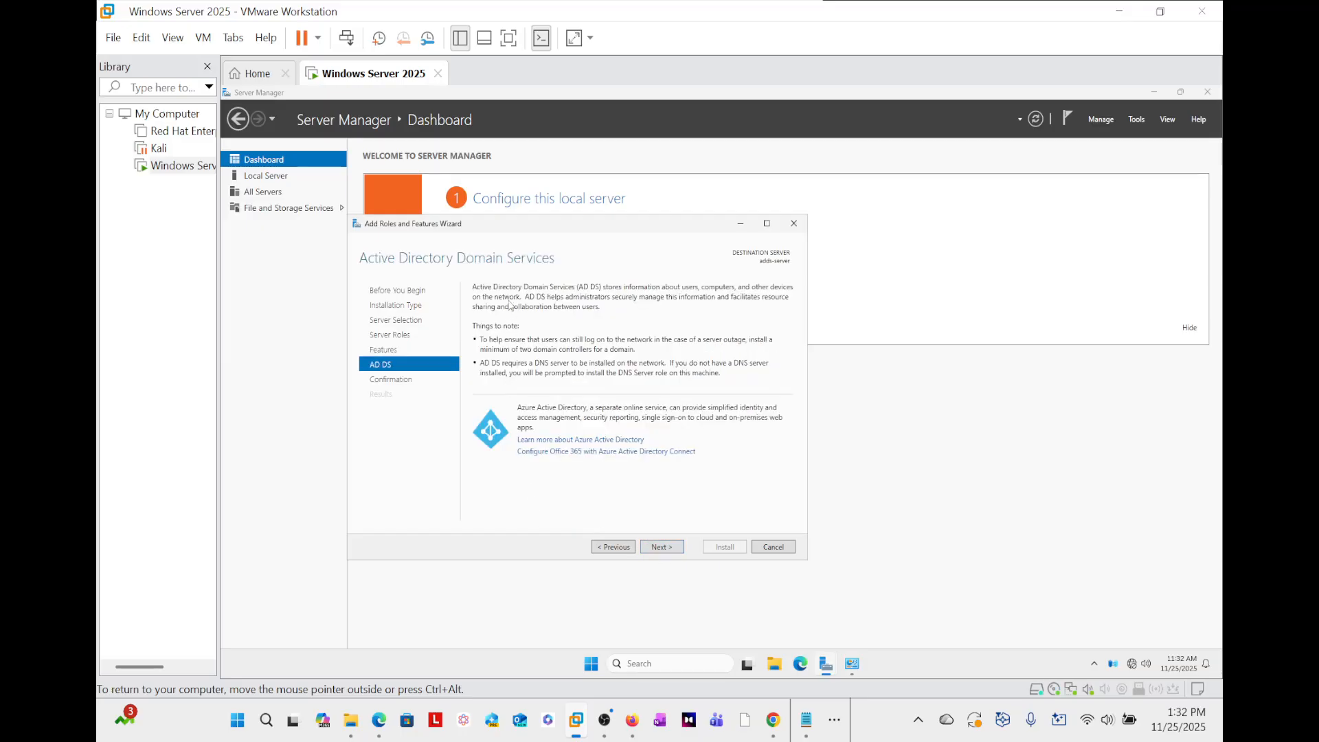
pyautogui.click(662, 548)
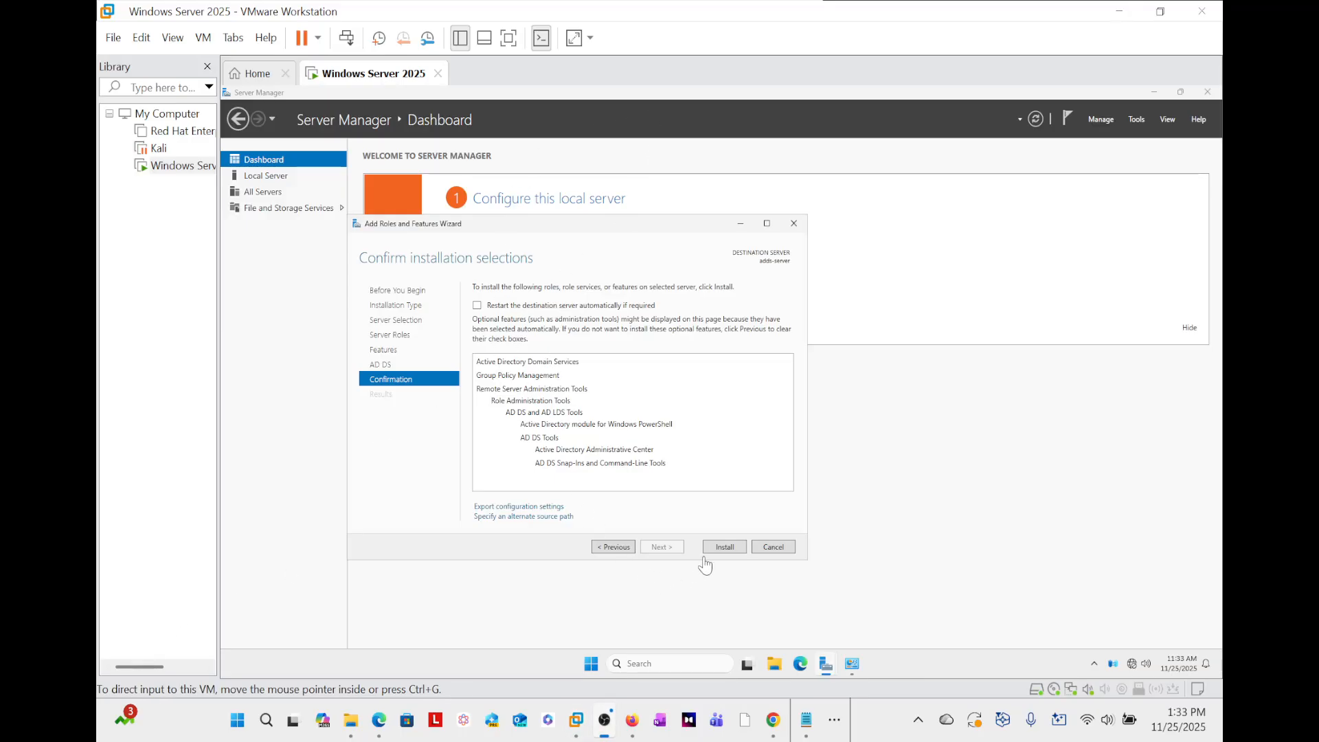
# Install Active Directory Domain Services with its management tools on adds-server and close the wizard once the installation finishes
pyautogui.click(727, 548)
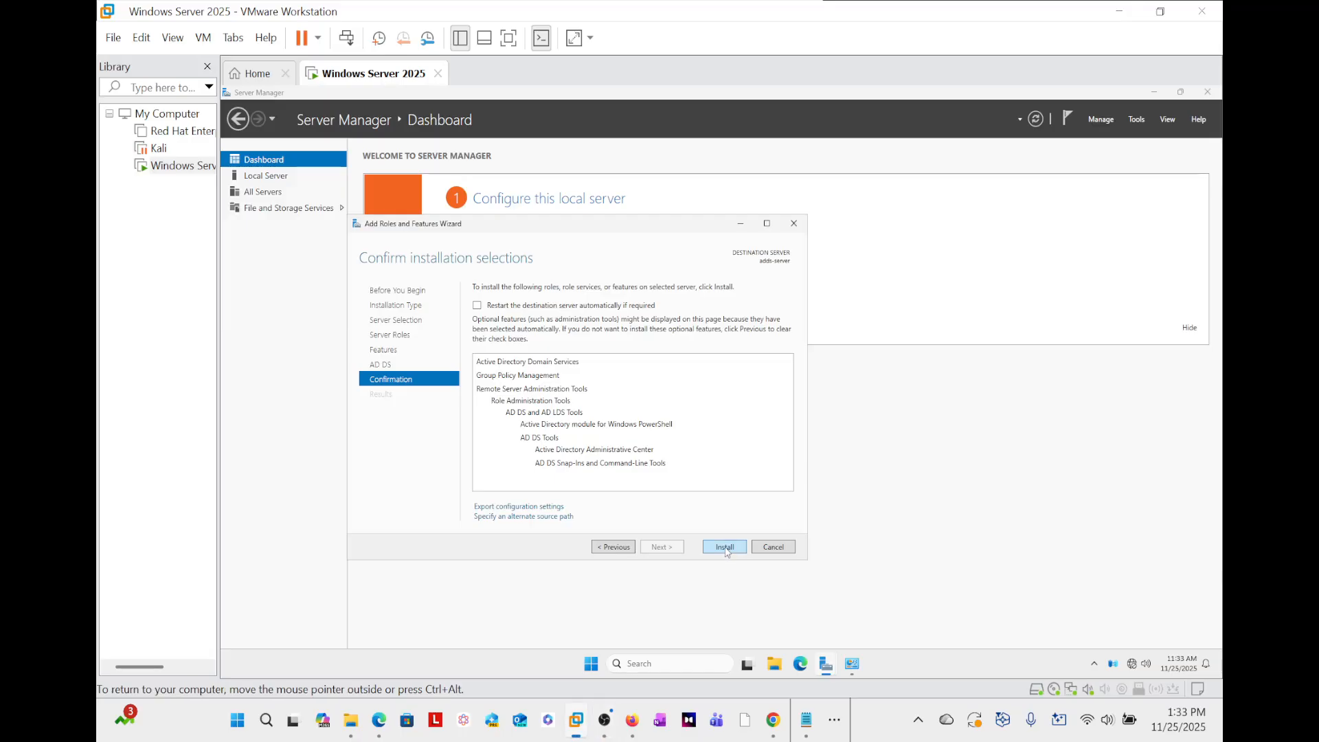
pyautogui.click(726, 548)
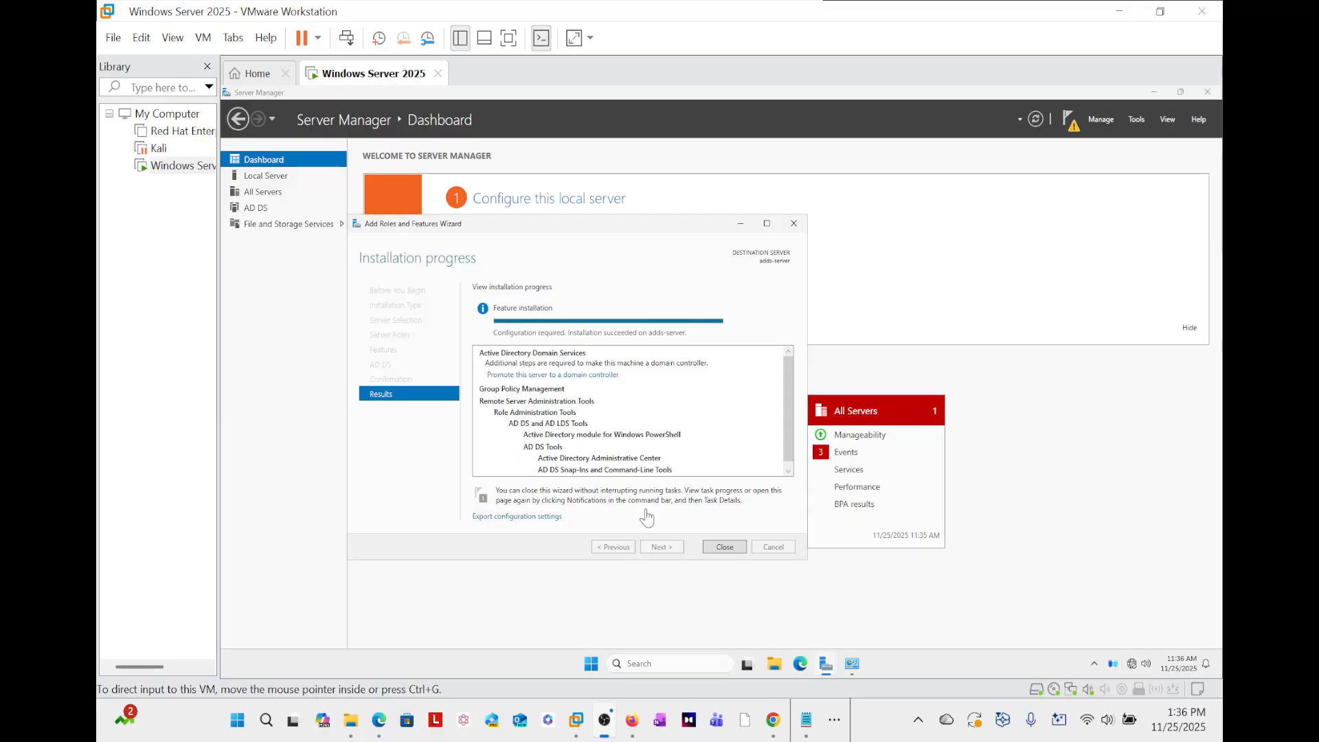
pyautogui.click(725, 552)
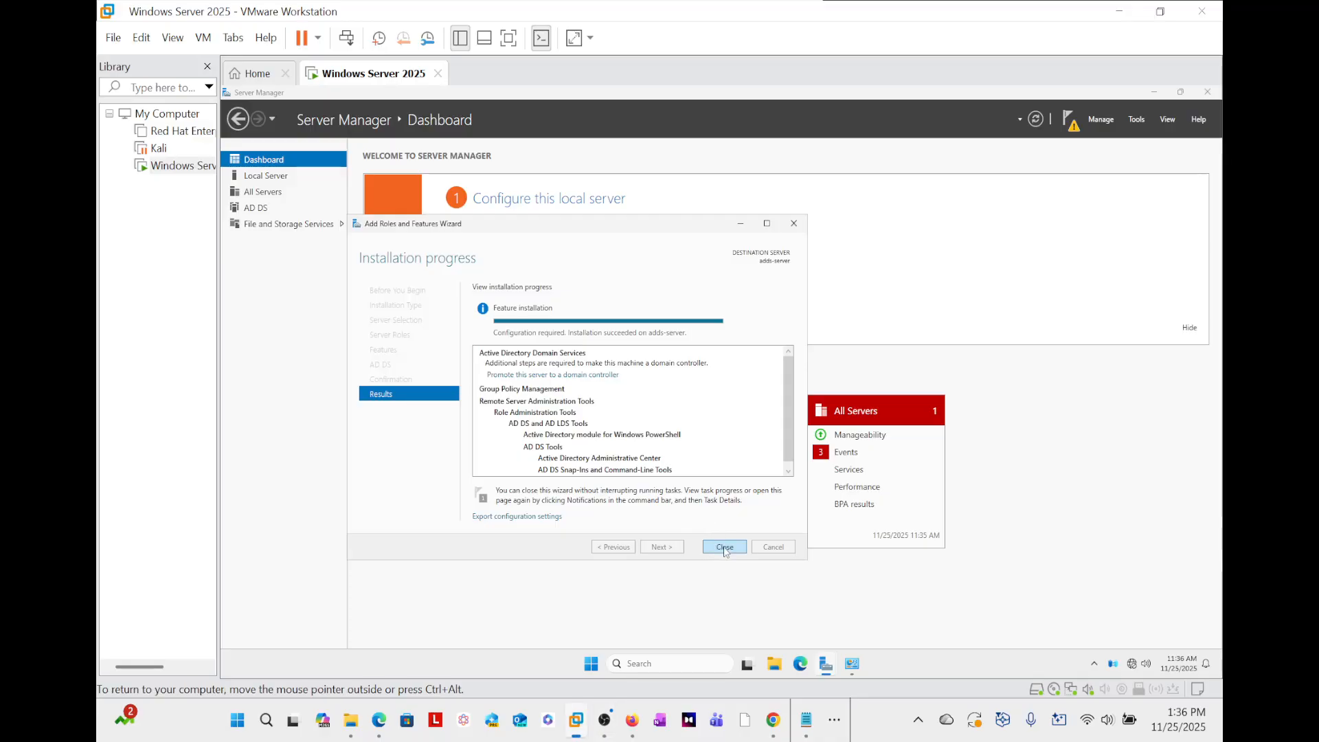
pyautogui.click(724, 549)
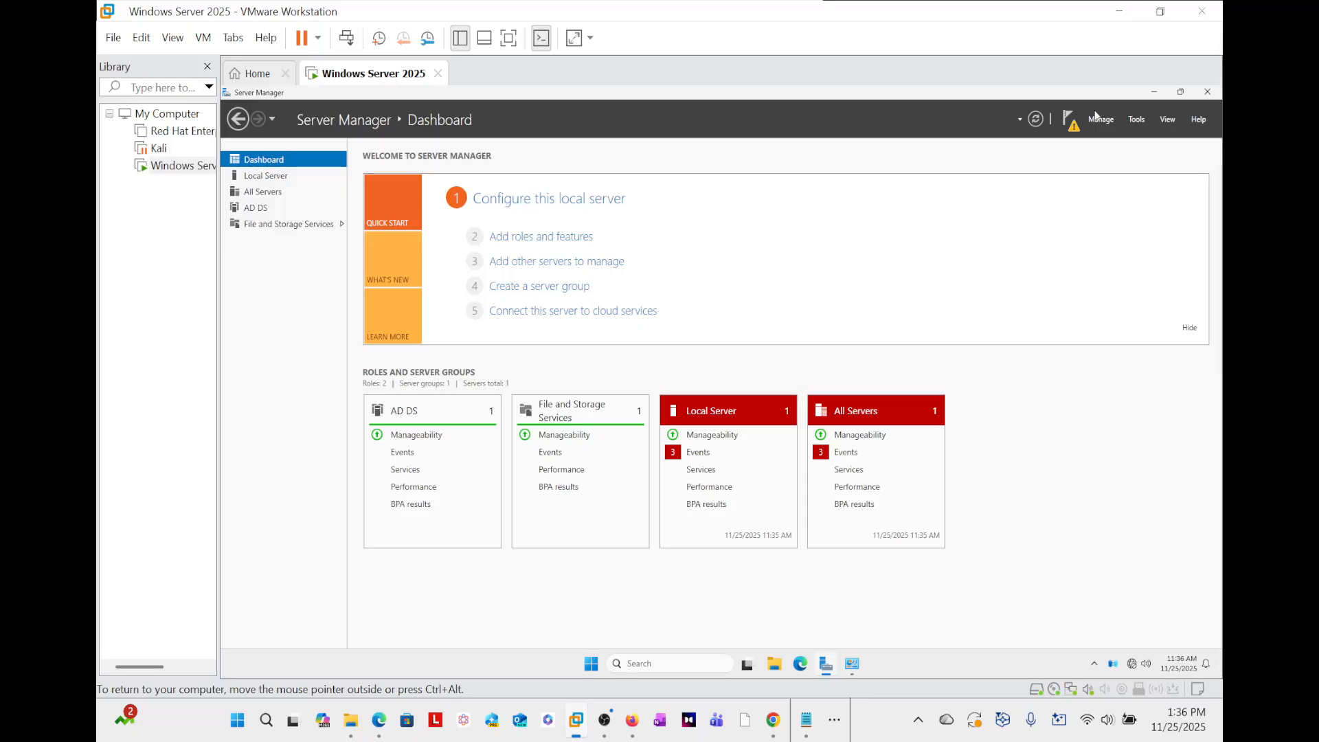
# Start promoting the server to a domain controller from the post-deployment configuration notification
pyautogui.click(1071, 123)
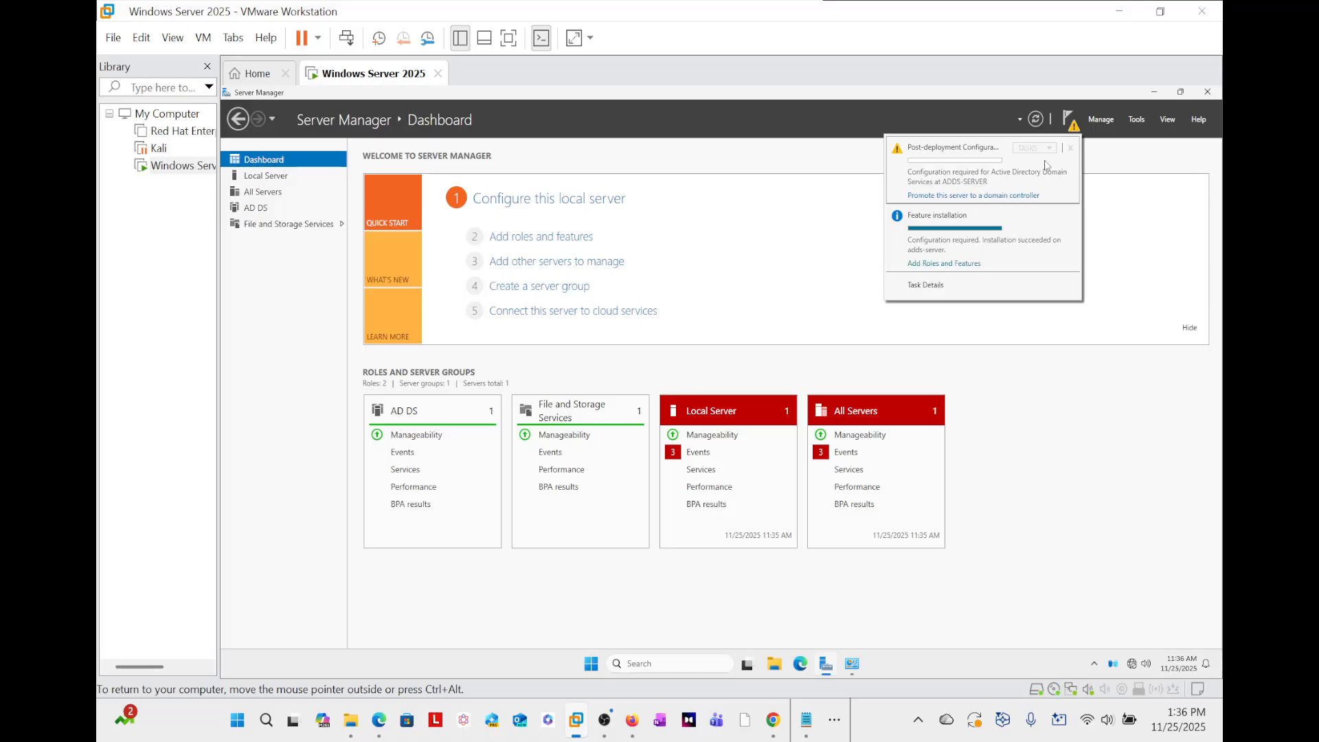
pyautogui.click(1071, 121)
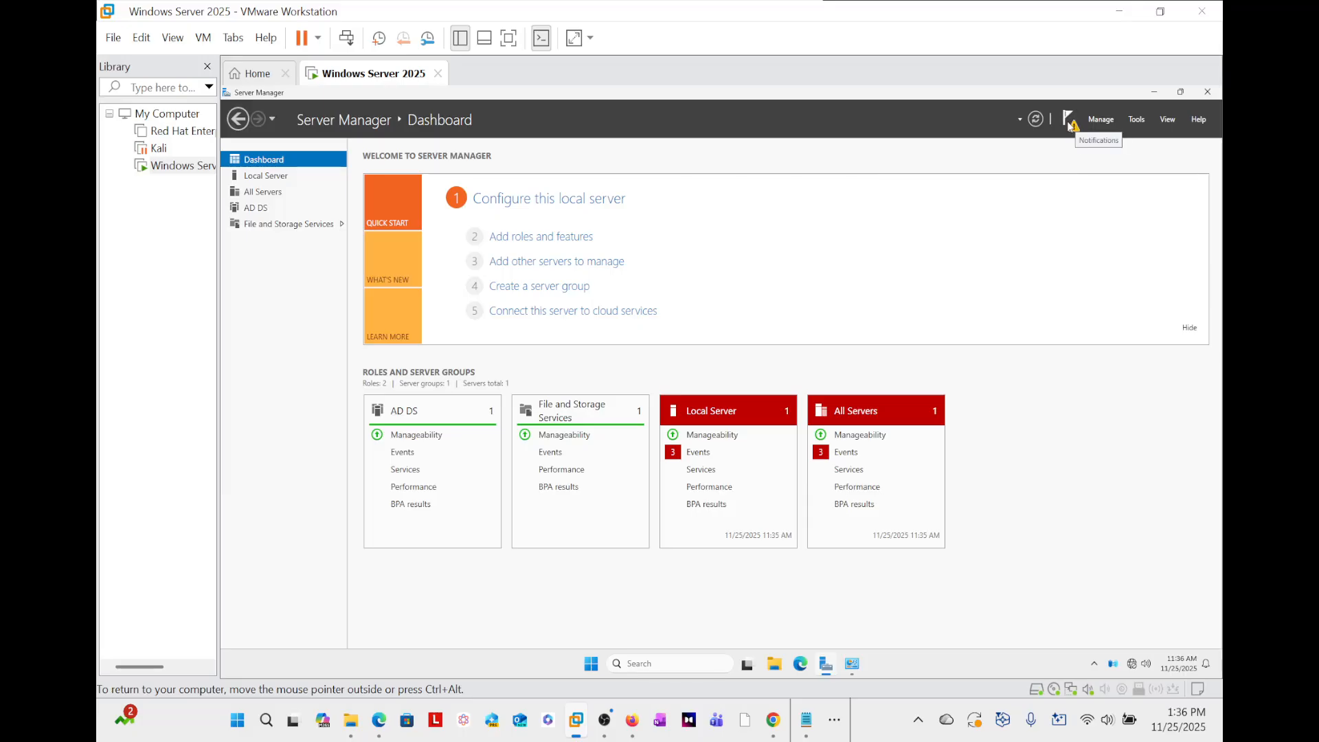
pyautogui.click(1074, 124)
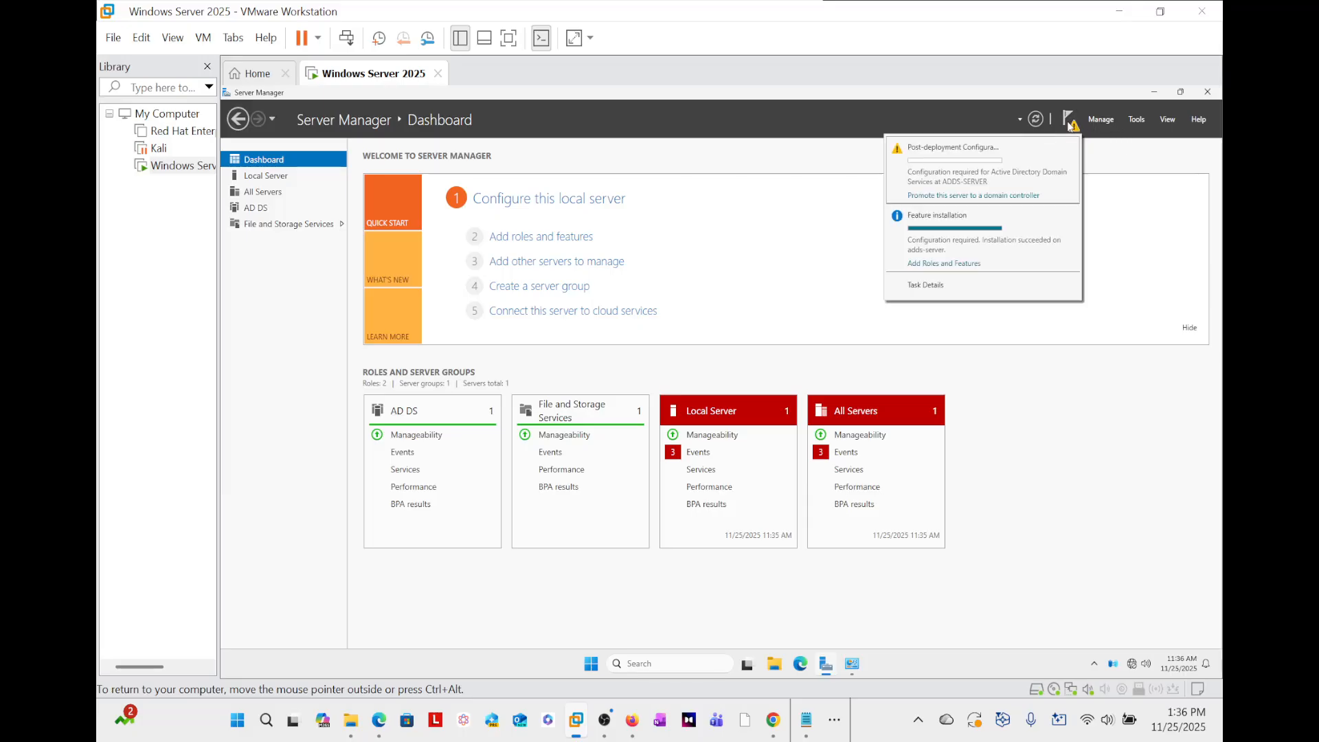
pyautogui.click(973, 196)
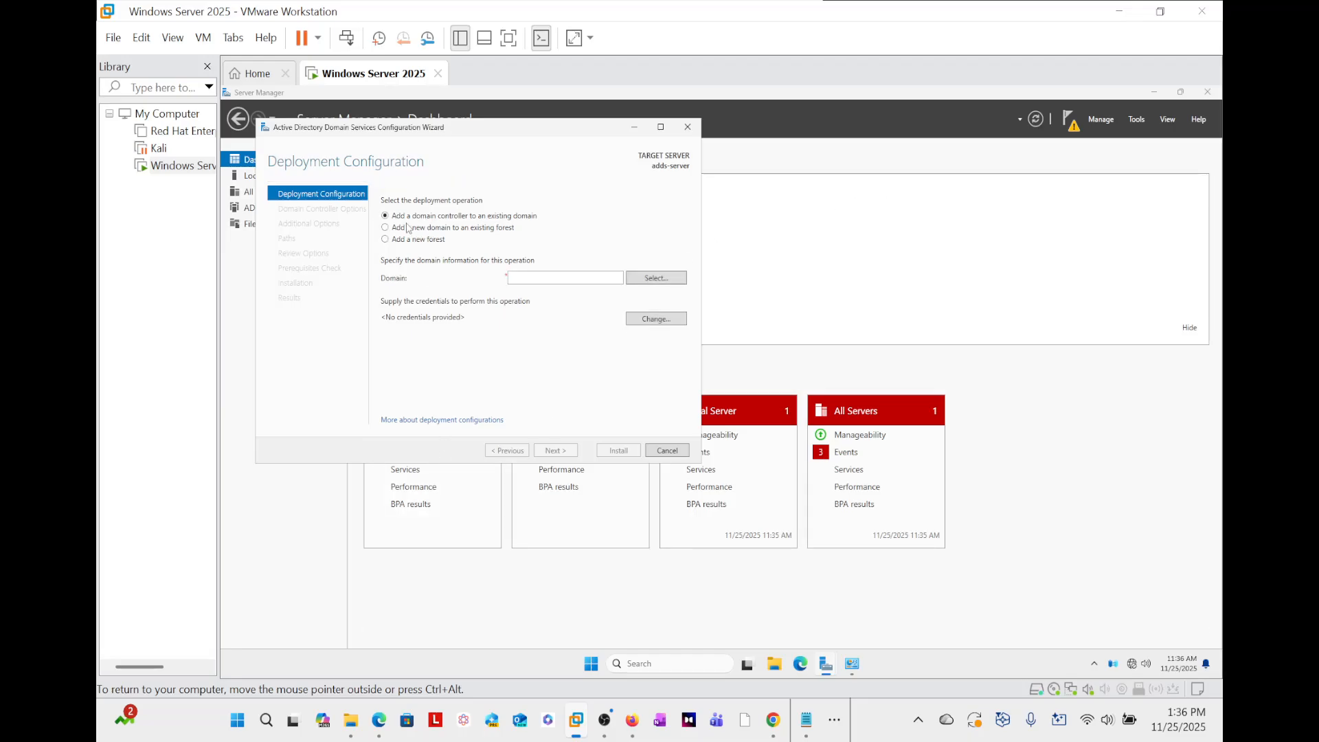
pyautogui.moveTo(491, 132); pyautogui.dragTo(506, 133)
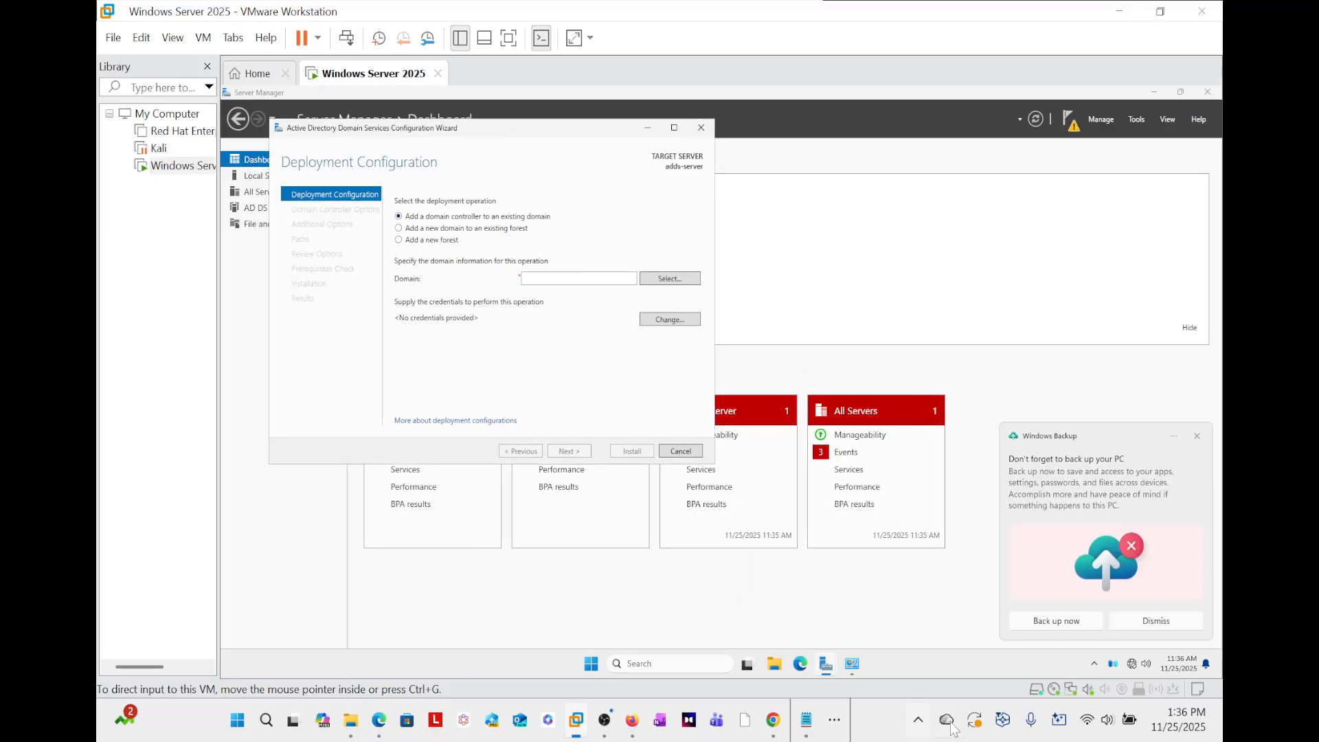
# Dismiss the Windows Backup notification and choose to add a new forest, making its root domain name ready for entry
pyautogui.click(1197, 438)
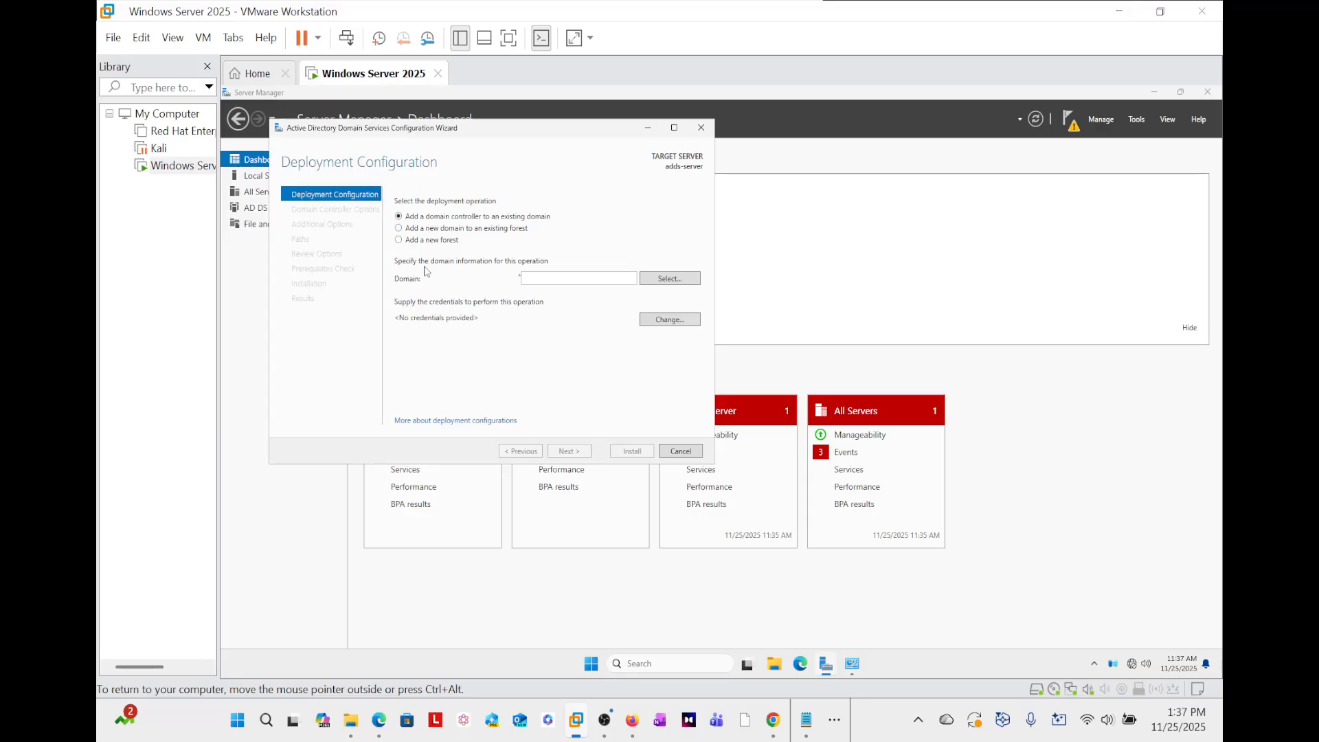
pyautogui.click(398, 240)
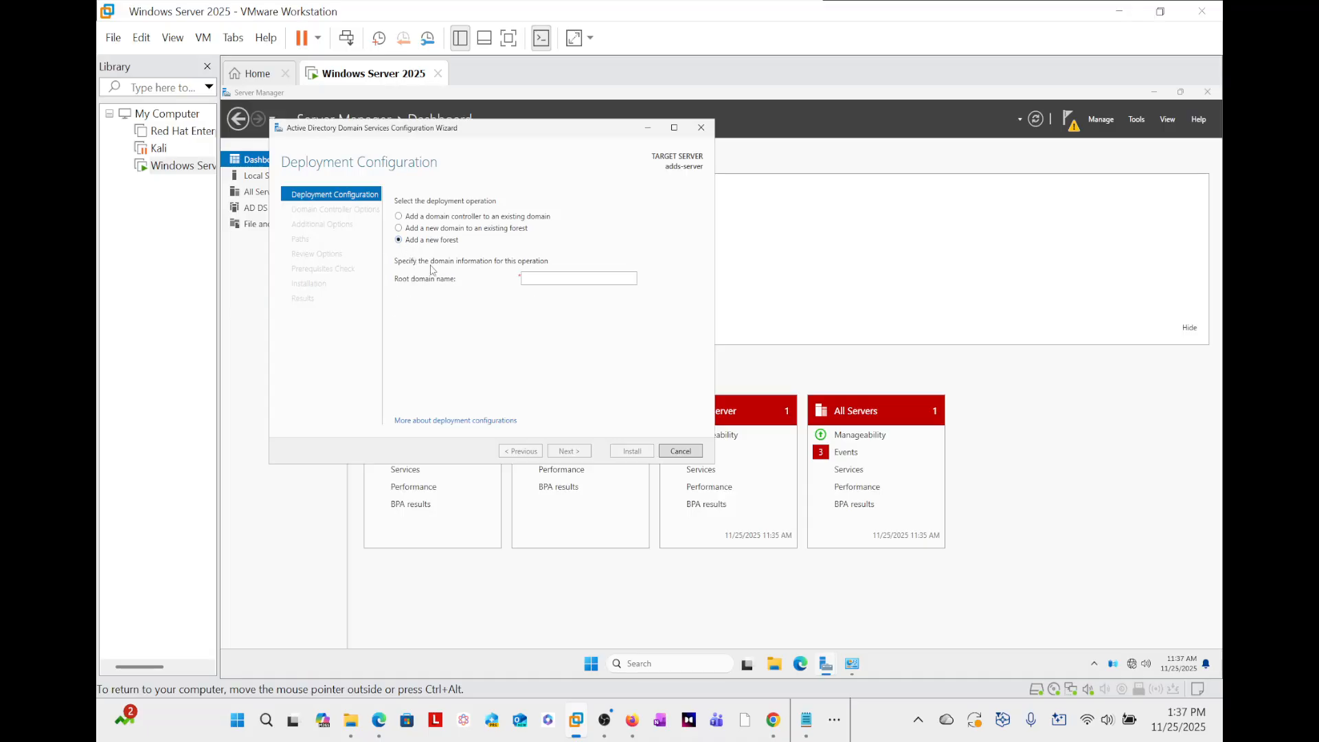
pyautogui.hotkey('ctrl', 'alt')
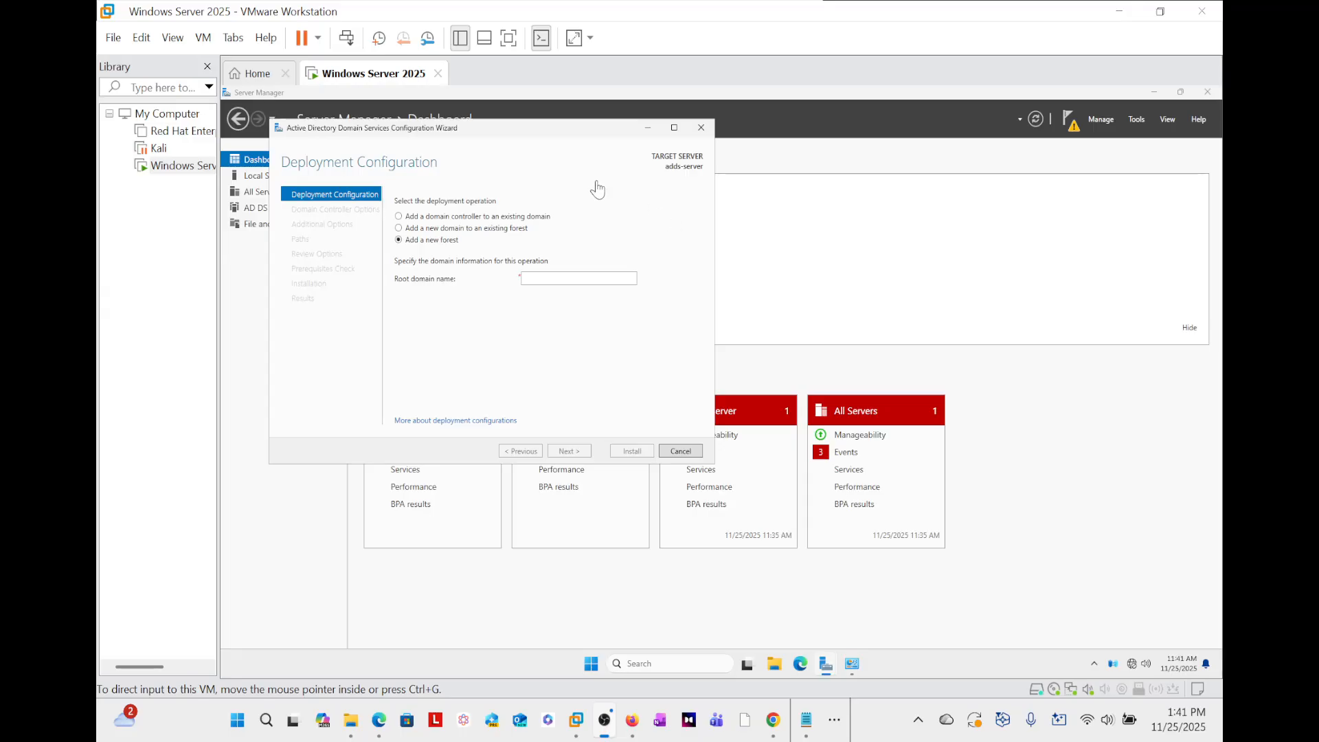
pyautogui.click(415, 248)
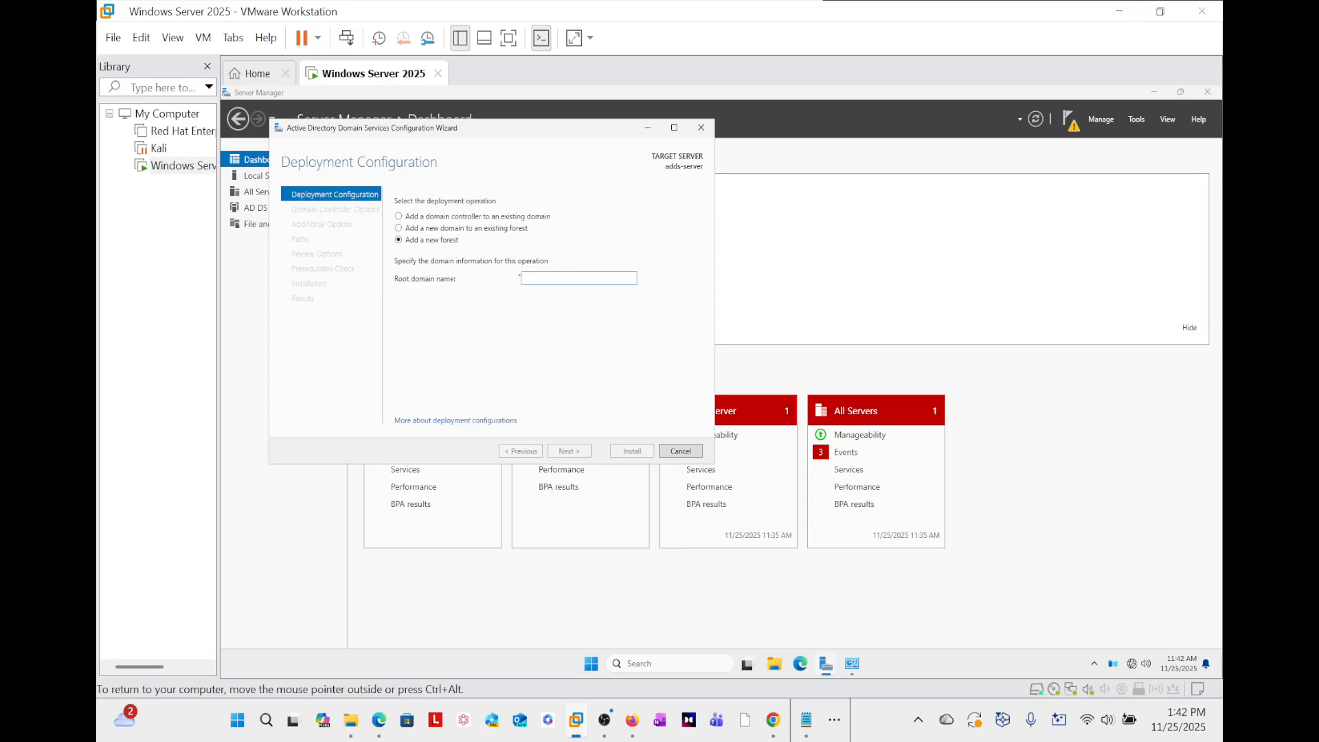
pyautogui.hotkey('ctrl', 'alt')
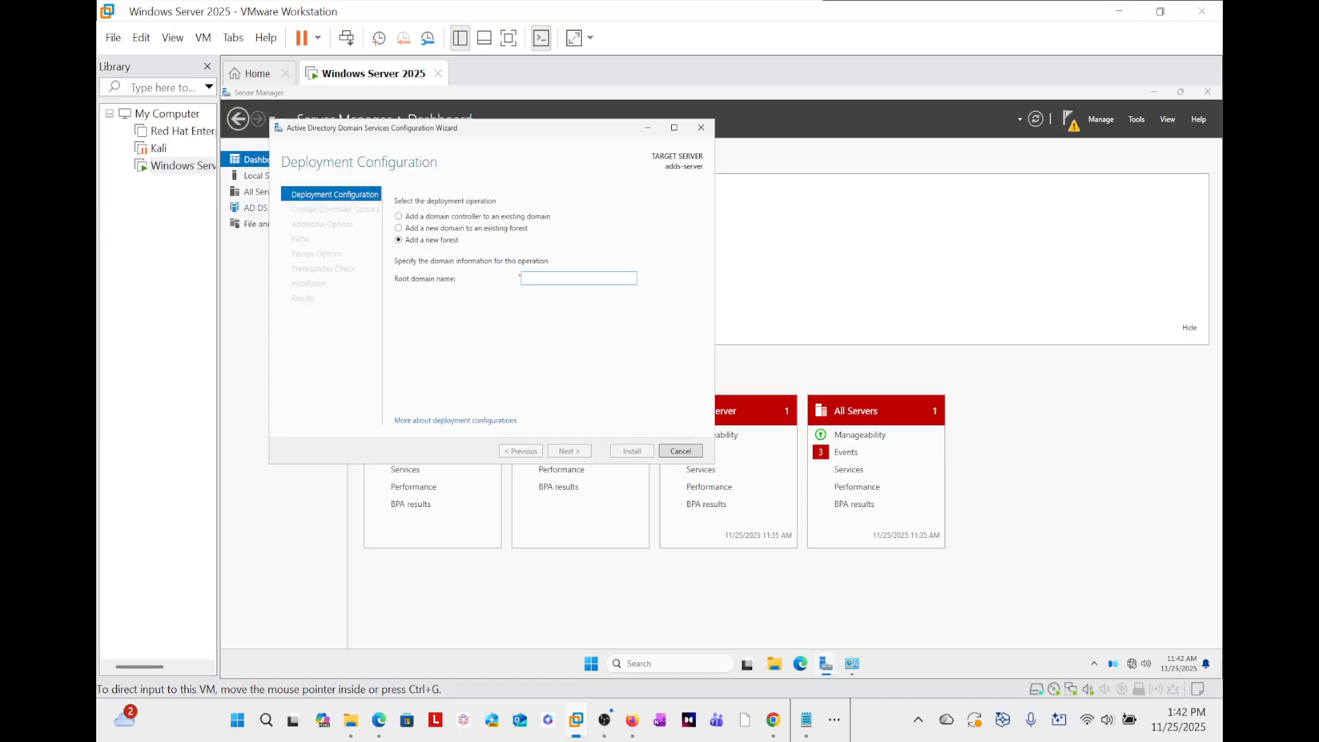
pyautogui.hotkey('alt', 'Tab')
pyautogui.click(622, 278)
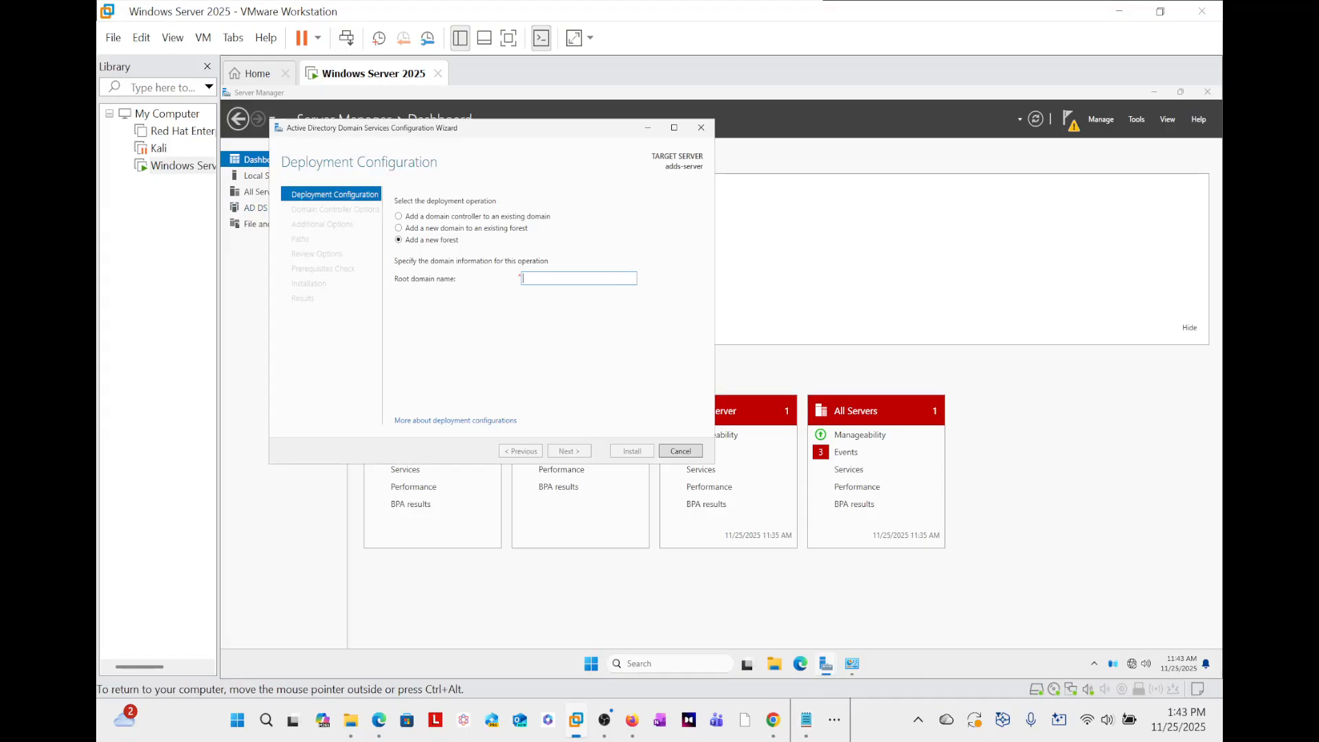
pyautogui.write('xyz')
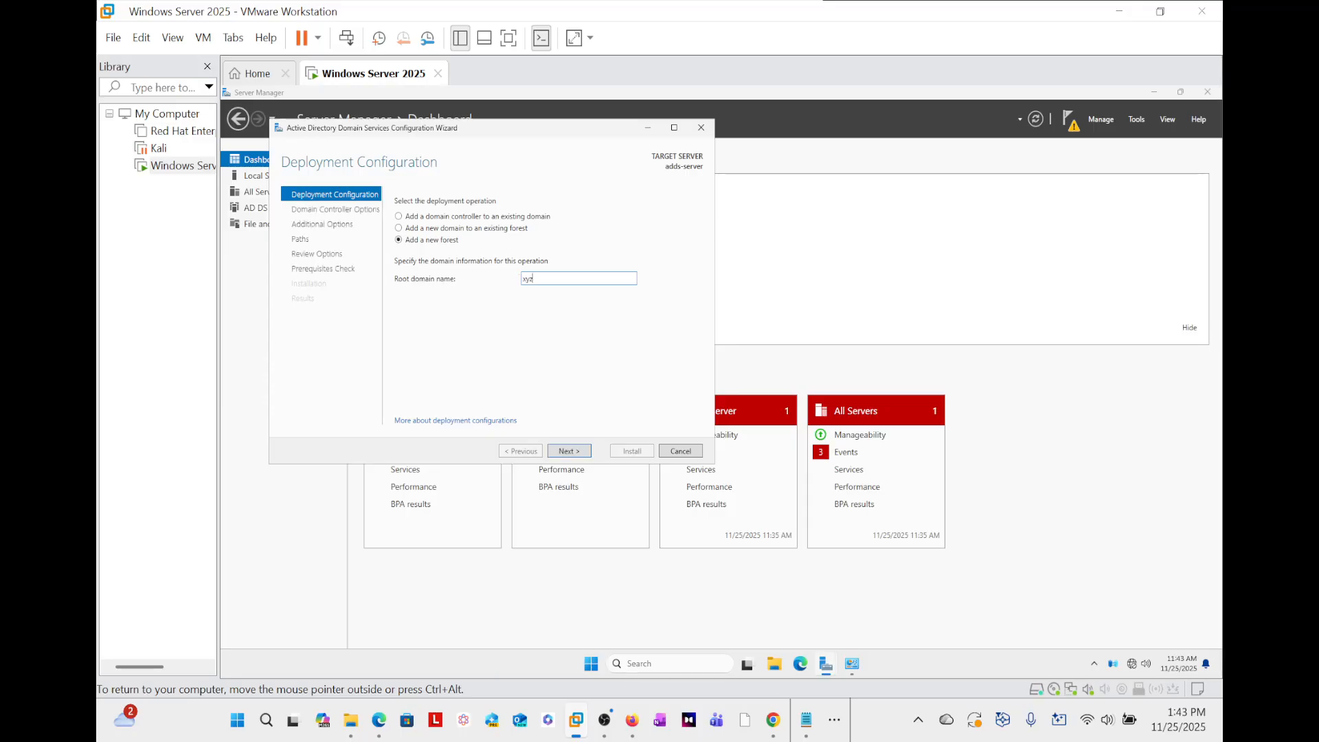
pyautogui.write('.com')
pyautogui.press('BackSpace')
pyautogui.press('BackSpace')
pyautogui.press('BackSpace')
pyautogui.press('BackSpace')
pyautogui.press('BackSpace')
pyautogui.press('BackSpace')
pyautogui.press('BackSpace')
pyautogui.write('yourname.com')
pyautogui.press('BackSpace')
pyautogui.press('BackSpace')
pyautogui.press('BackSpace')
pyautogui.press('BackSpace')
pyautogui.press('BackSpace')
pyautogui.press('BackSpace')
pyautogui.press('BackSpace')
pyautogui.press('BackSpace')
pyautogui.press('BackSpace')
pyautogui.press('BackSpace')
pyautogui.press('BackSpace')
pyautogui.press('BackSpace')
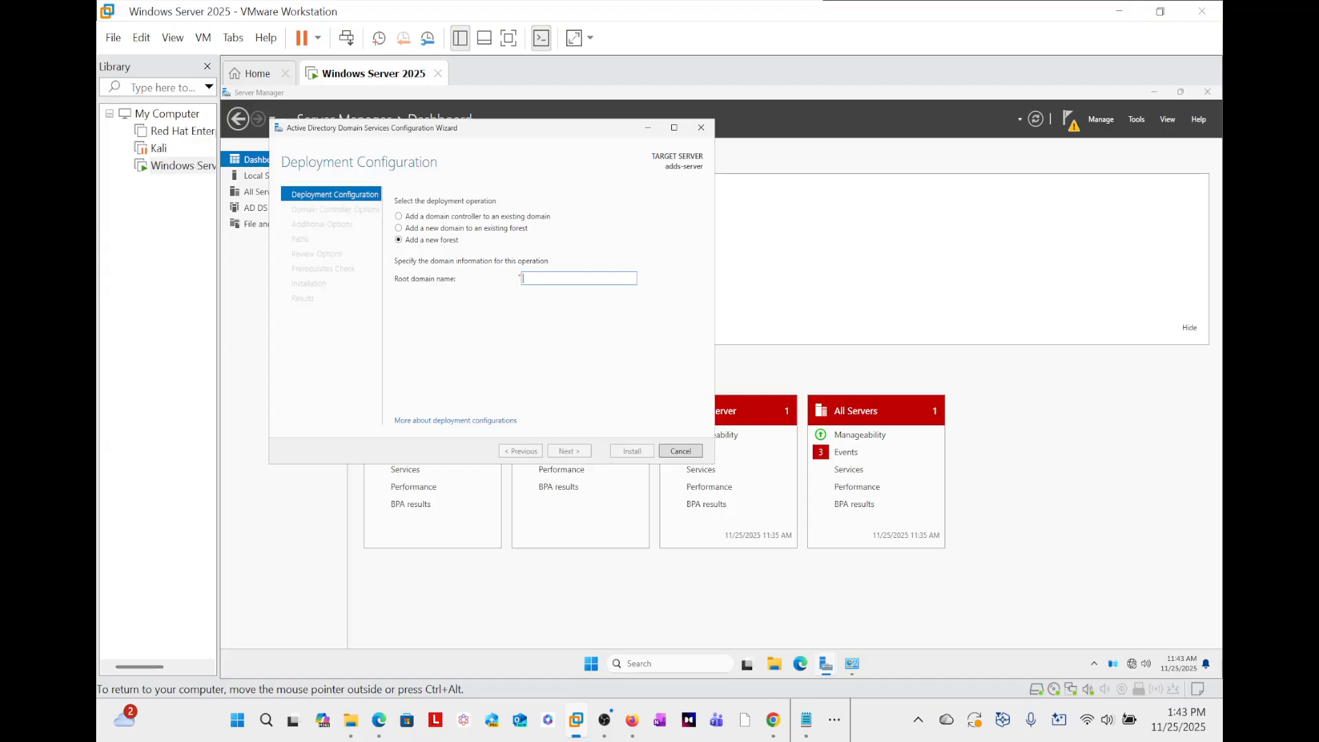
# Set the new forest's root domain name to cubeplug.com and continue to the domain controller options
pyautogui.write('cubeplug')
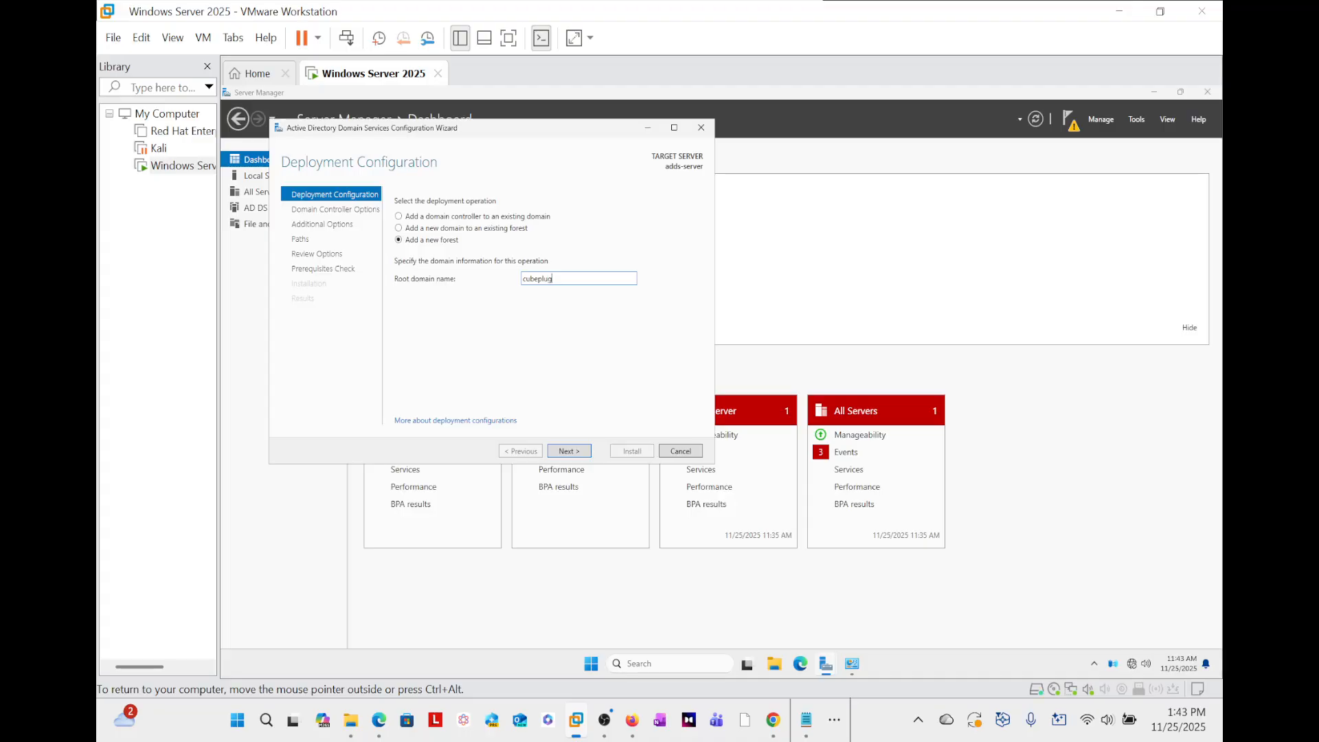
pyautogui.write('.com')
pyautogui.click(577, 453)
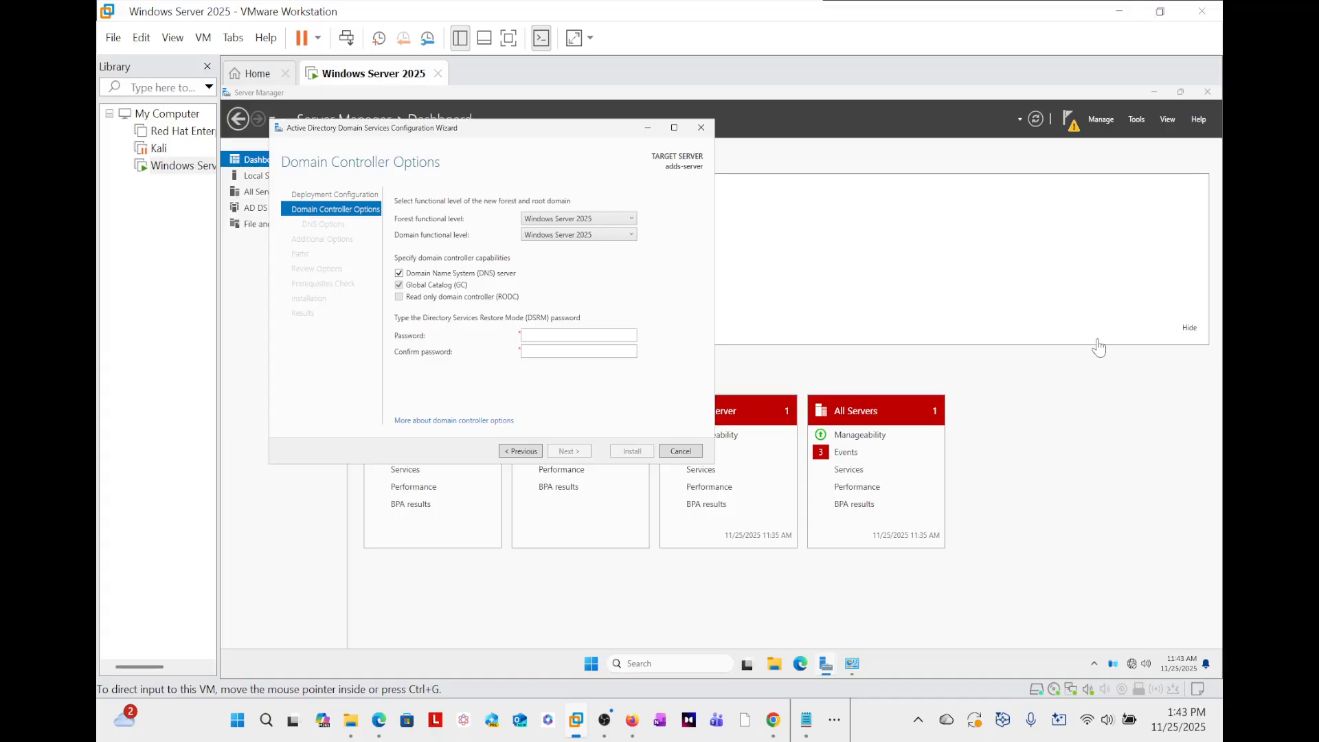
# Keep the Windows Server 2025 forest and domain functional levels, enter and confirm the DSRM password, and continue to the DNS options
pyautogui.click(598, 219)
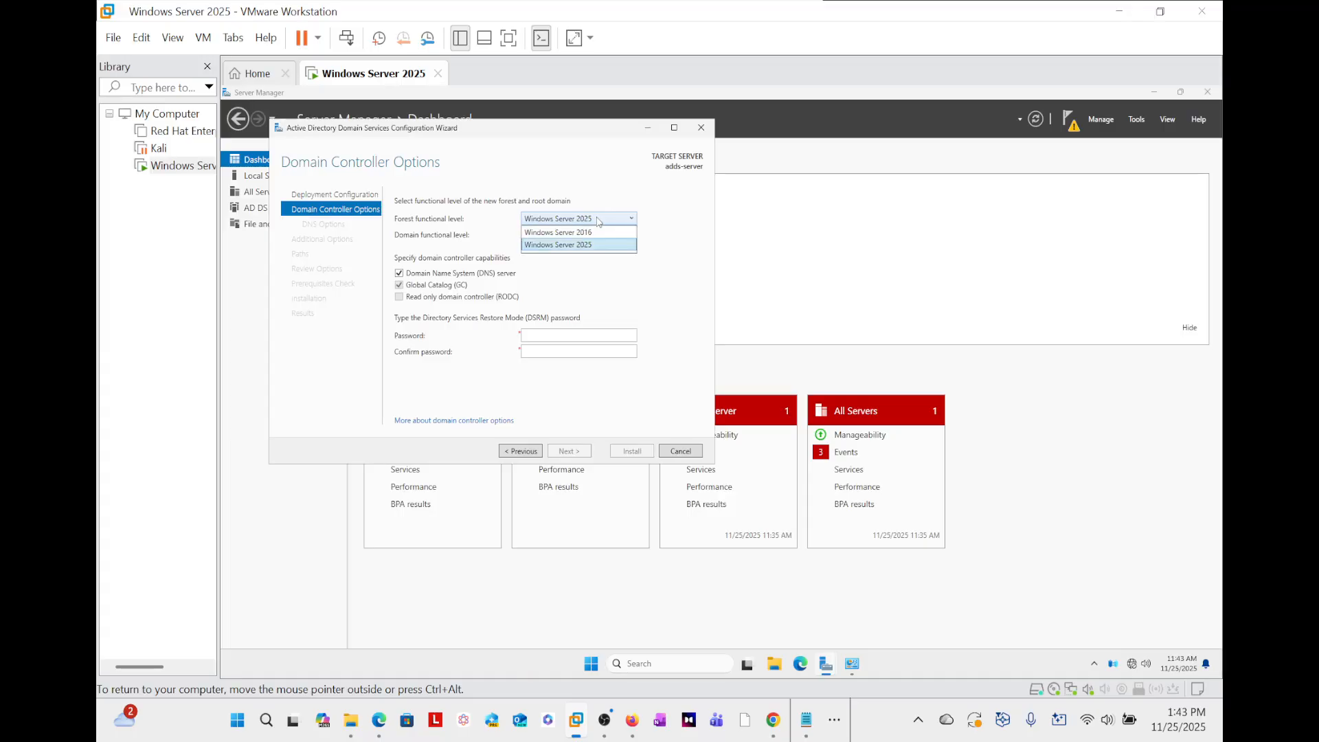
pyautogui.click(603, 246)
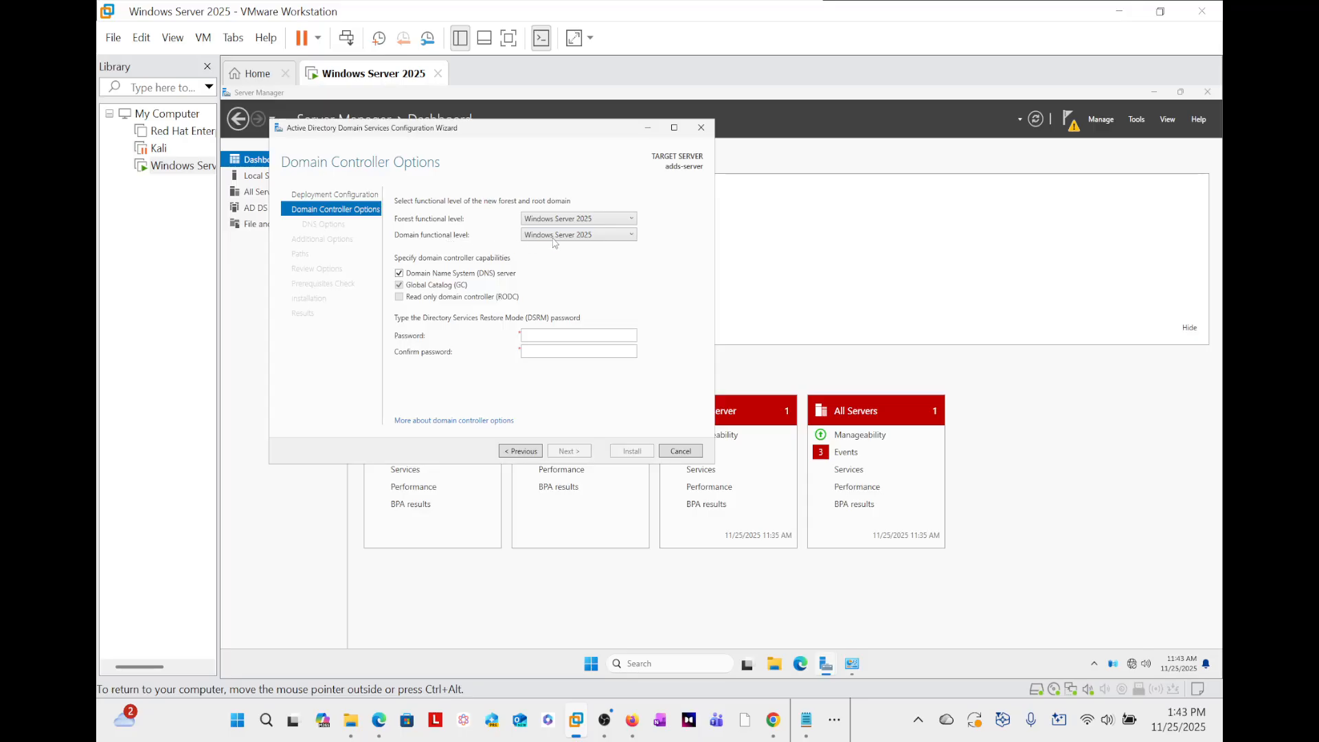
pyautogui.click(587, 239)
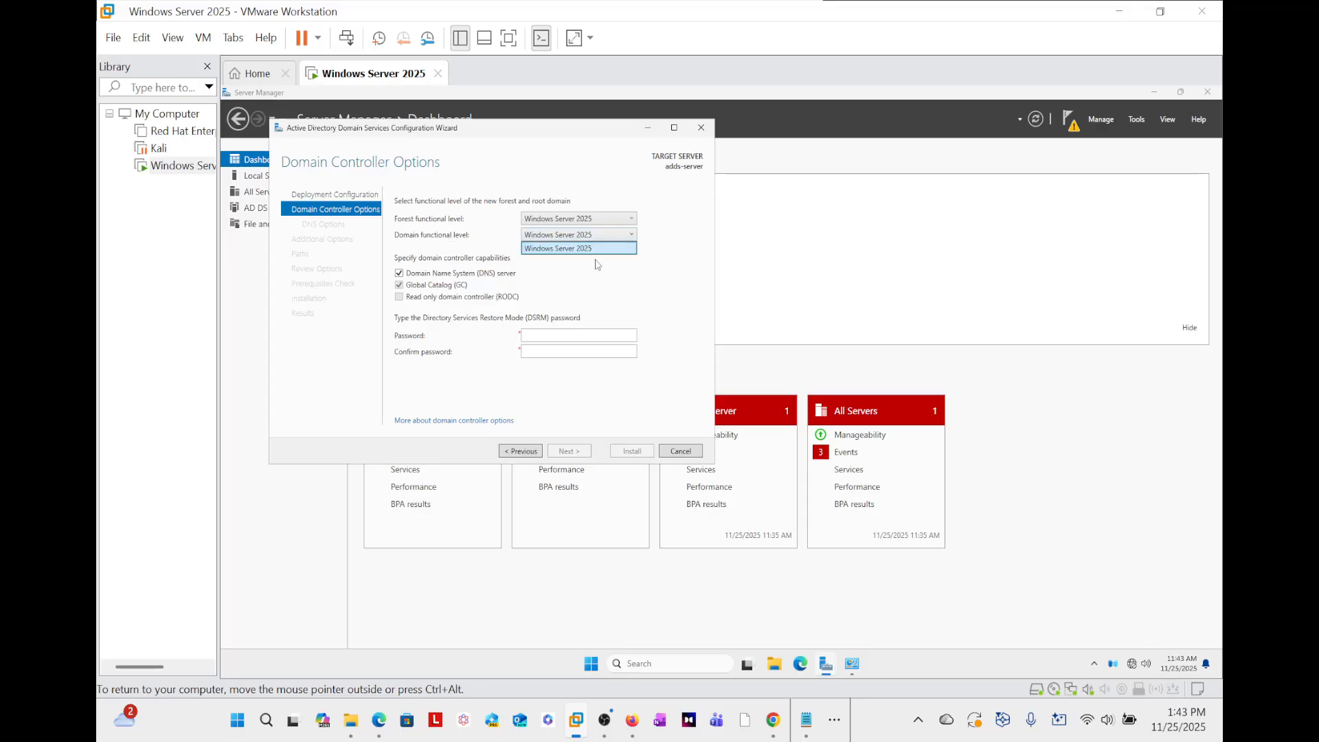
pyautogui.click(585, 178)
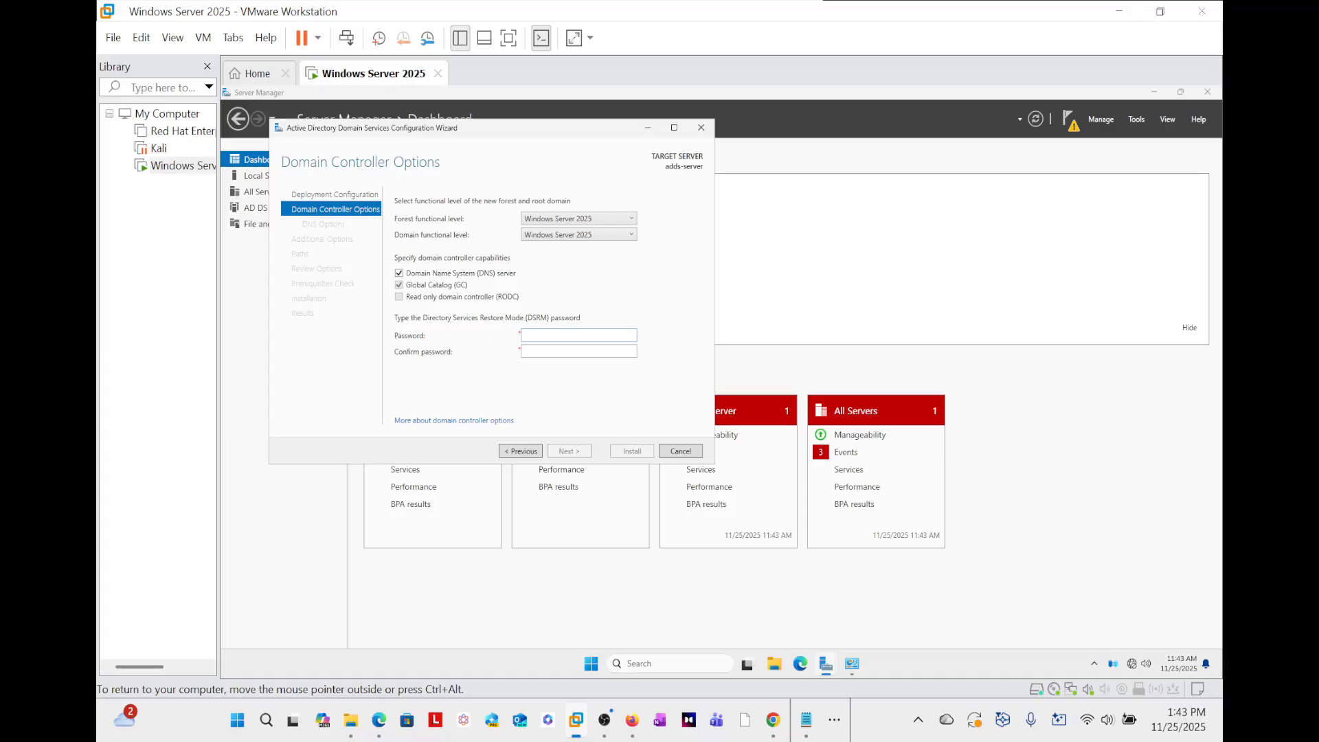
pyautogui.write('P•••••••••••••••••••••••')
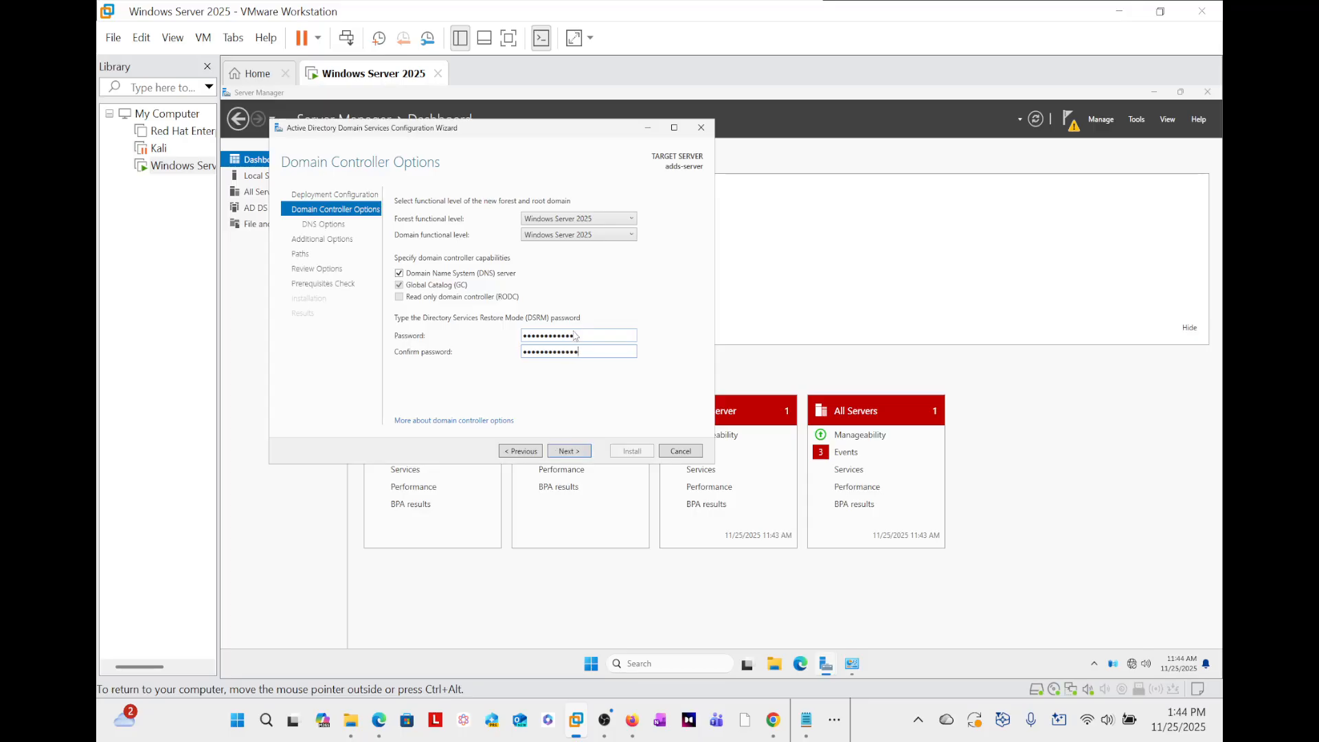
pyautogui.click(569, 452)
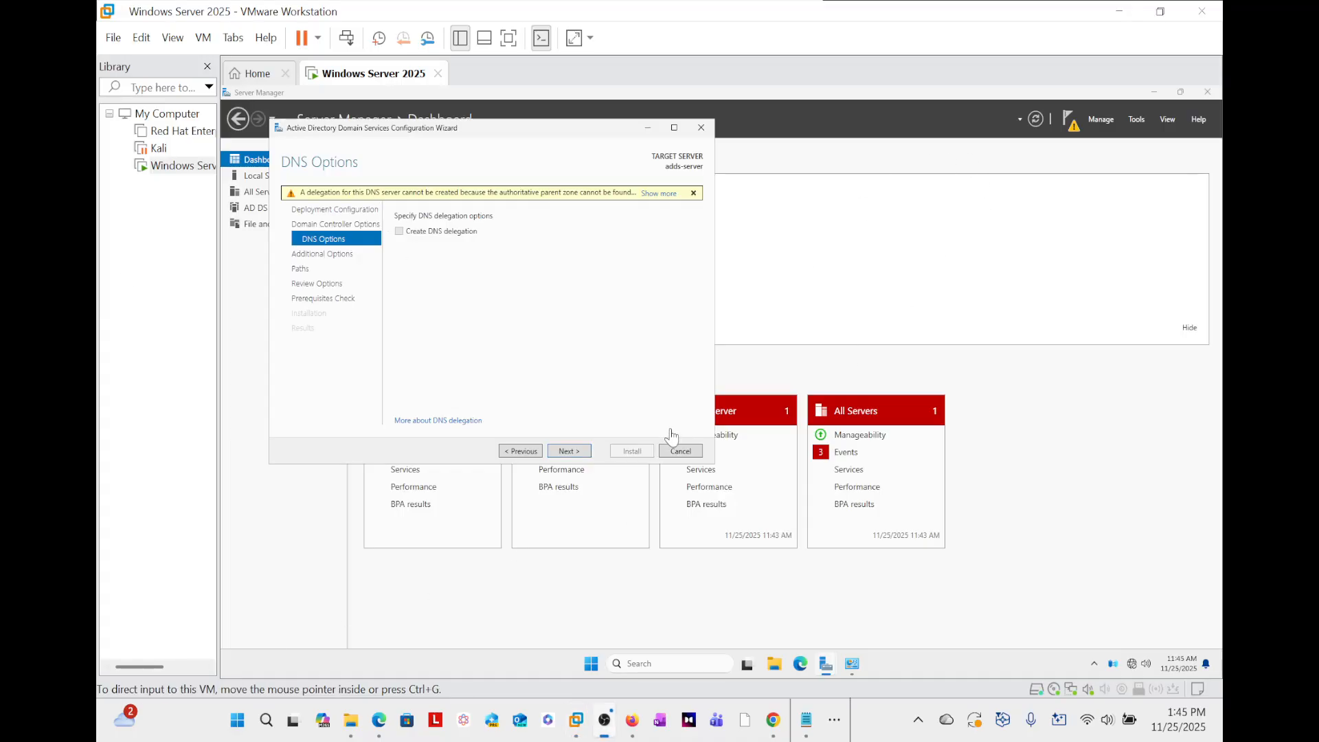
# Continue without creating a DNS delegation and accept CUBEPLUG as the NetBIOS domain name
pyautogui.click(568, 450)
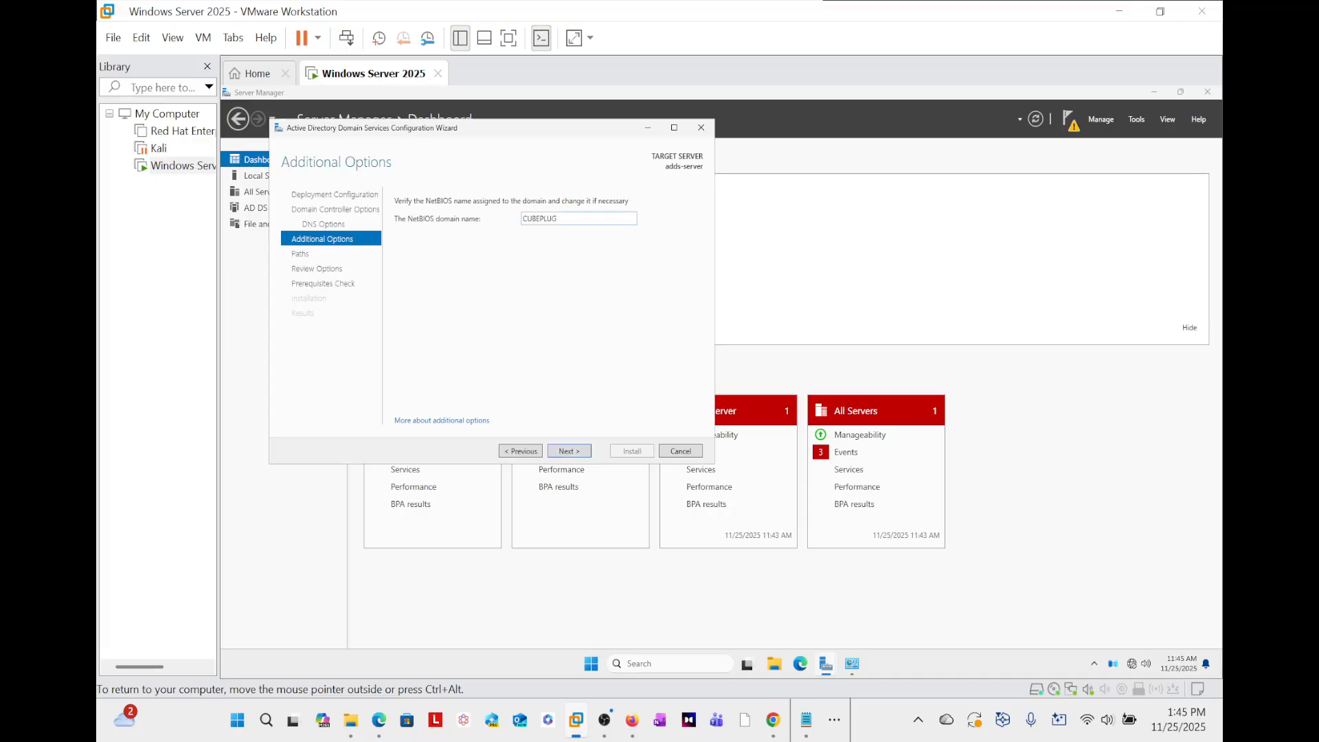
pyautogui.click(576, 453)
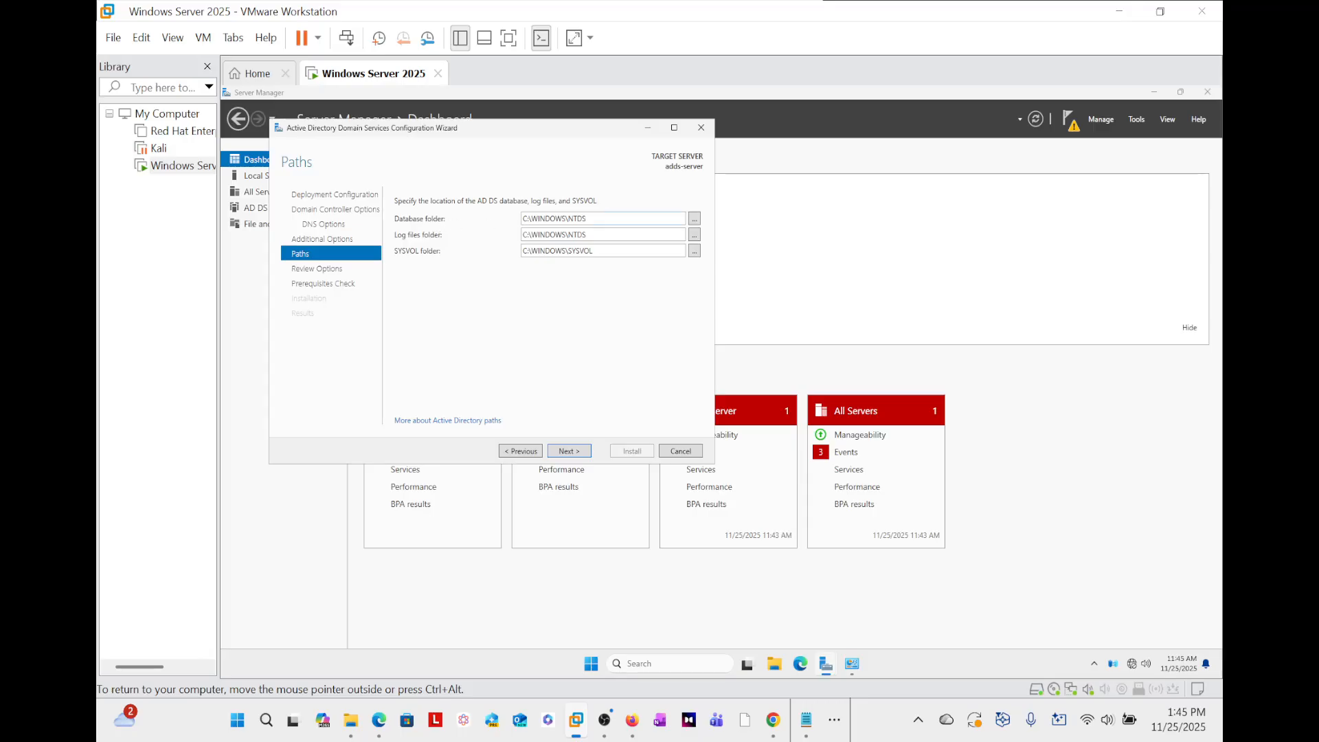
# Check the database, log files and SYSVOL folder paths, keep the defaults and proceed to the options review
pyautogui.press('Tab')
pyautogui.press('Tab')
pyautogui.press('Tab')
pyautogui.press('Tab')
pyautogui.press('Tab')
pyautogui.press('End')
pyautogui.hotkey('shift', 'Tab')
pyautogui.hotkey('shift', 'Tab')
pyautogui.hotkey('shift', 'Tab')
pyautogui.hotkey('shift', 'Tab')
pyautogui.press('End')
pyautogui.hotkey('ctrl', 'alt')
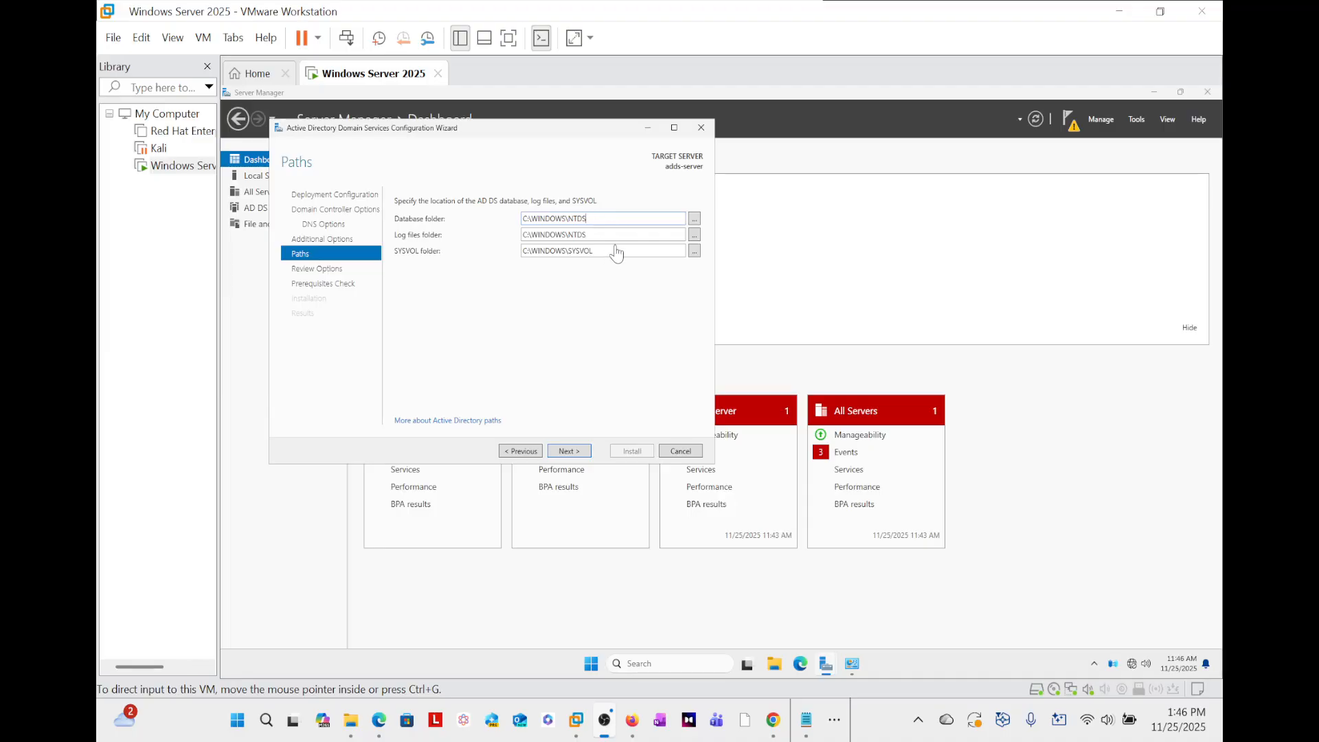
pyautogui.click(576, 455)
pyautogui.click(575, 455)
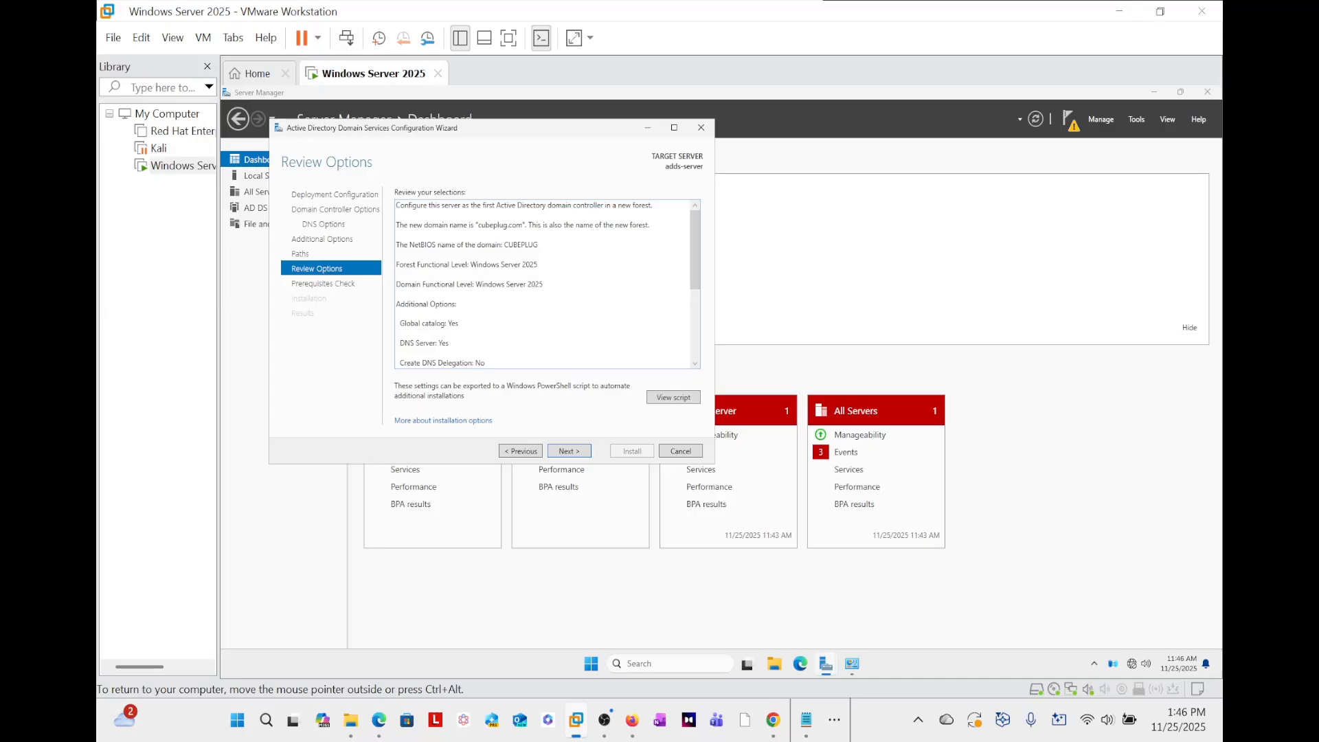
# Review the selected deployment options and the equivalent PowerShell script, closing the script when finished
pyautogui.scroll(-1, 543, 282)
pyautogui.scroll(-4, 543, 281)
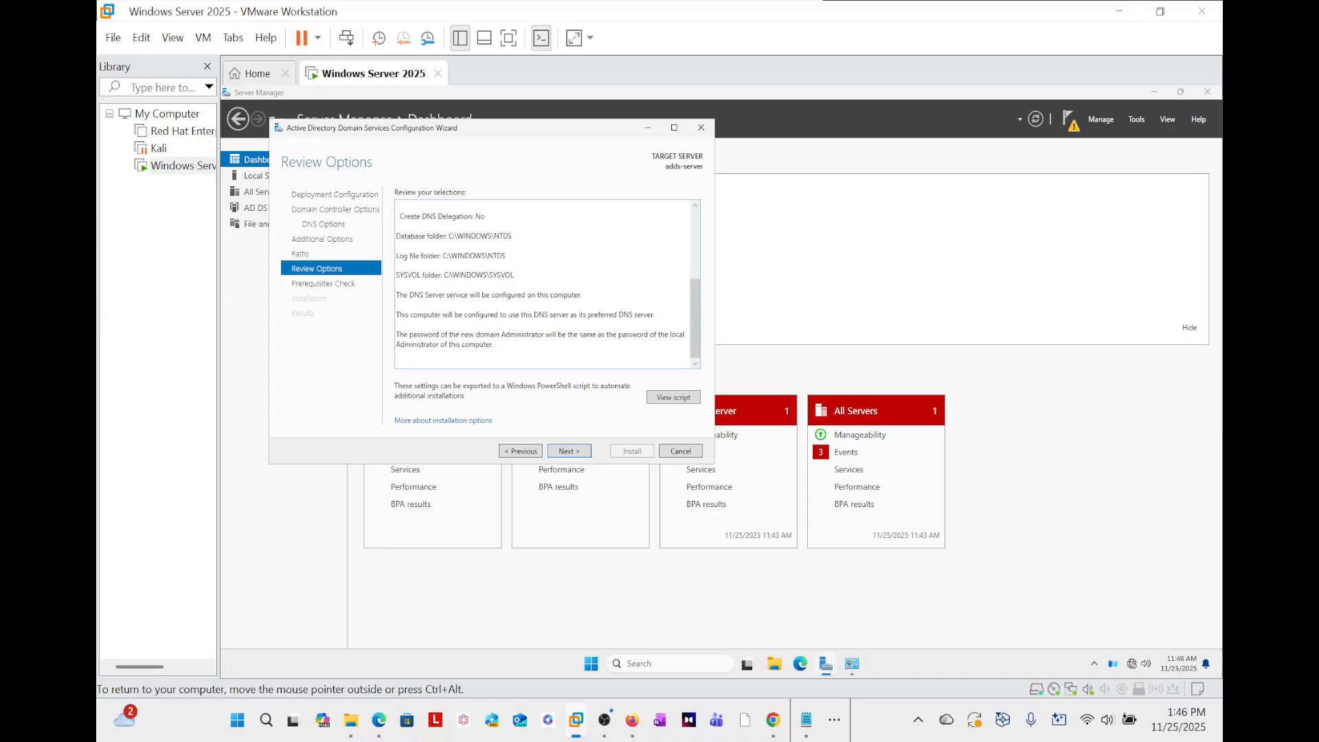
pyautogui.scroll(5, 543, 282)
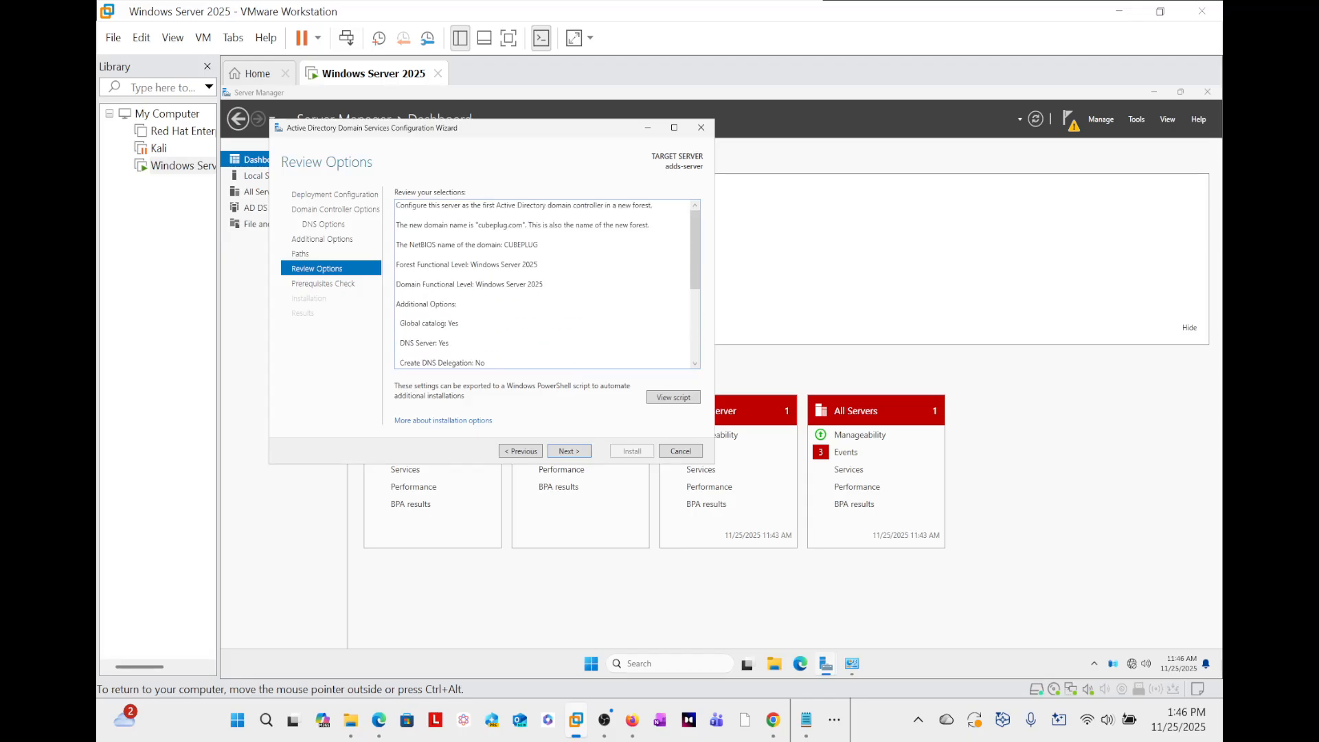
pyautogui.scroll(-5, 543, 282)
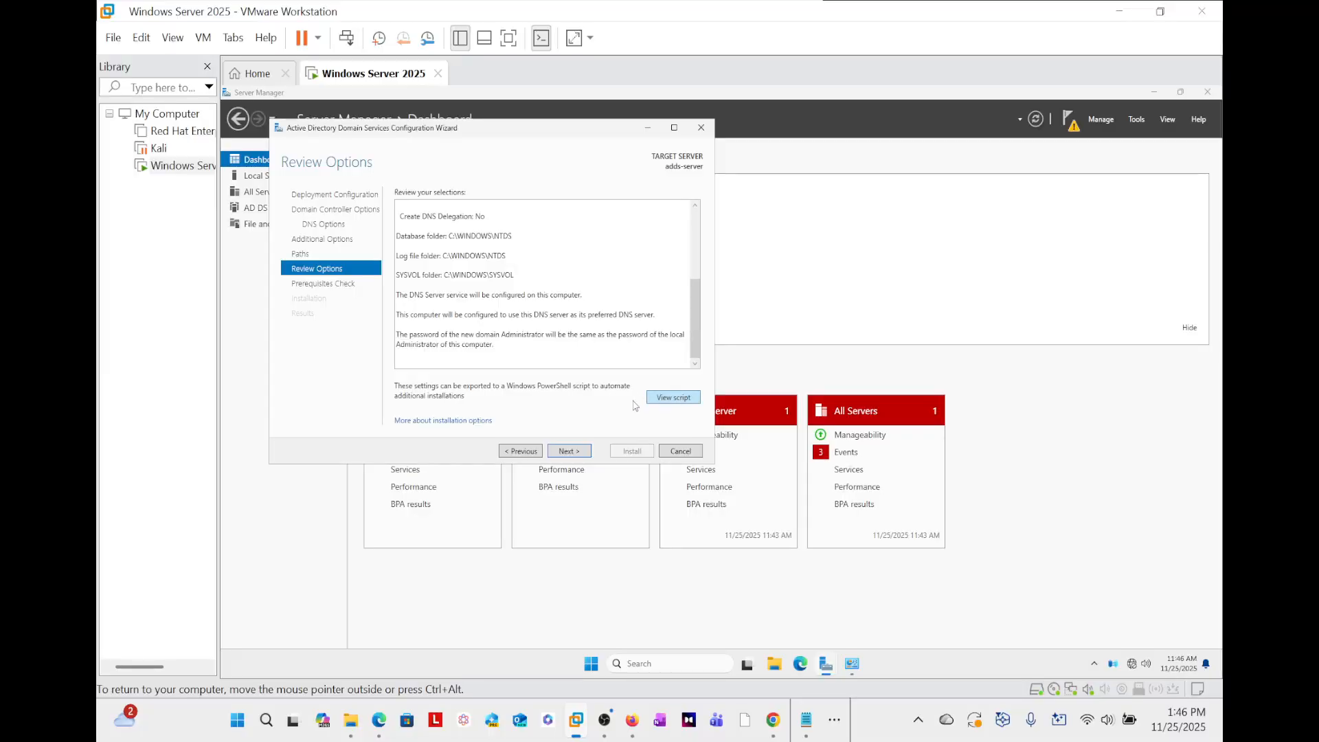
pyautogui.click(677, 399)
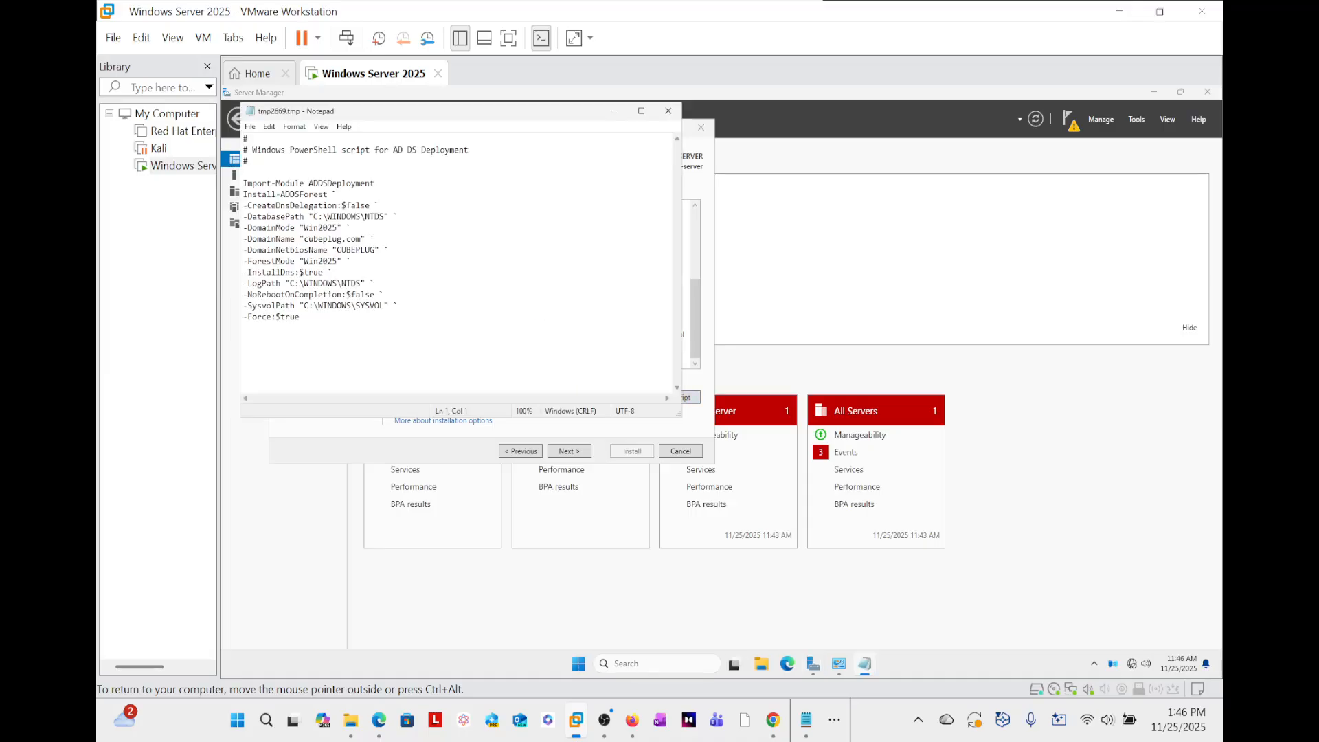
pyautogui.moveTo(412, 329); pyautogui.dragTo(532, 128)
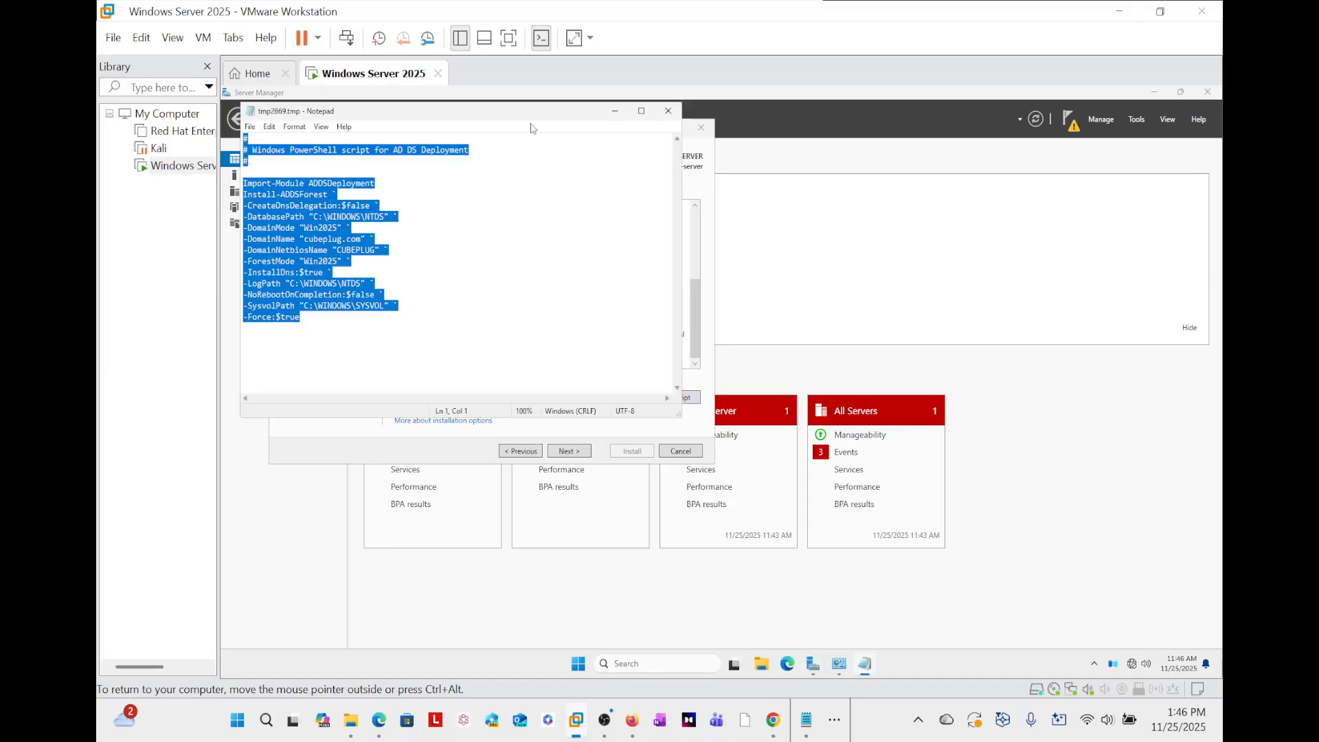
pyautogui.click(668, 111)
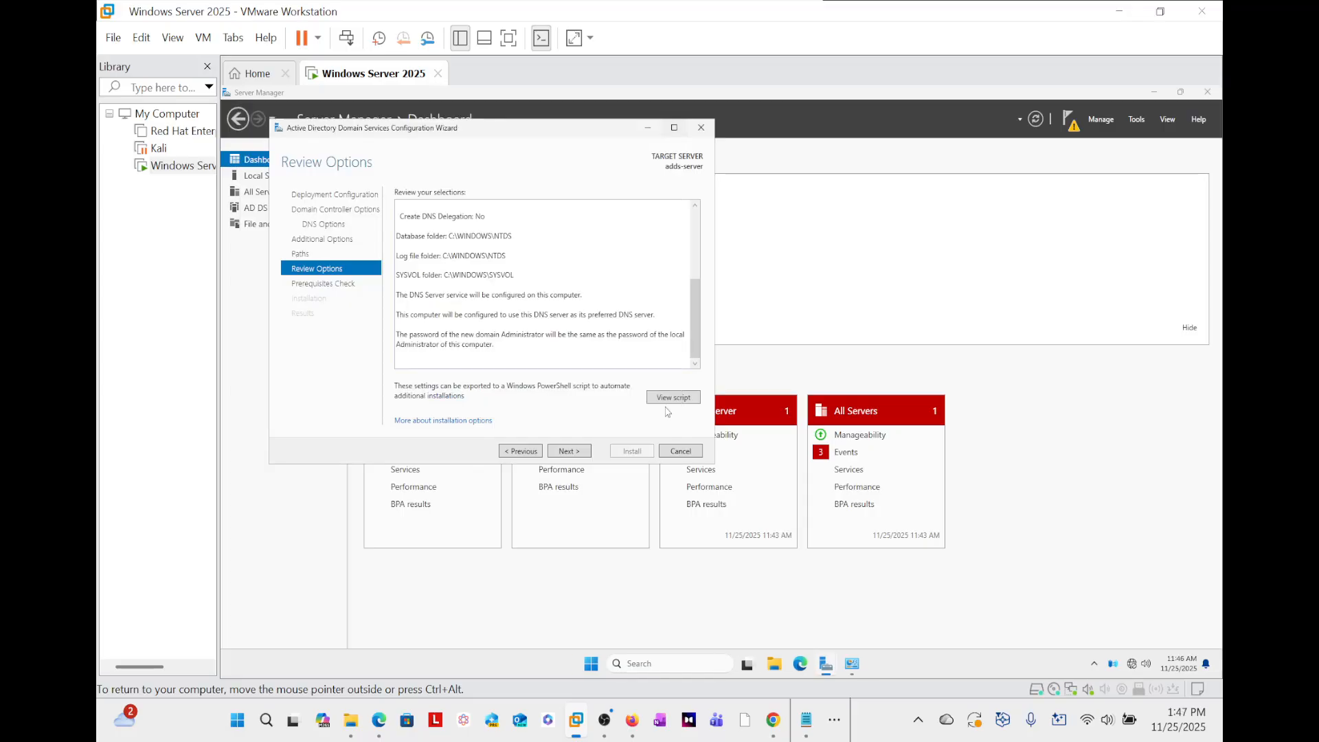
# Run the prerequisites check and start the installation that promotes adds-server to a domain controller
pyautogui.click(569, 453)
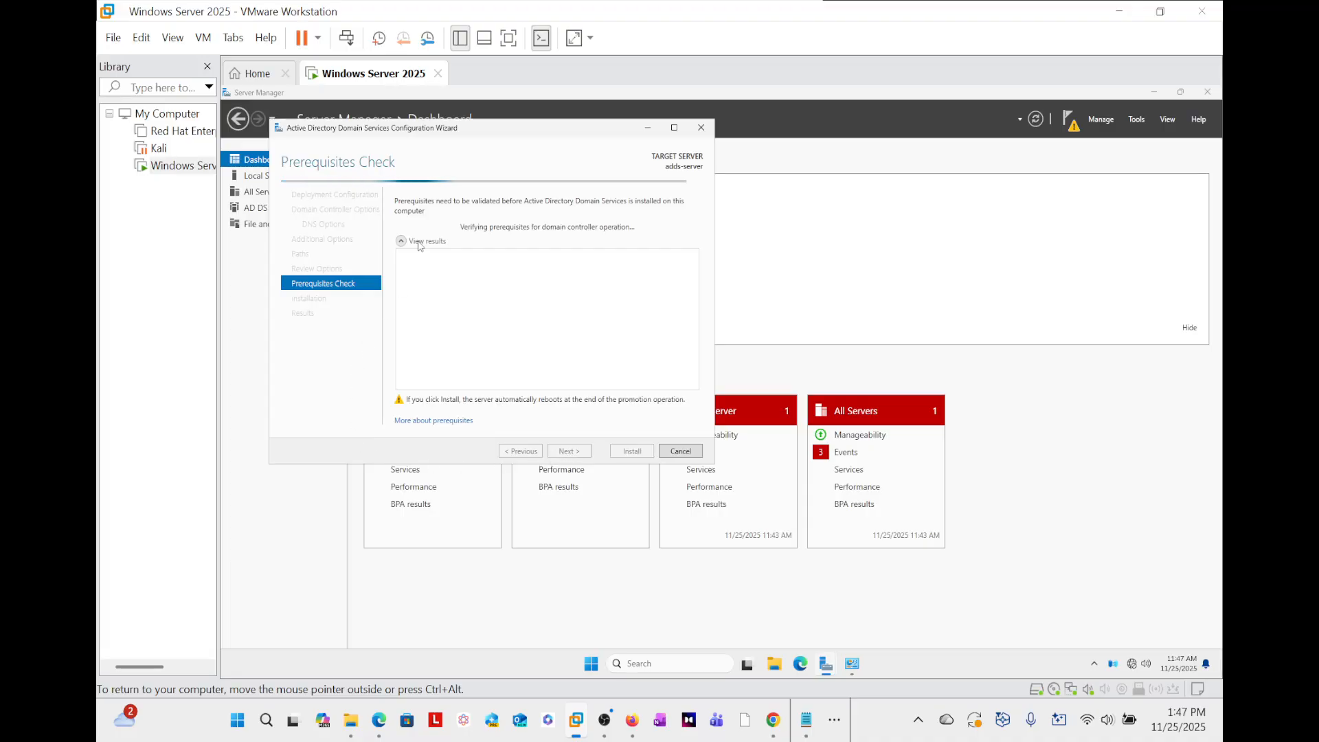
pyautogui.moveTo(494, 127); pyautogui.dragTo(533, 137)
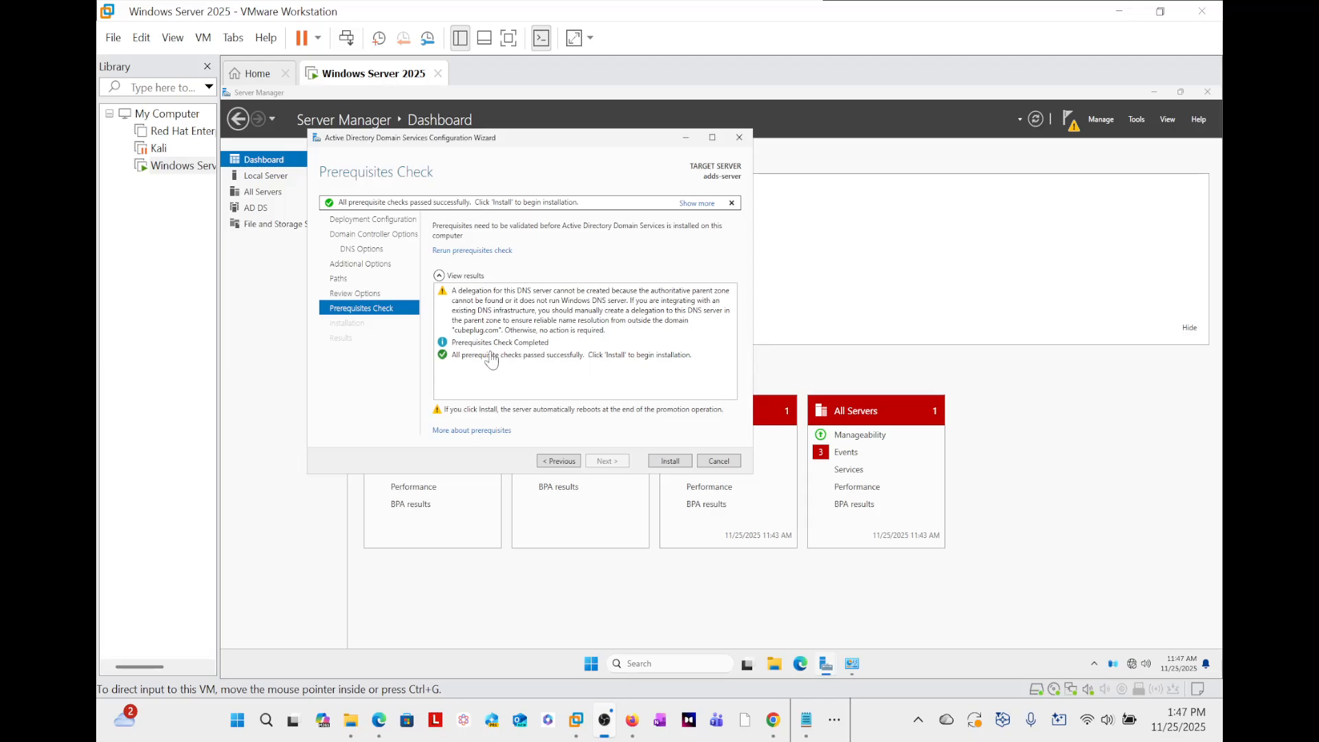
pyautogui.click(671, 465)
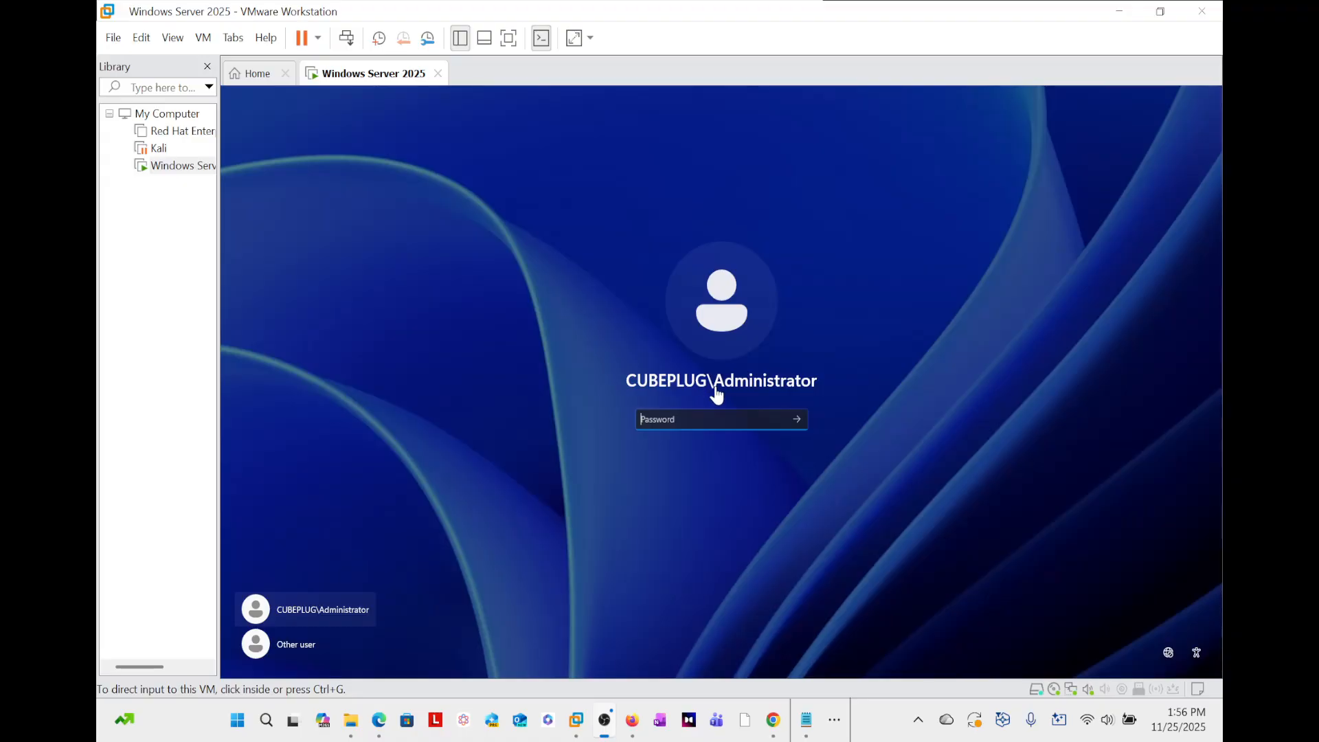
# Sign in to the restarted server as CUBEPLUG\Administrator with the account password
pyautogui.click(675, 419)
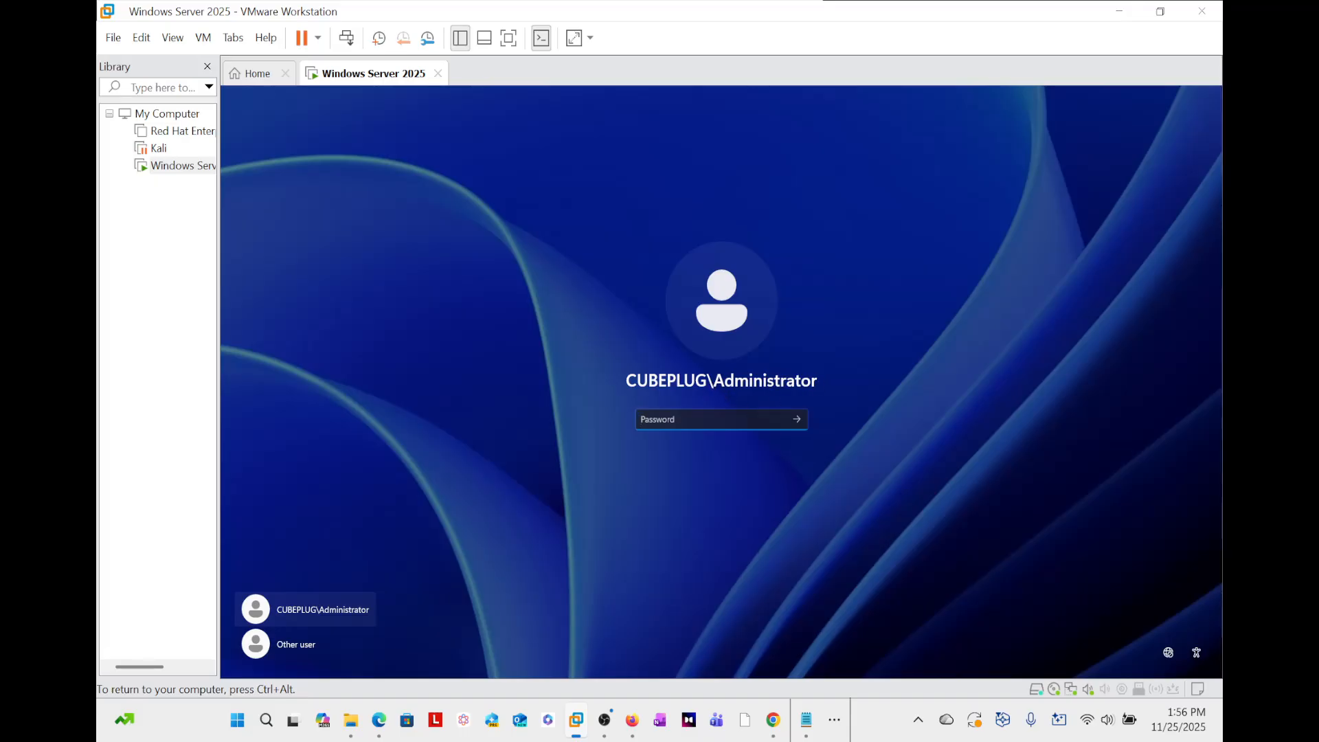
pyautogui.write('**************')
pyautogui.press('Return')
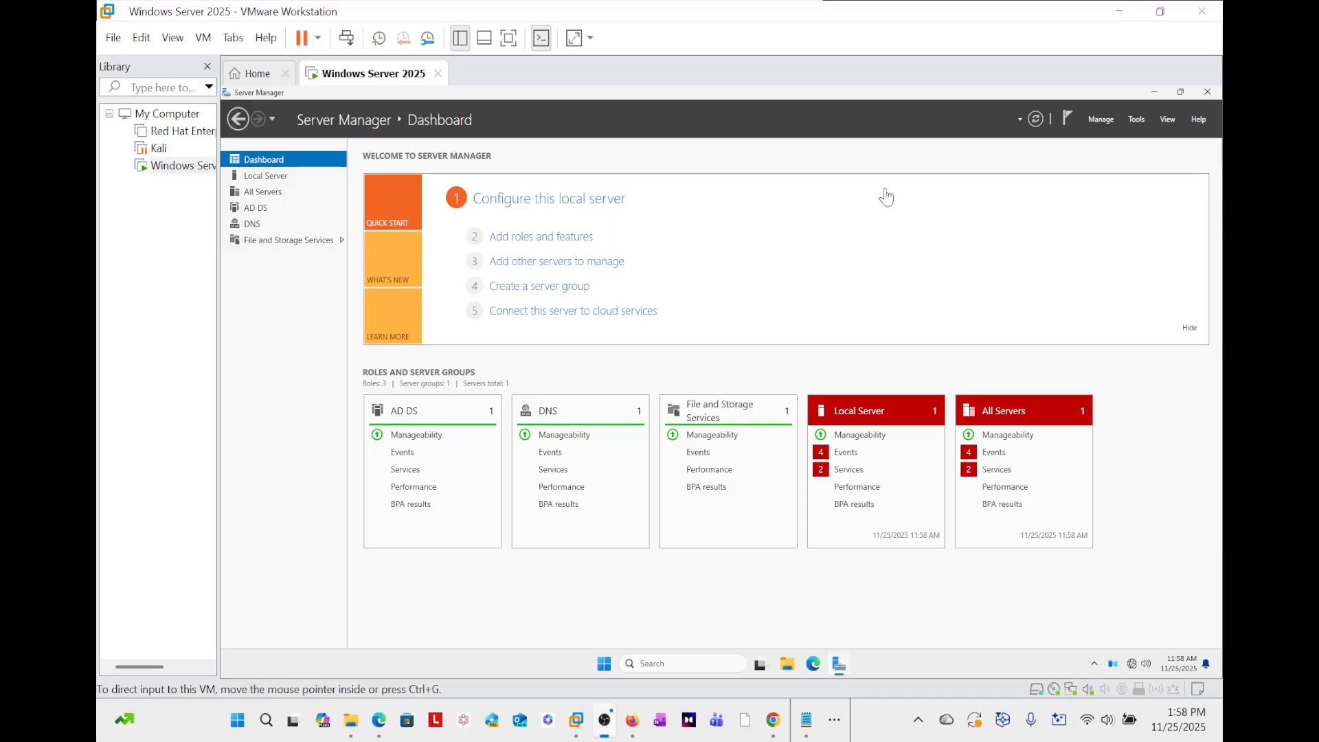
# Open Active Directory Users and Computers from Server Manager and move its window toward the middle of the dashboard
pyautogui.click(1137, 121)
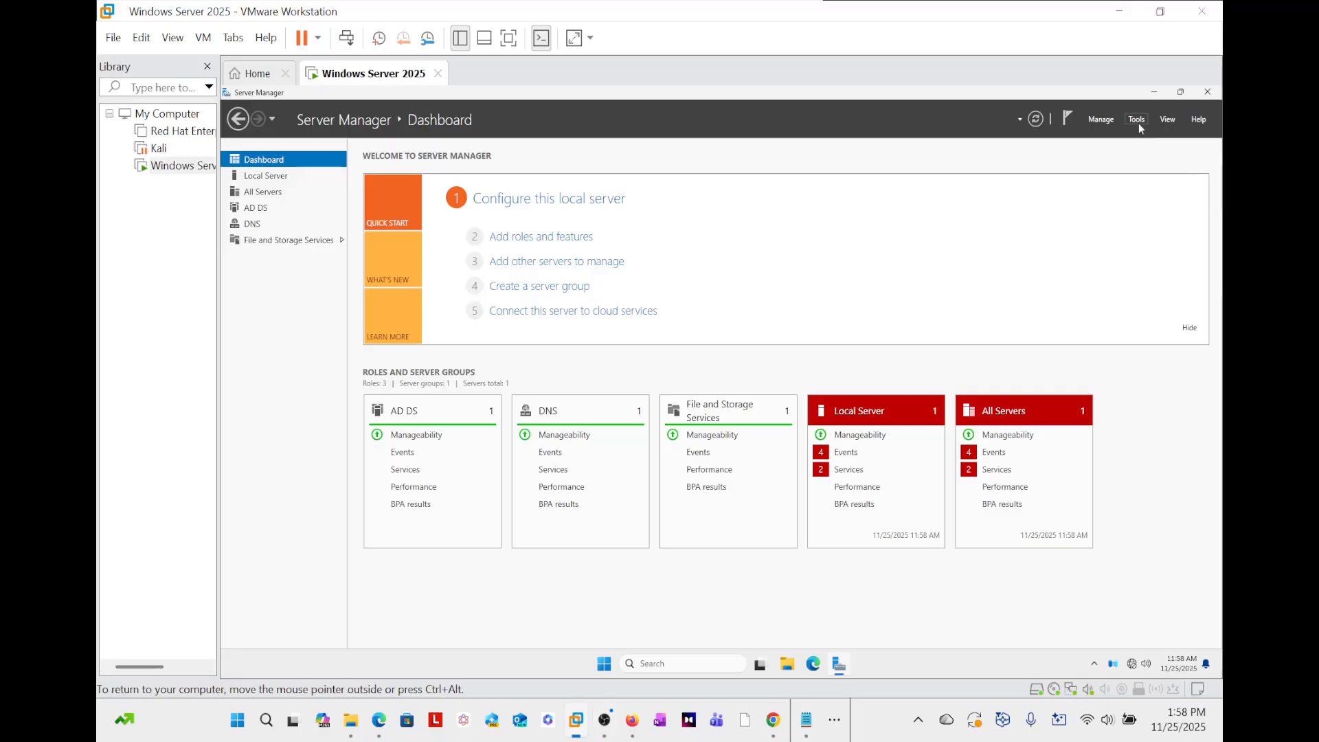
pyautogui.click(1138, 124)
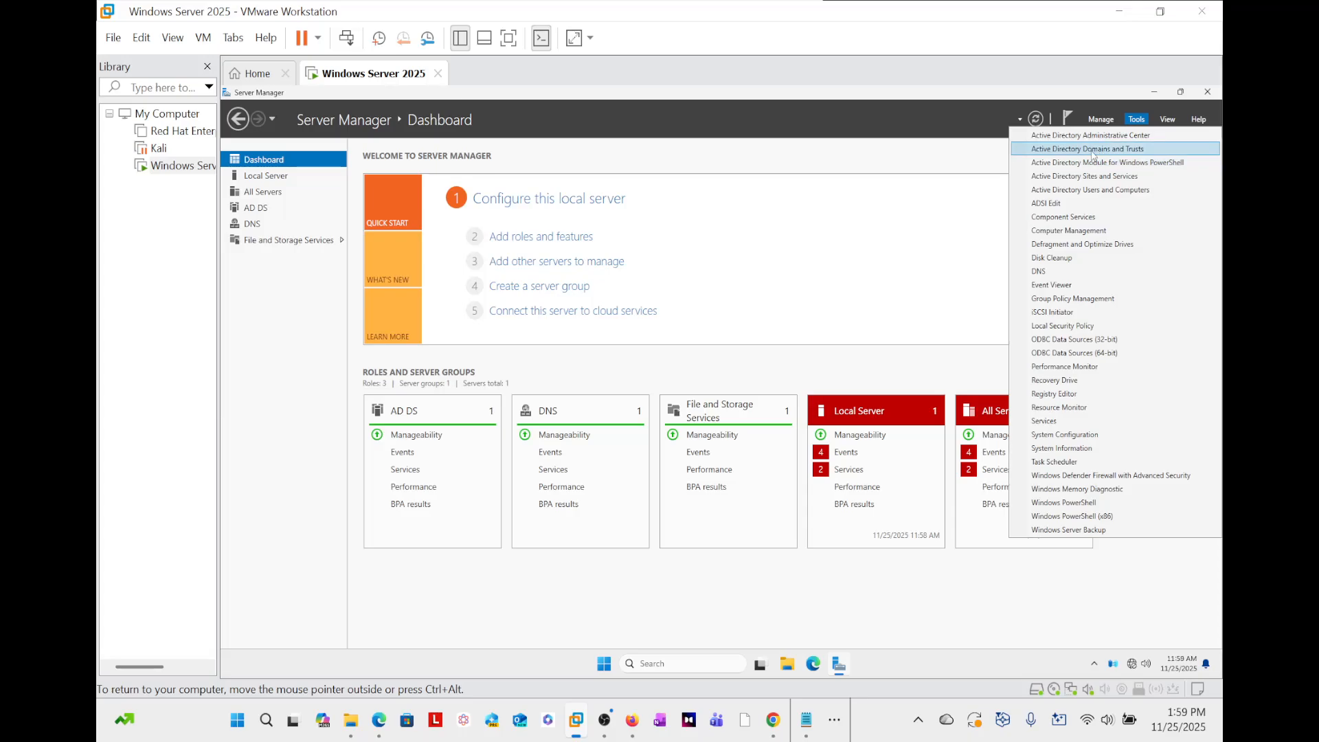
pyautogui.click(1094, 190)
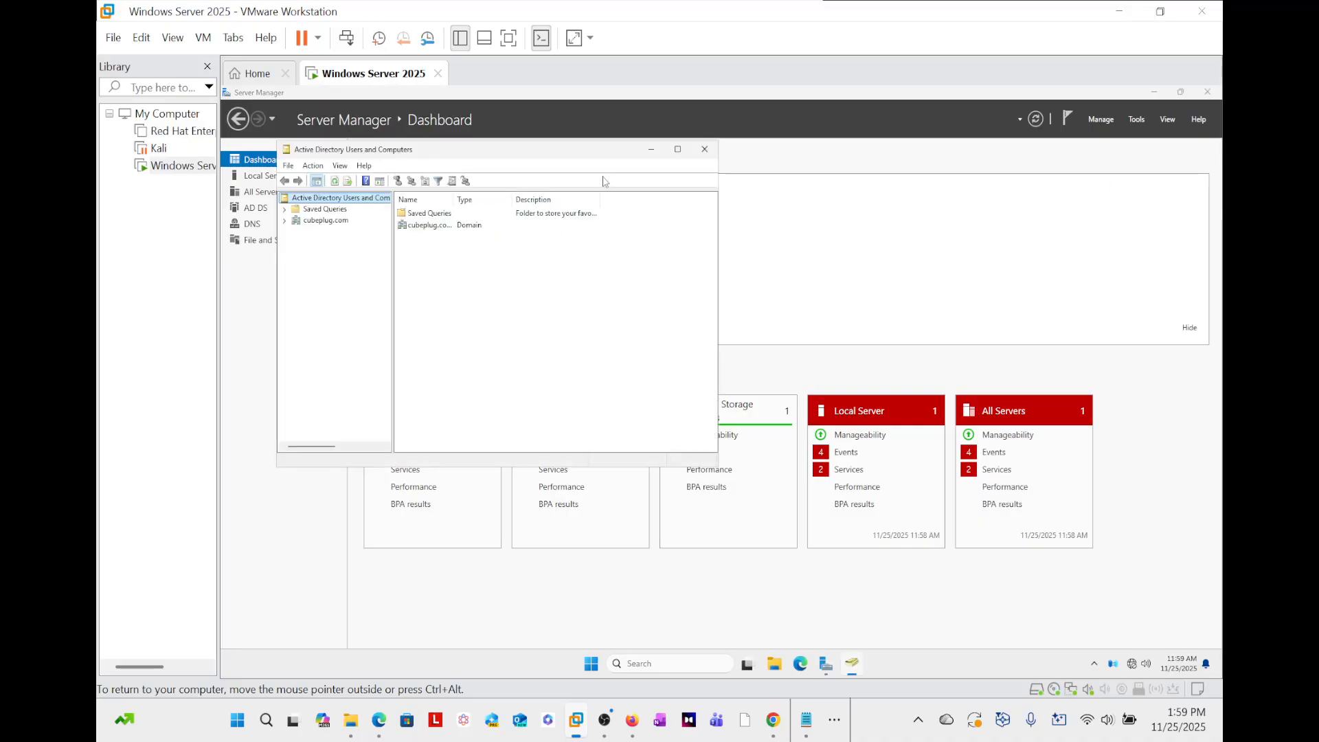
pyautogui.moveTo(585, 159); pyautogui.dragTo(904, 235)
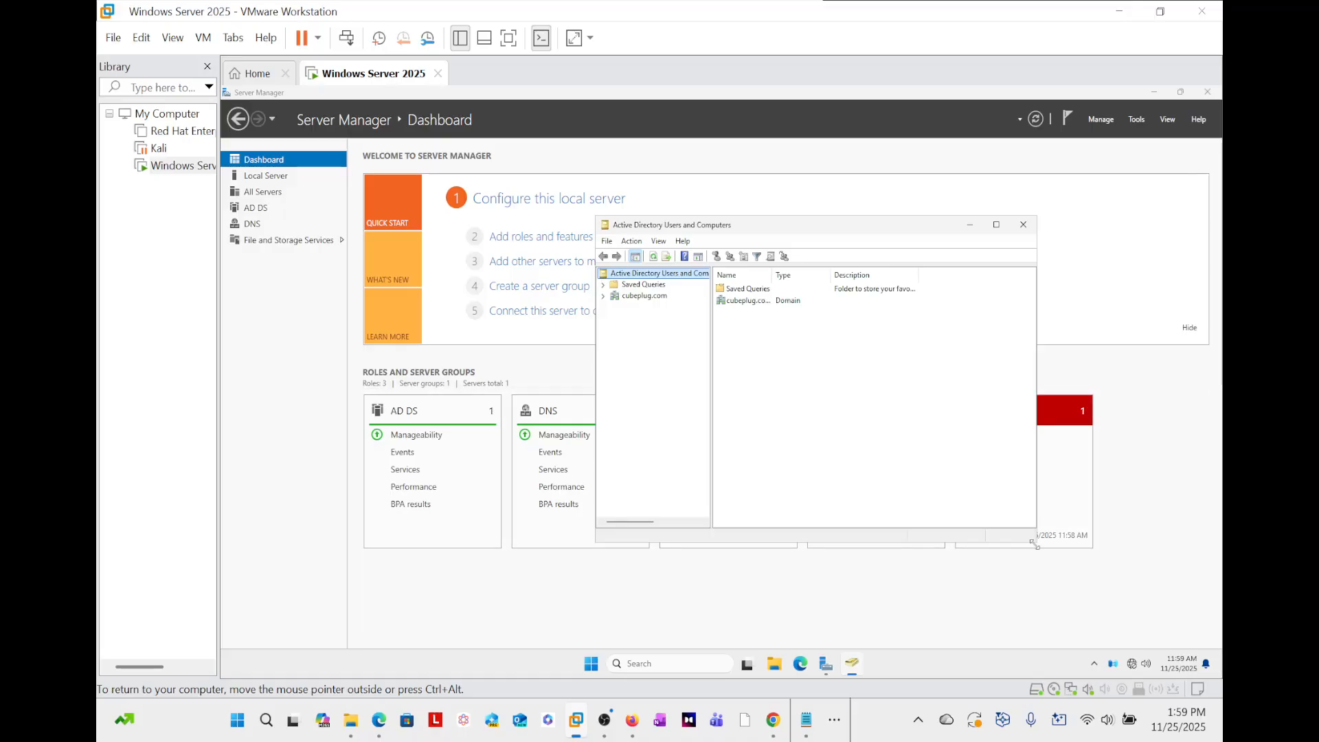
# Enlarge the Active Directory Users and Computers window, examine the Users container of cubeplug.com with full names shown, and minimize the window
pyautogui.moveTo(1037, 543); pyautogui.dragTo(1160, 650)
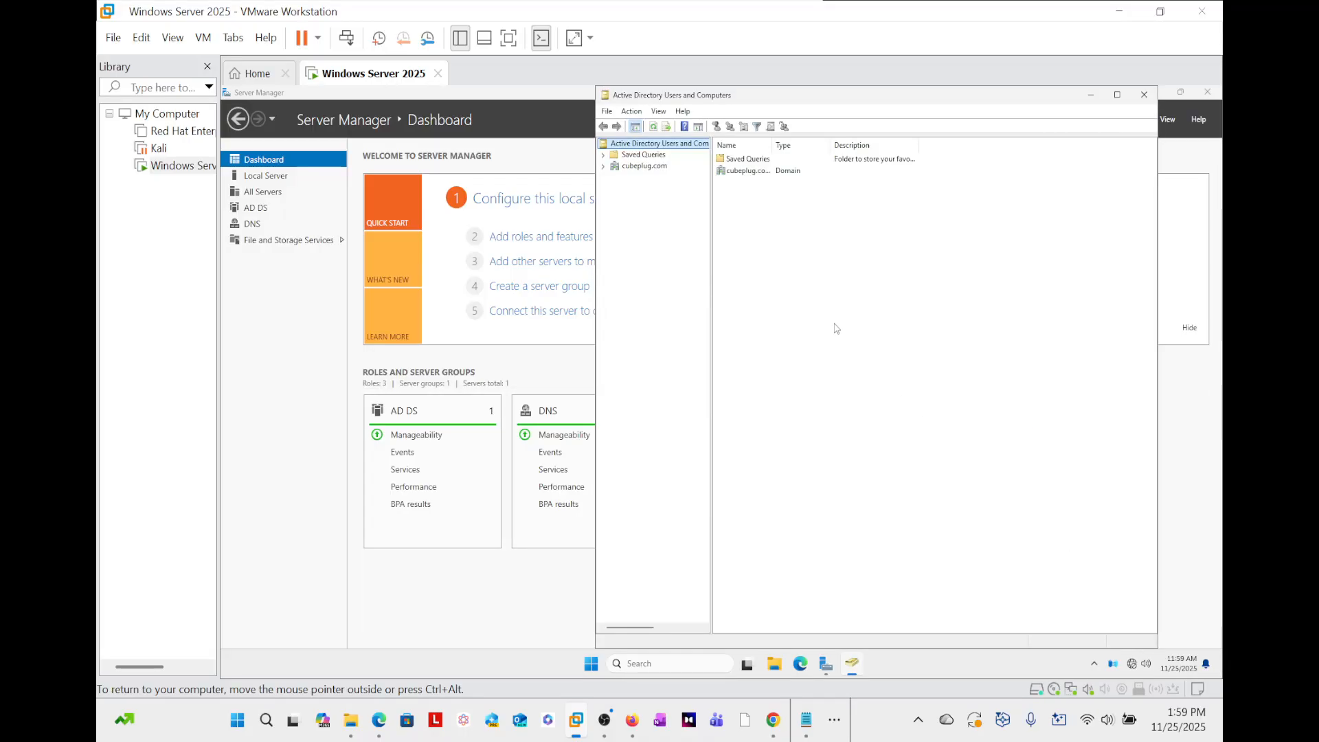
pyautogui.moveTo(594, 85); pyautogui.dragTo(388, 86)
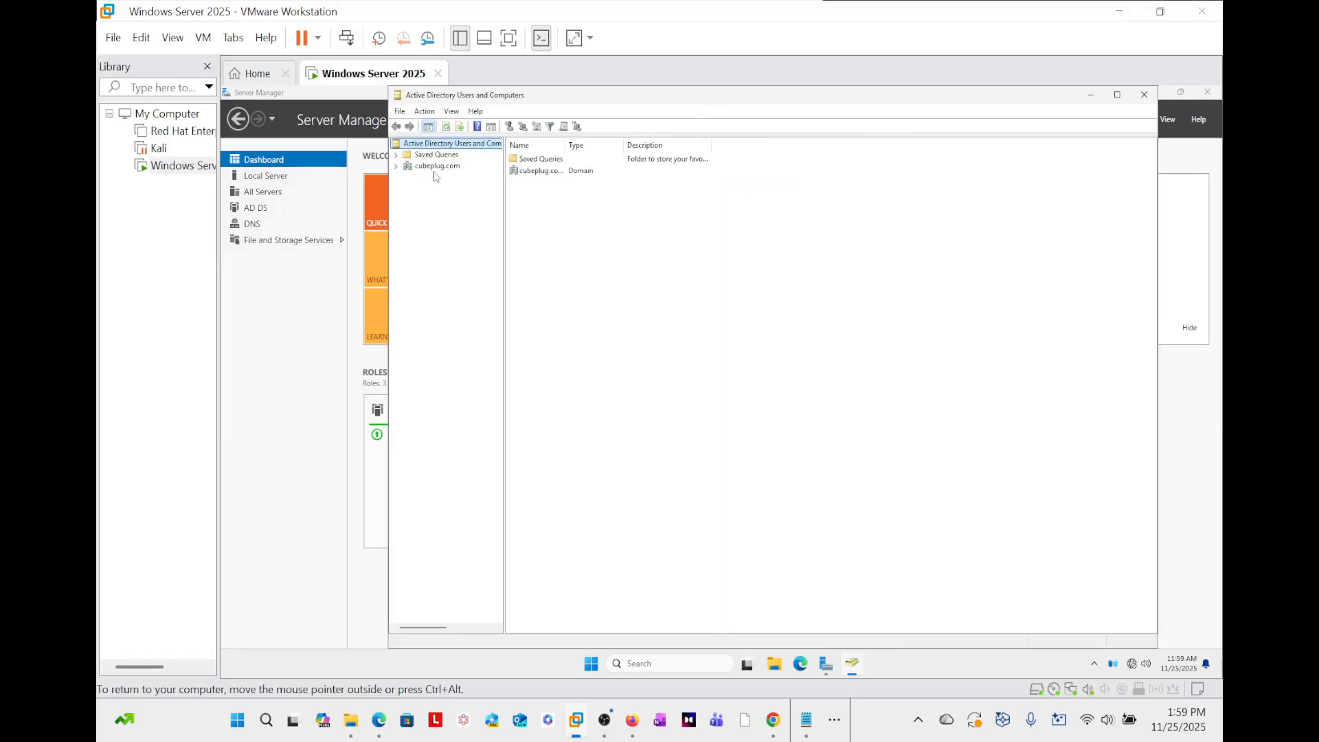
pyautogui.click(416, 167)
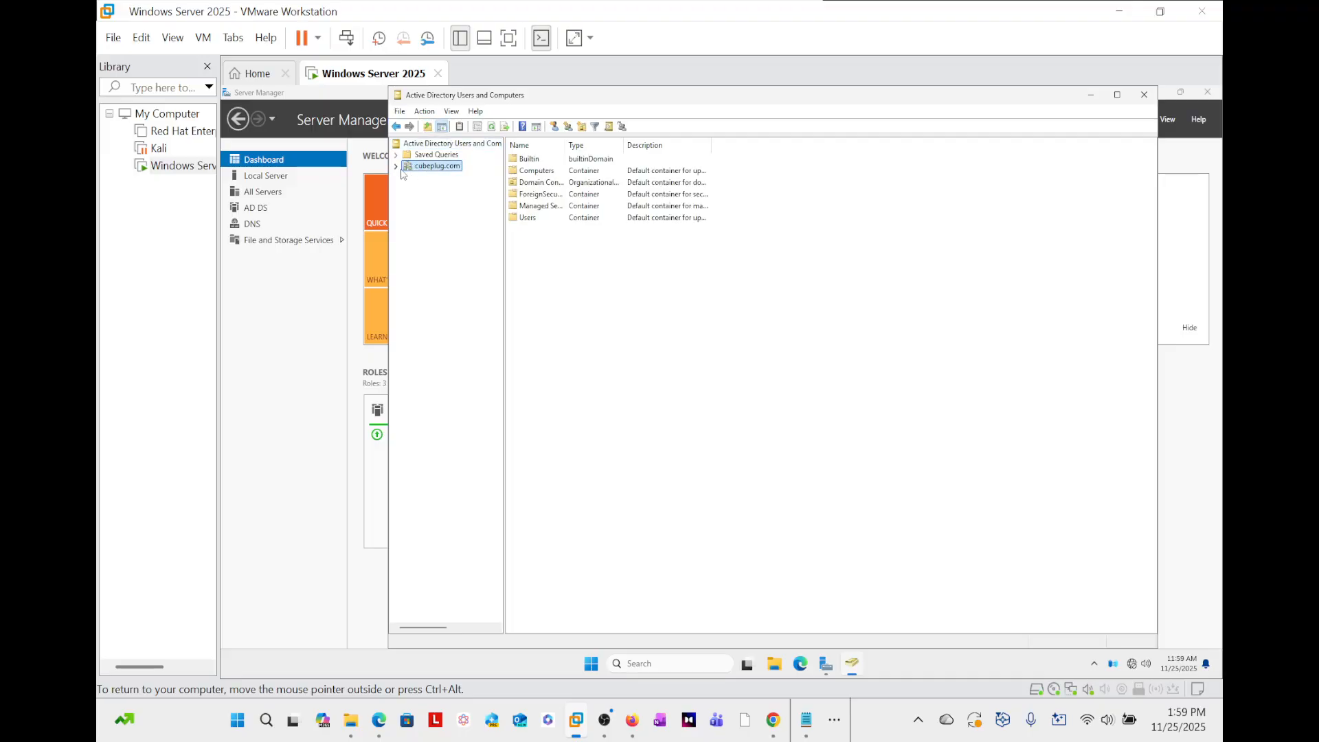
pyautogui.click(396, 167)
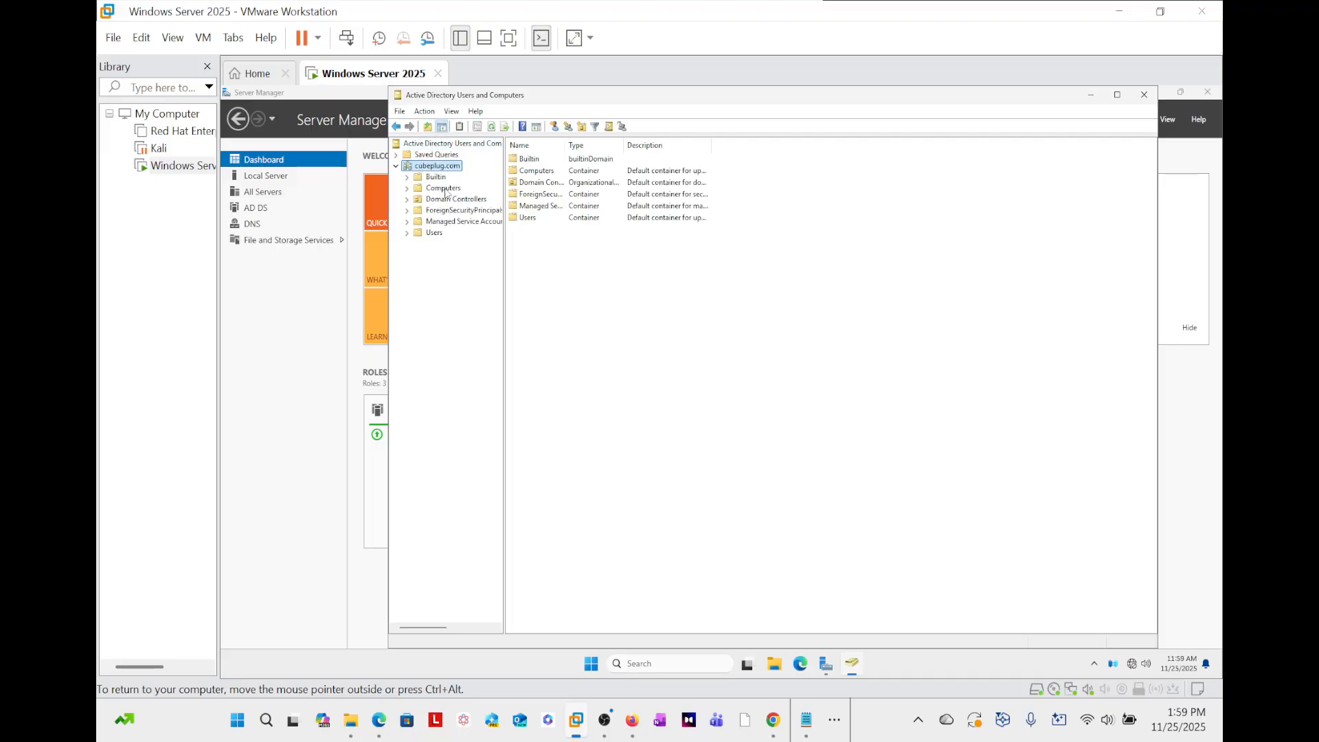
pyautogui.click(434, 233)
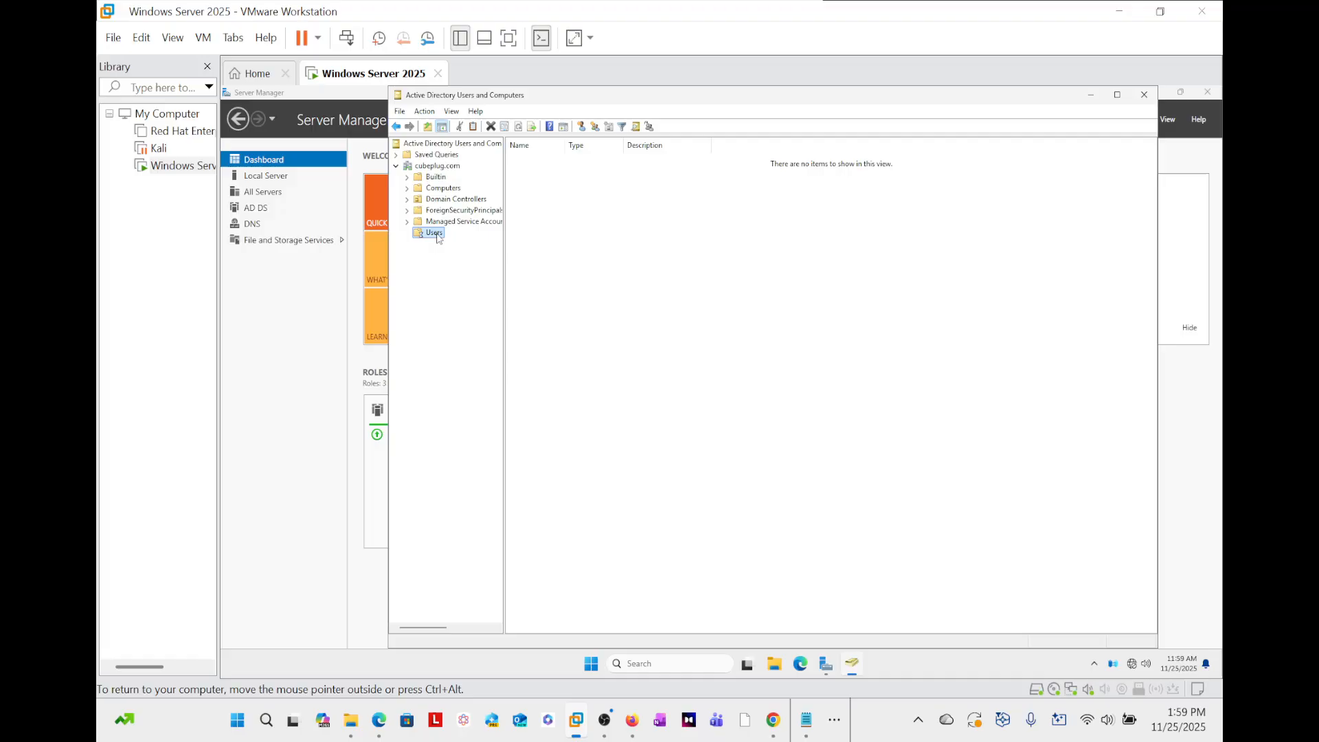
pyautogui.doubleClick(566, 145)
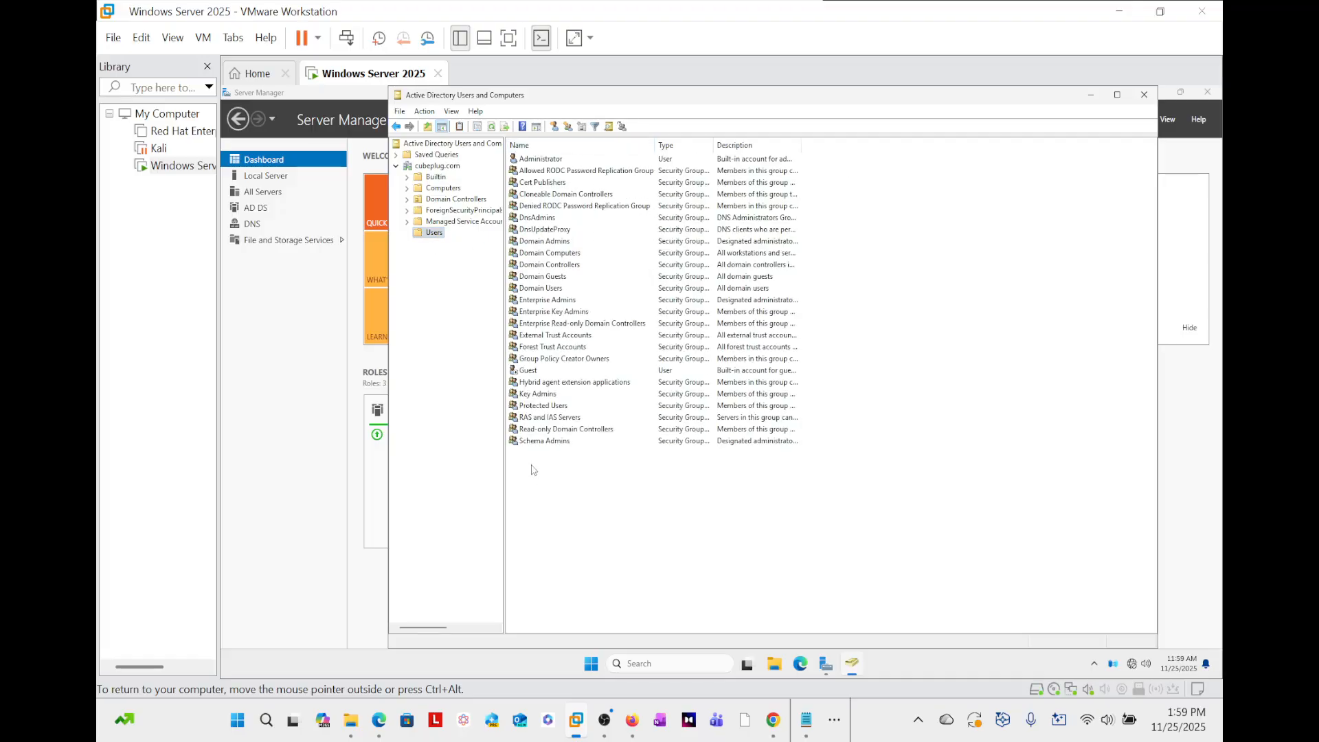
pyautogui.click(1091, 96)
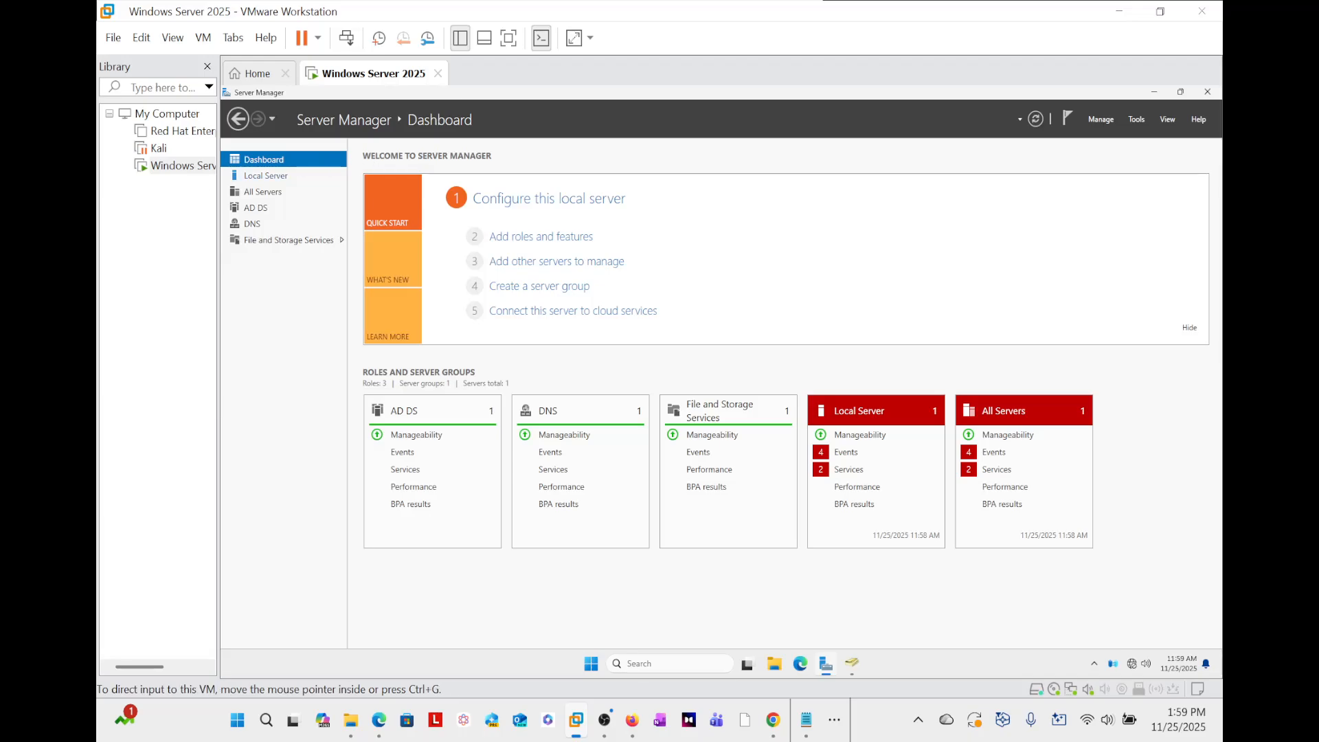
# From the local server's properties, open the Ethernet0 adapter's Internet Protocol Version 4 properties and check the IP and DNS server addresses
pyautogui.click(262, 180)
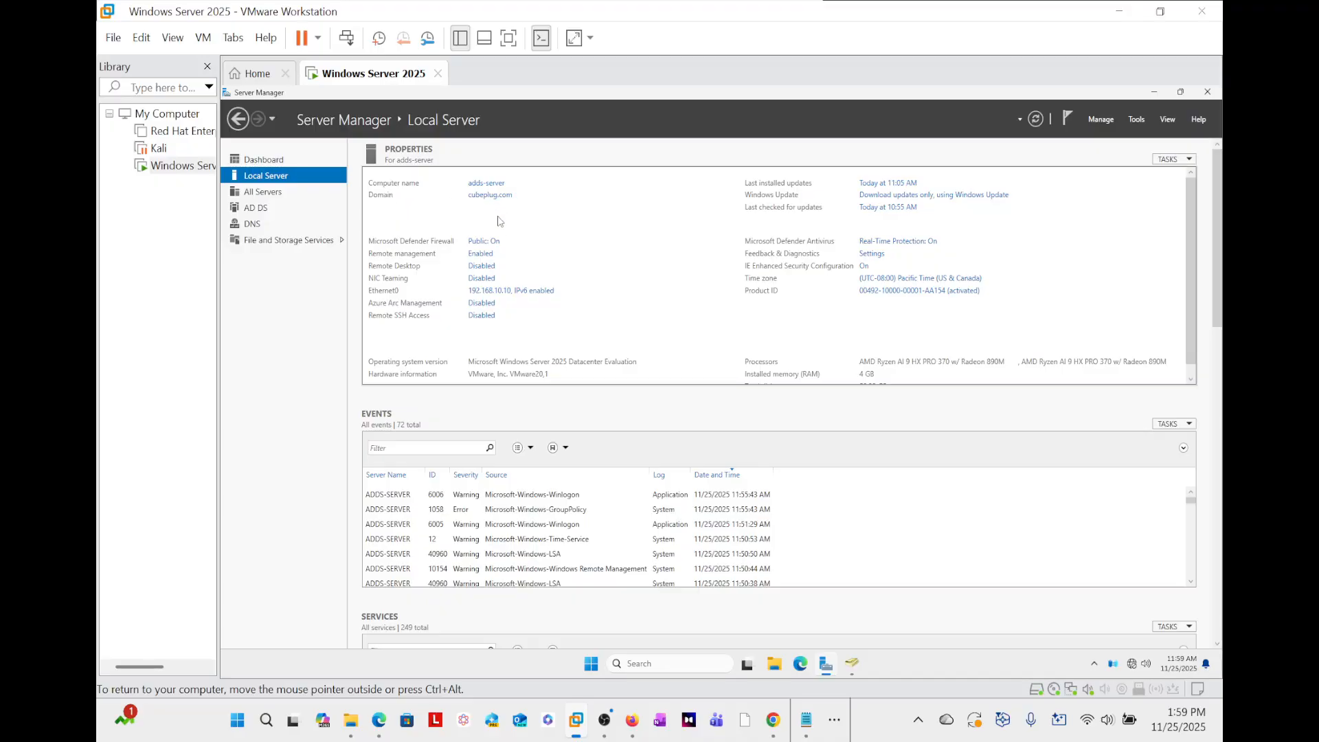
pyautogui.click(526, 296)
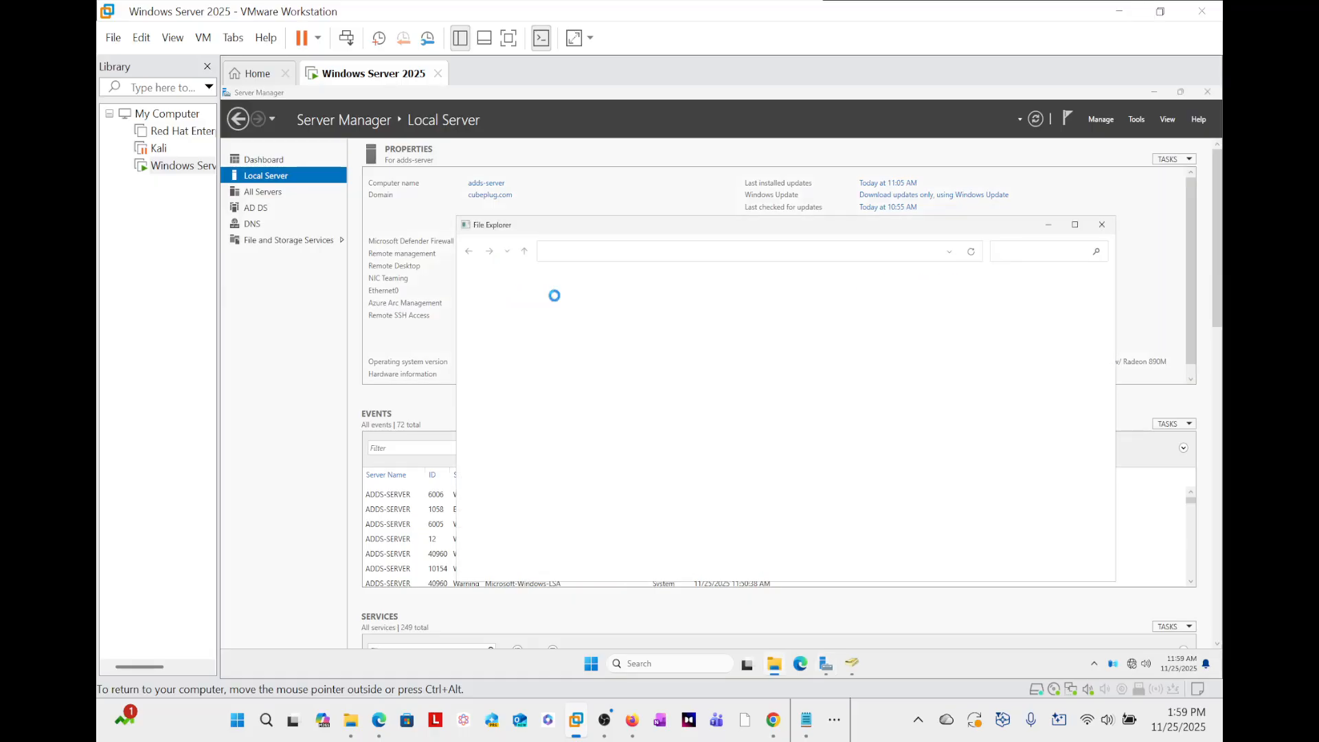
pyautogui.doubleClick(538, 315)
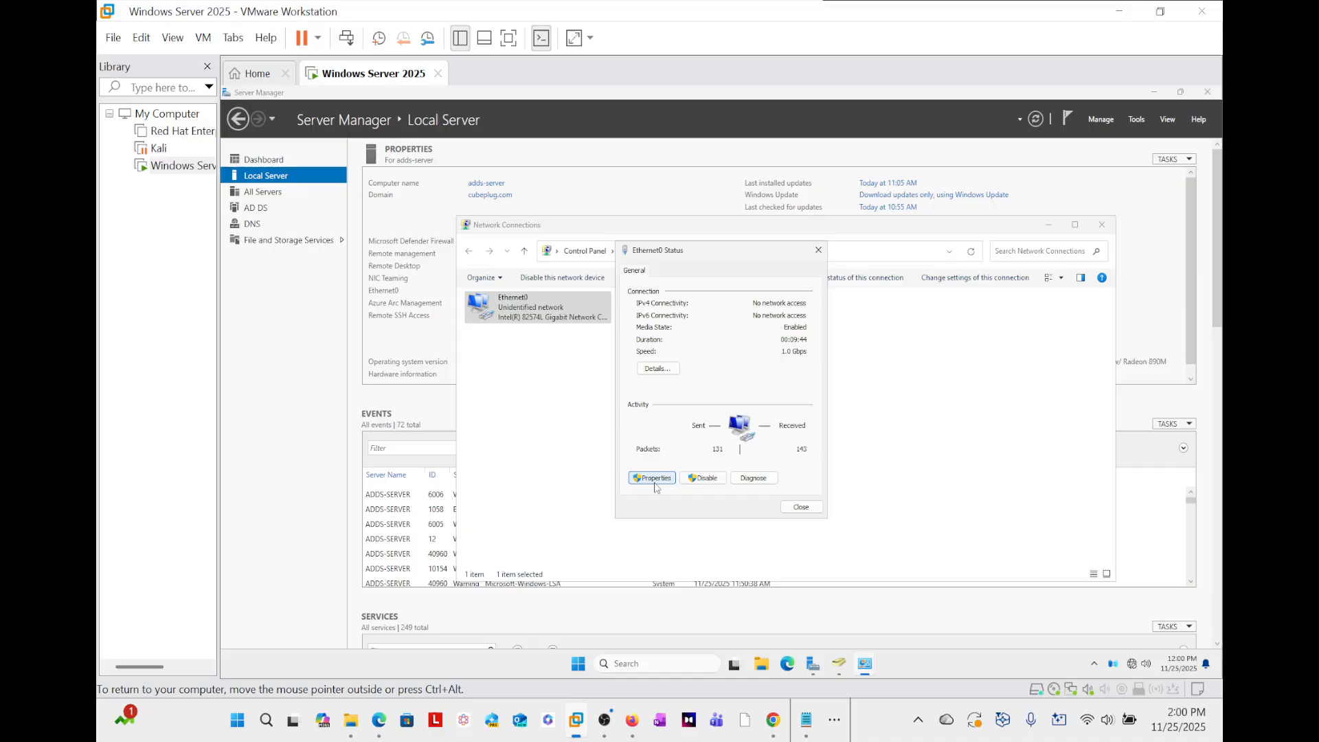
pyautogui.click(652, 477)
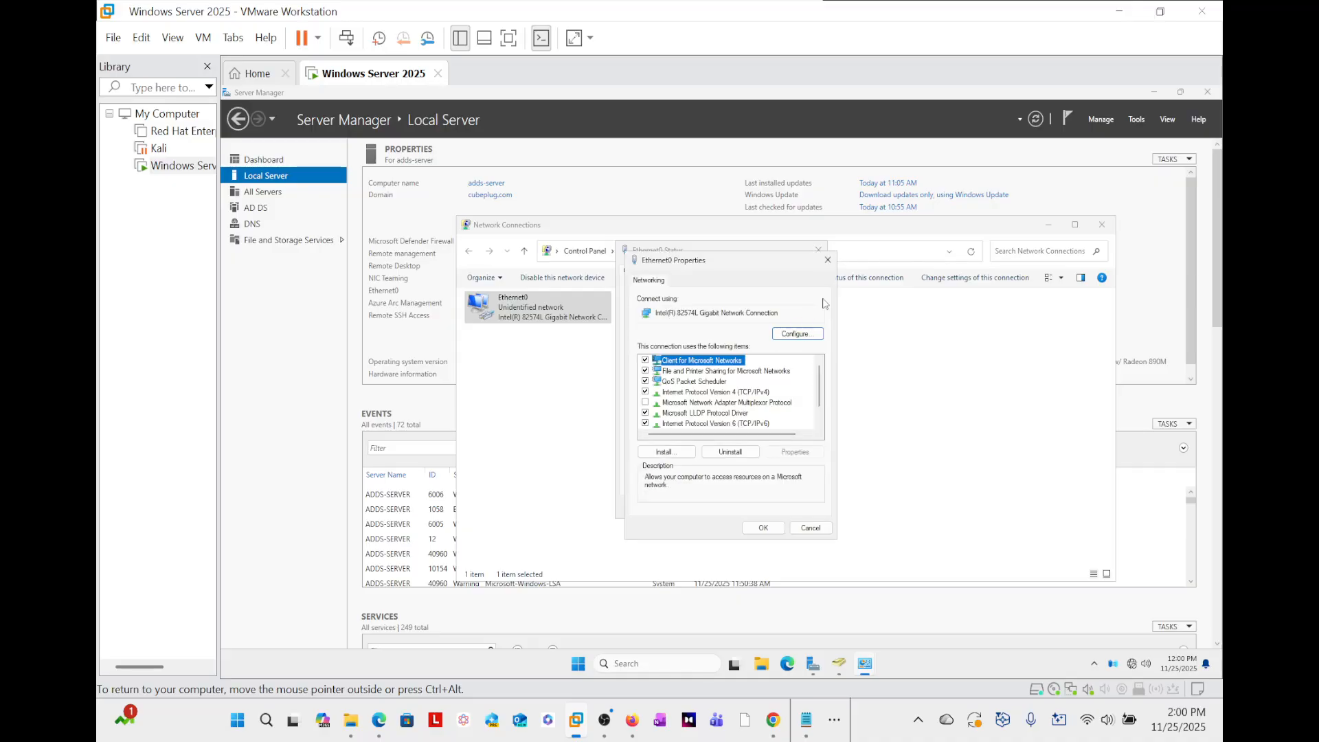
pyautogui.doubleClick(732, 392)
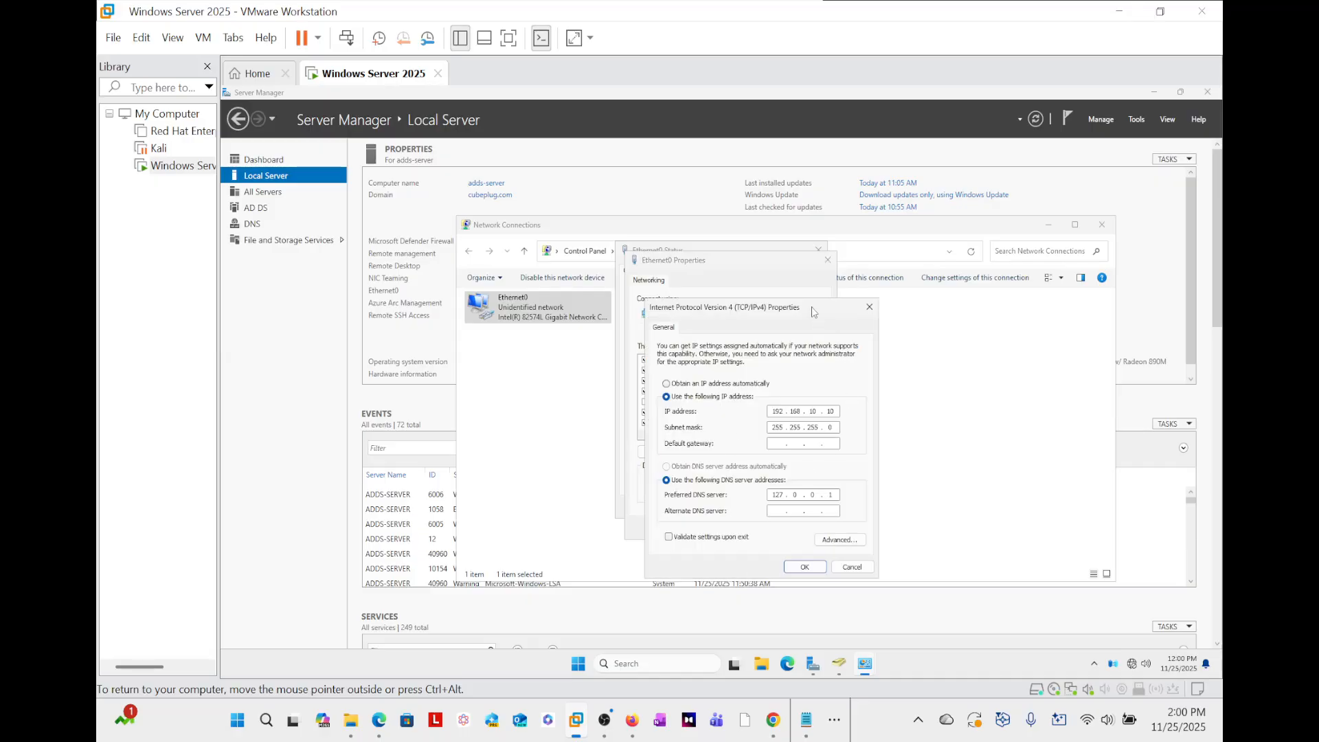
pyautogui.moveTo(813, 312); pyautogui.dragTo(813, 308)
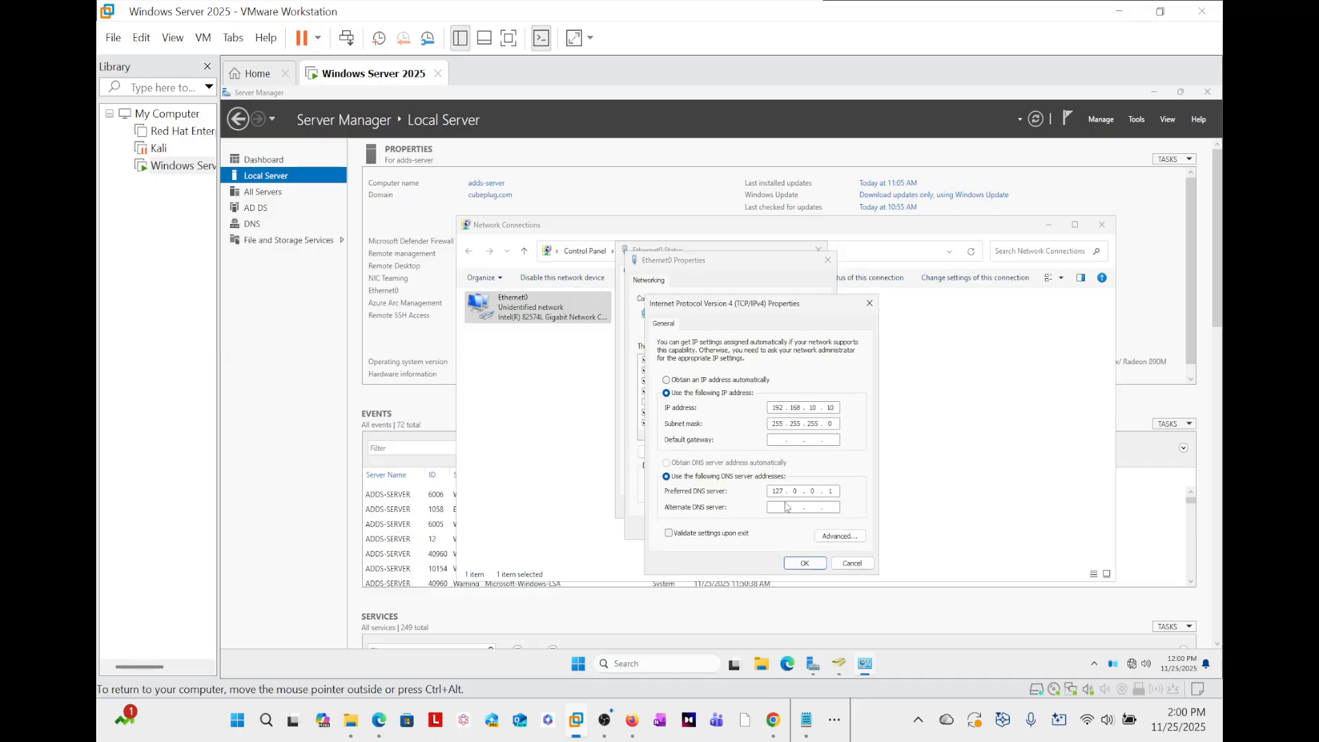
# Close the IPv4 and Ethernet0 dialogs and the Network Connections window, and return to the Server Manager dashboard
pyautogui.click(869, 303)
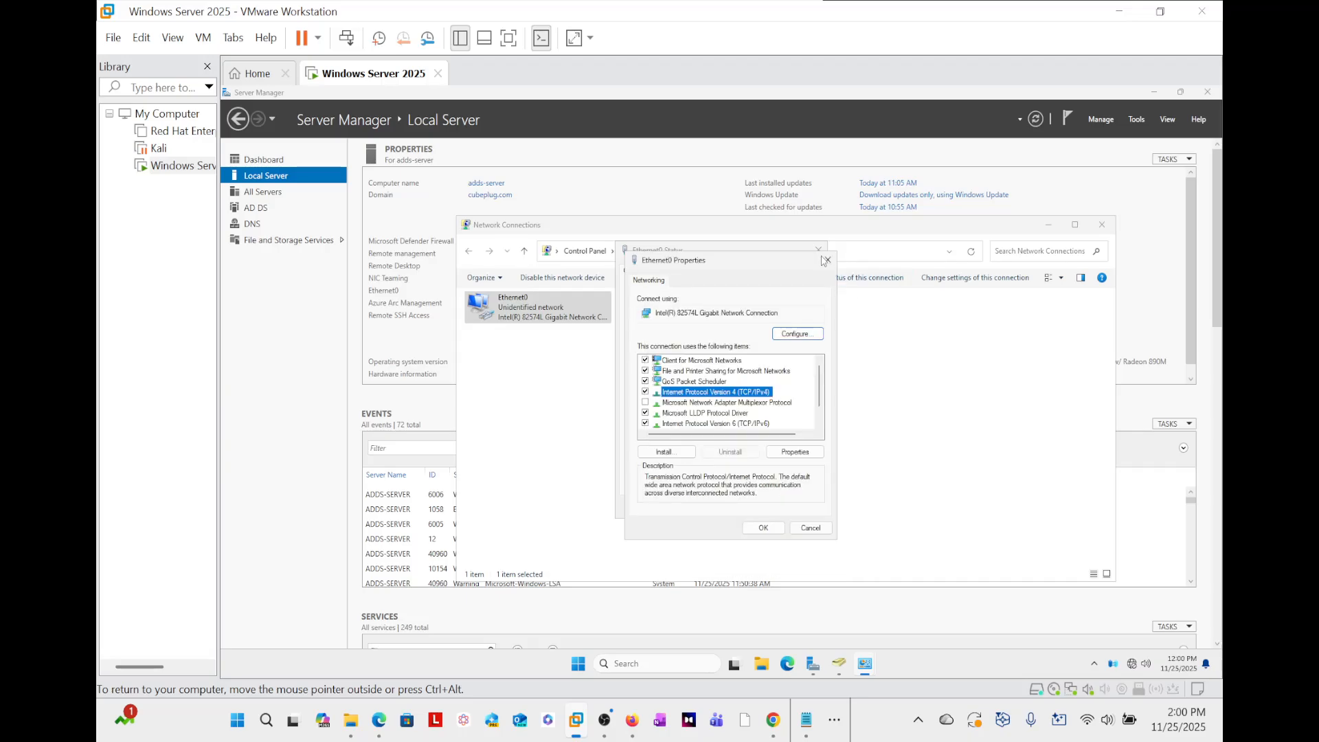
pyautogui.click(827, 265)
pyautogui.click(818, 249)
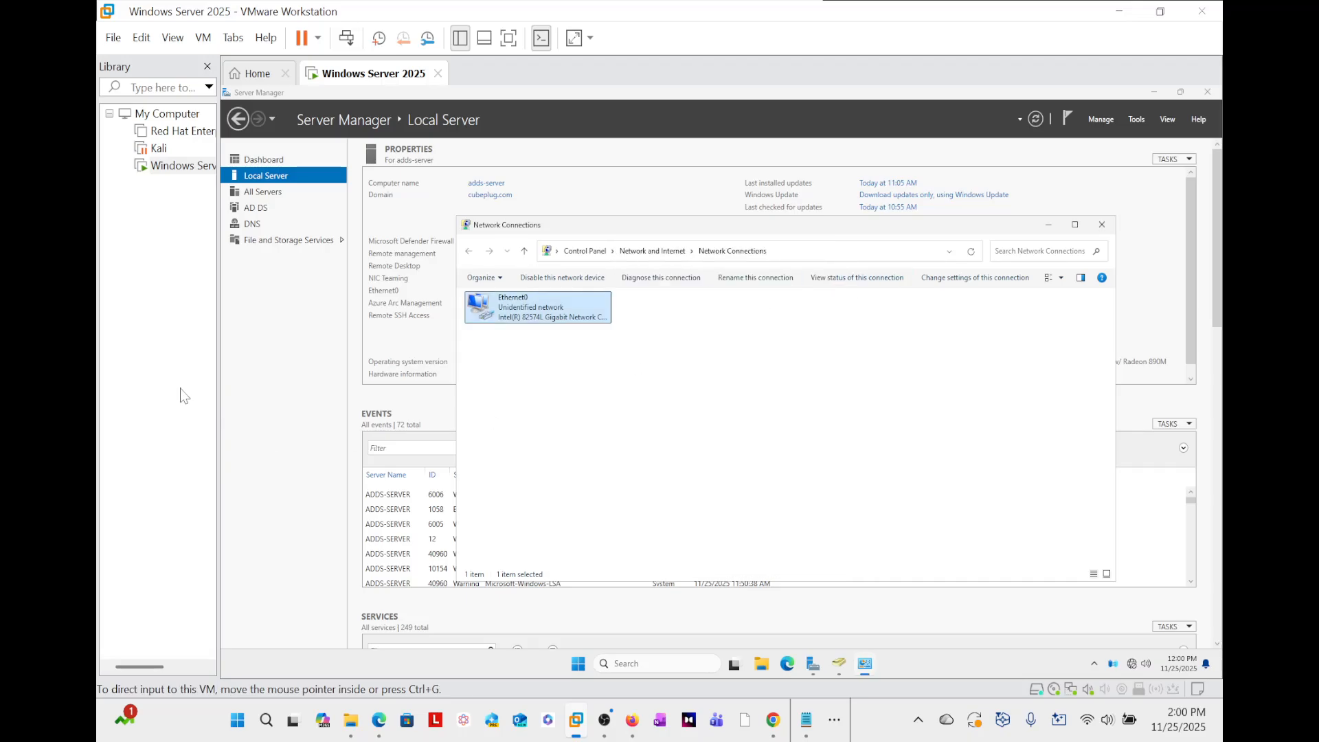
pyautogui.click(1101, 225)
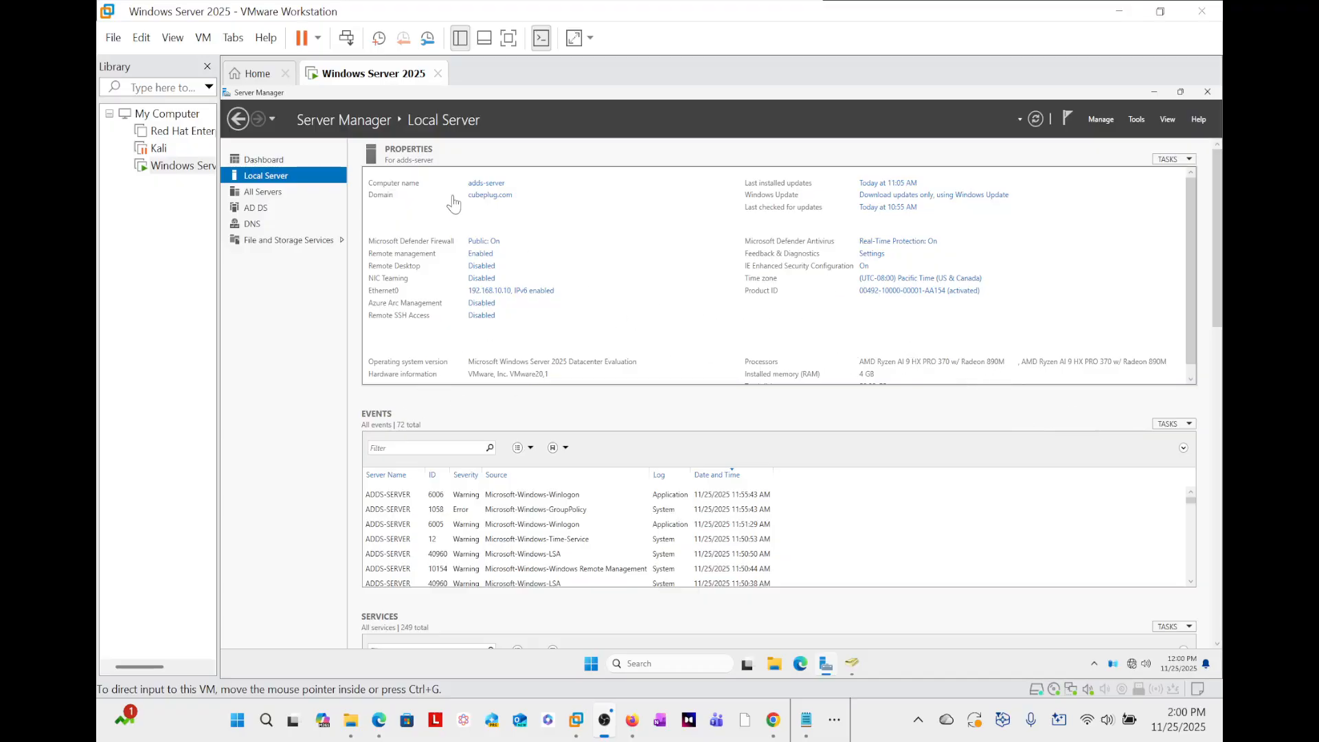
pyautogui.click(257, 163)
pyautogui.click(257, 161)
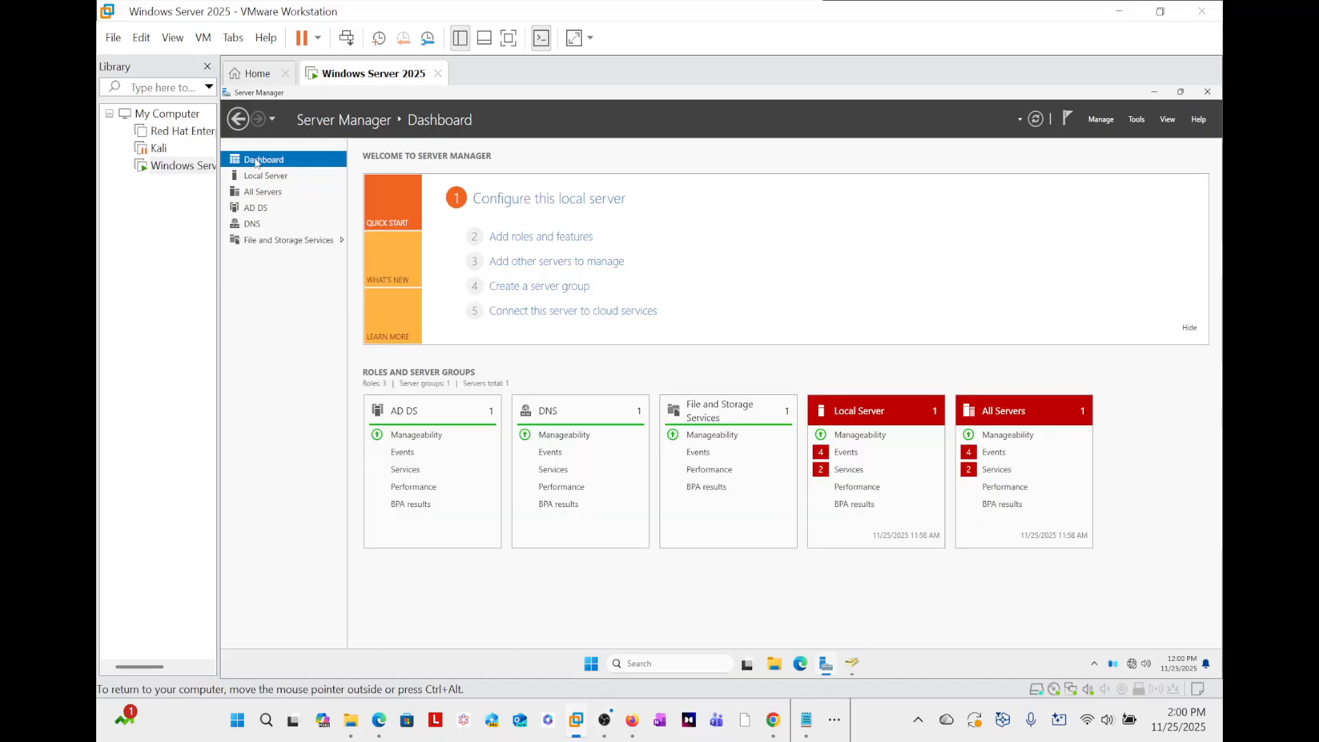